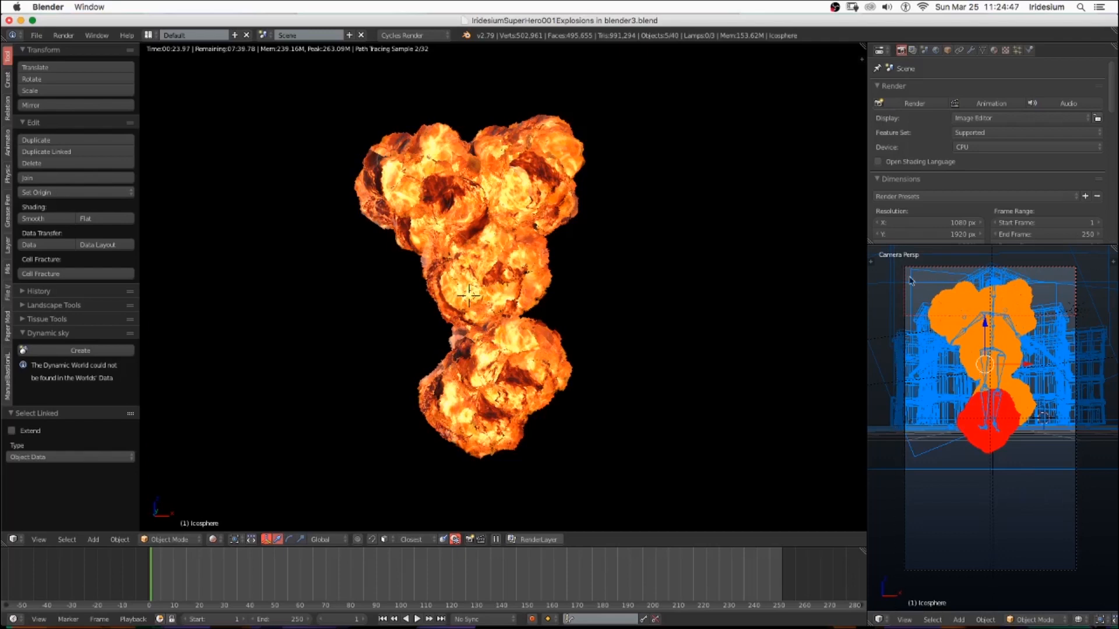
pyautogui.moveTo(505, 184); pyautogui.dragTo(600, 155, button='middle')
pyautogui.moveTo(577, 302); pyautogui.dragTo(486, 319, button='middle')
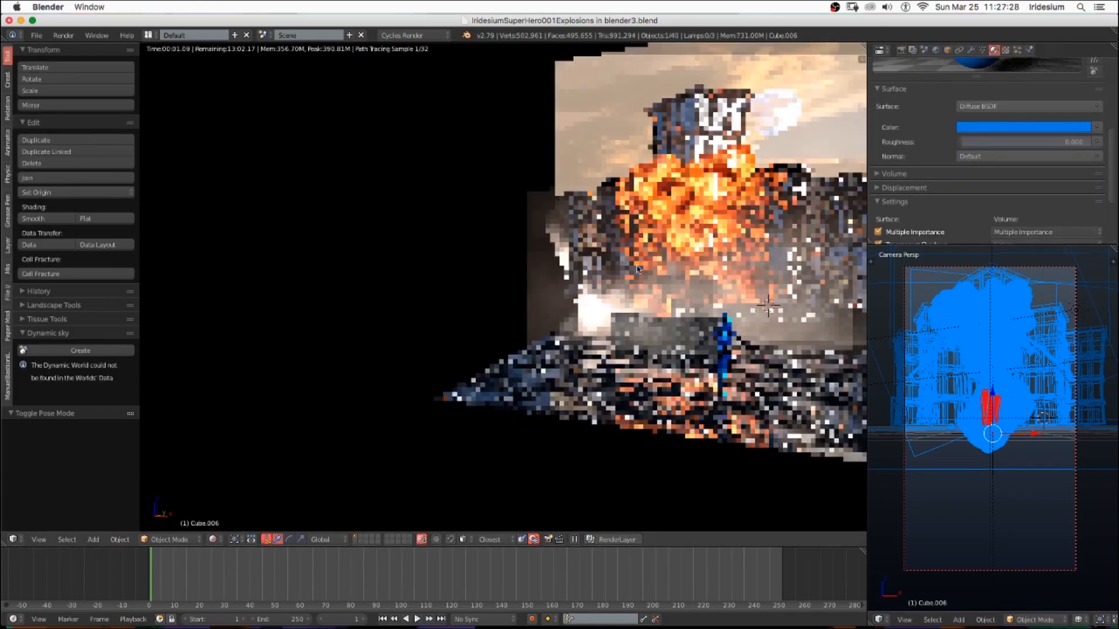
pyautogui.scroll(5, 724, 270)
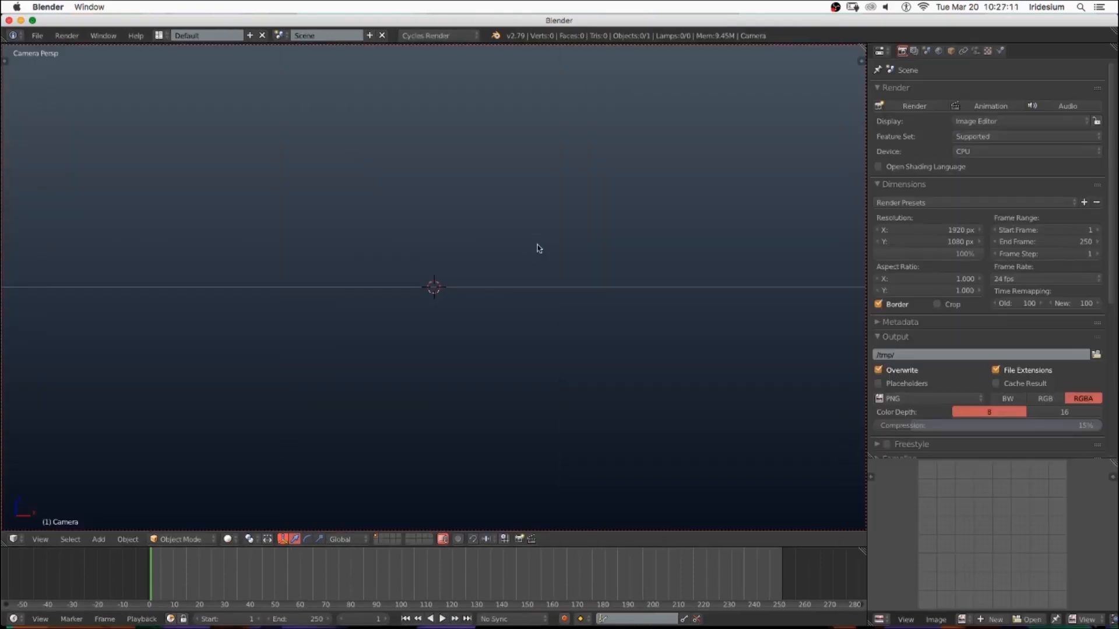
# Add an ico sphere mesh at the centre of the empty scene
pyautogui.moveTo(538, 249); pyautogui.dragTo(402, 313, button='middle')
pyautogui.hotkey('shift', 'a')
pyautogui.moveTo(515, 205)
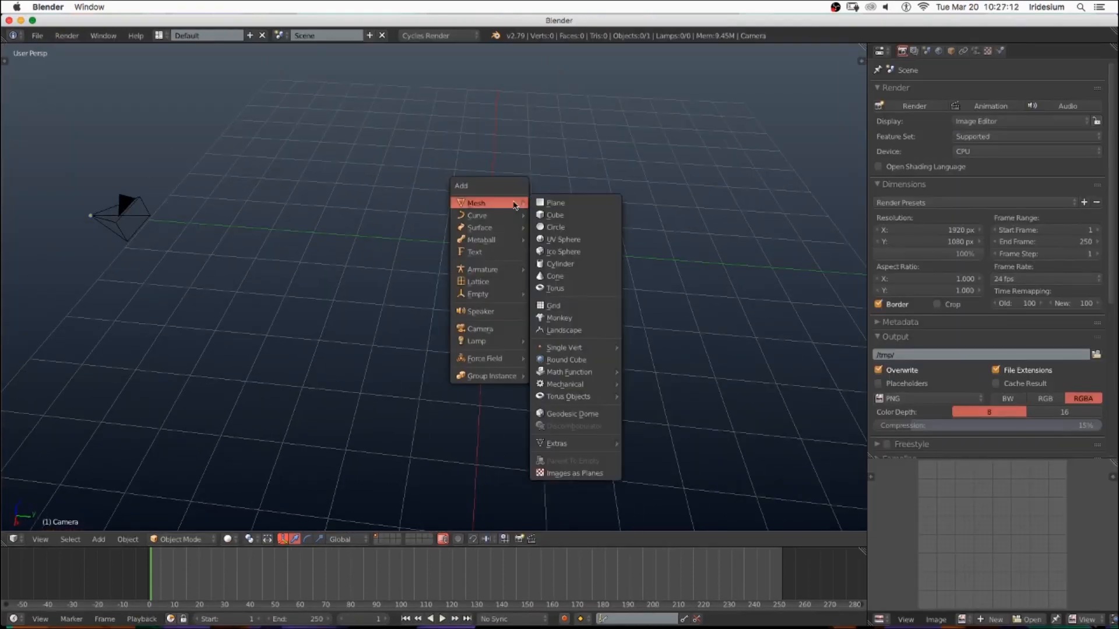
pyautogui.click(559, 251)
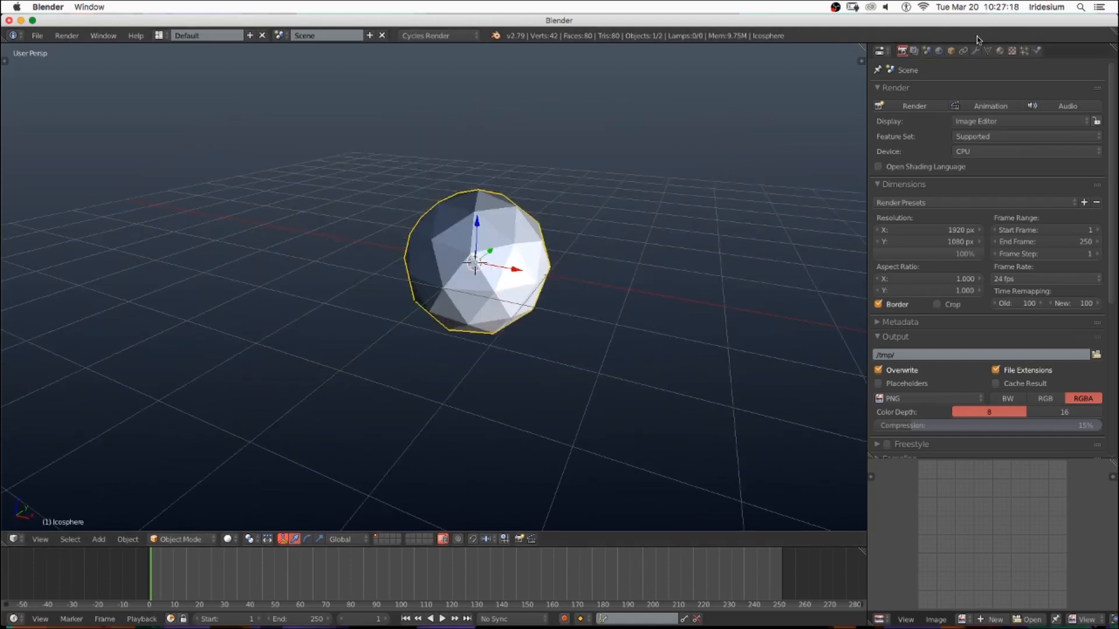
# Add a Subdivision Surface modifier to the icosphere with 2 view and 3 render subdivisions
pyautogui.click(975, 51)
pyautogui.click(888, 92)
pyautogui.click(874, 293)
pyautogui.scroll(4, 572, 282)
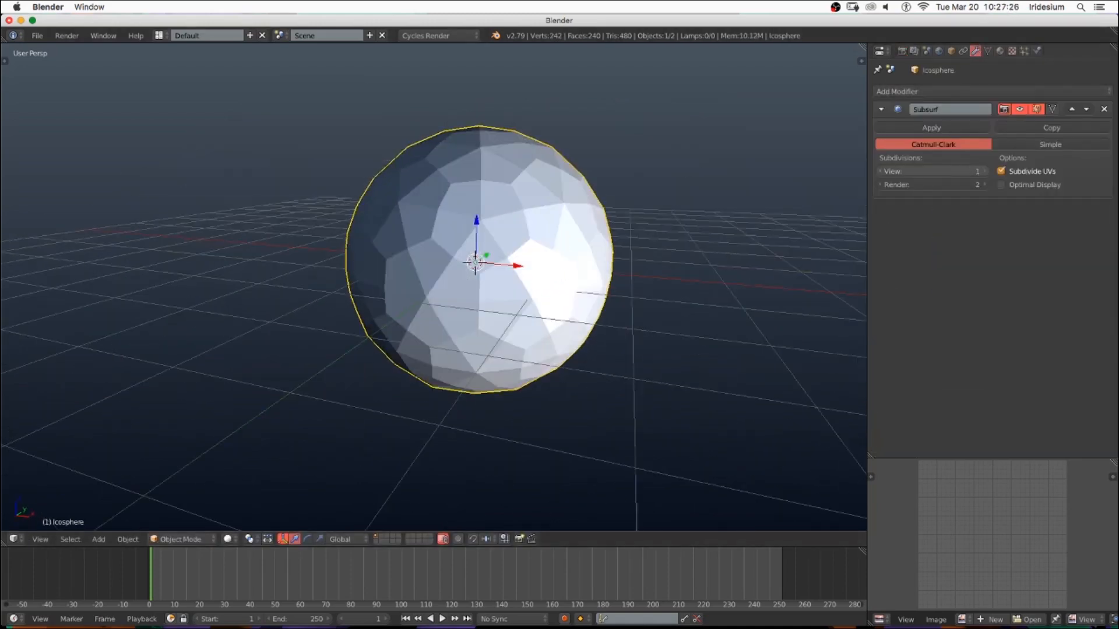
pyautogui.hotkey('ctrl', '2')
pyautogui.click(931, 127)
# Add a Displace modifier to the icosphere and create a new texture for it
pyautogui.click(938, 92)
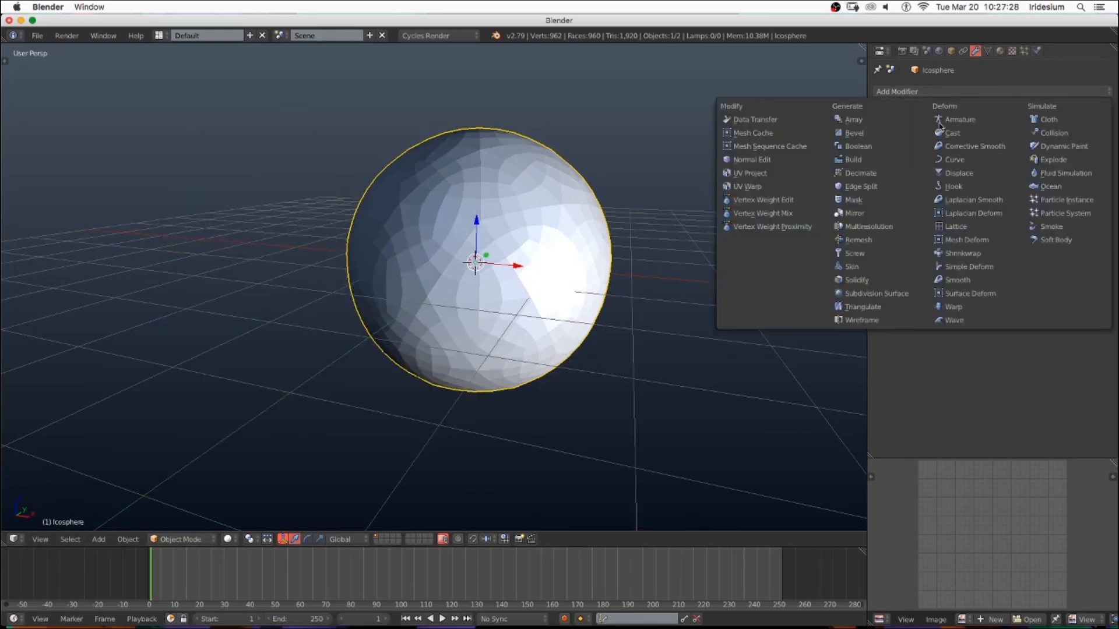
pyautogui.click(963, 173)
pyautogui.click(968, 177)
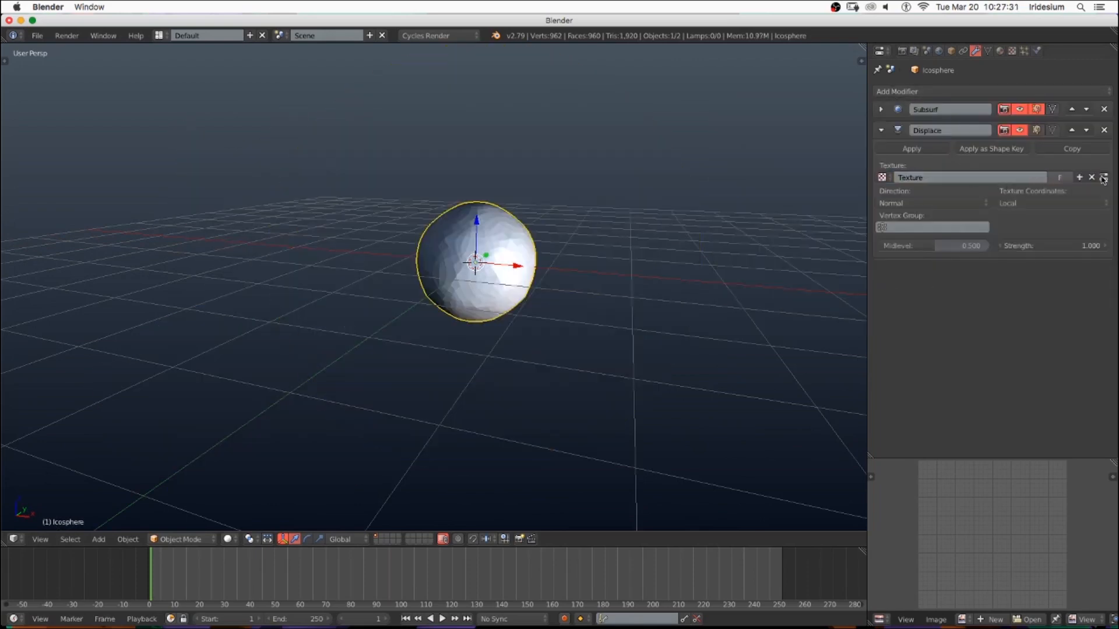
# Change the displacement texture's type to Clouds and set its size to 0.75
pyautogui.click(1104, 178)
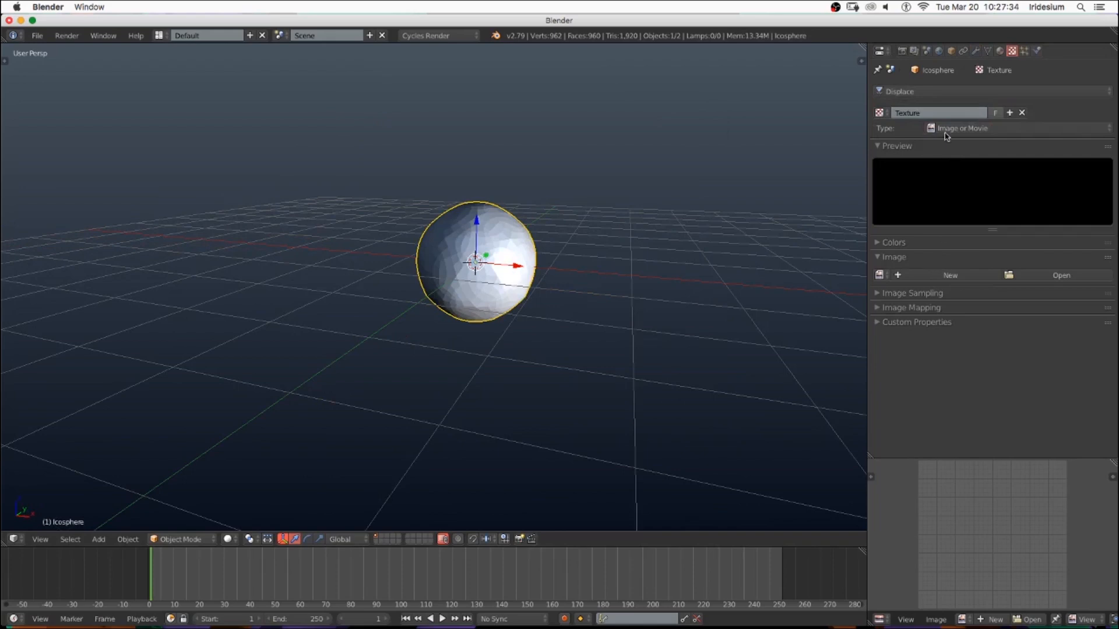
pyautogui.click(946, 134)
pyautogui.click(961, 174)
pyautogui.moveTo(939, 335); pyautogui.dragTo(975, 335)
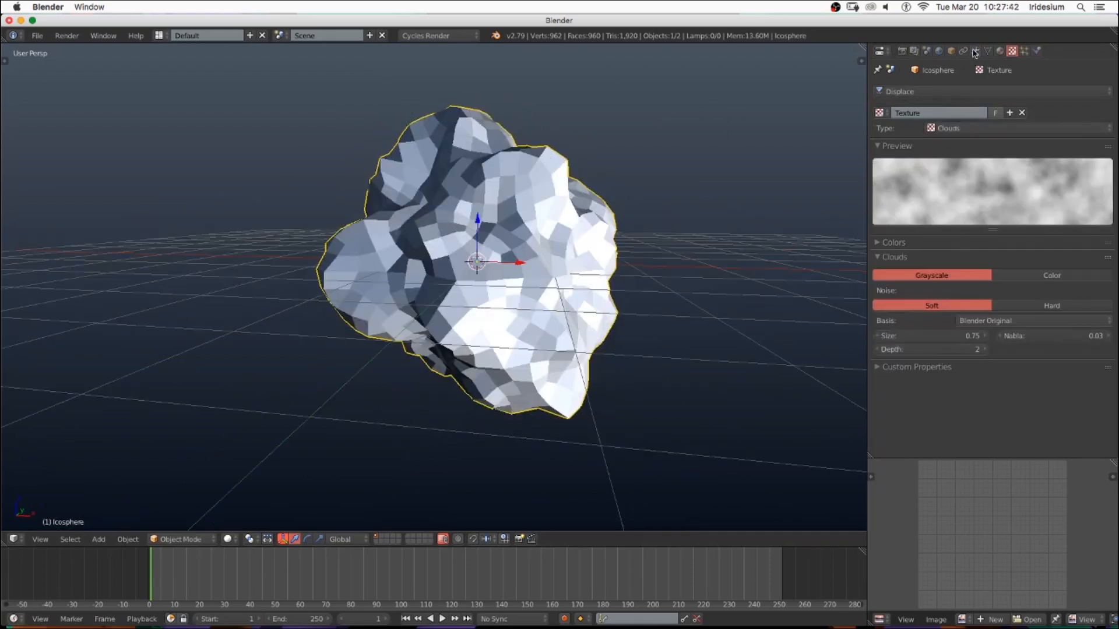
# Add a second Displace modifier to the icosphere, without a texture
pyautogui.click(975, 51)
pyautogui.click(913, 92)
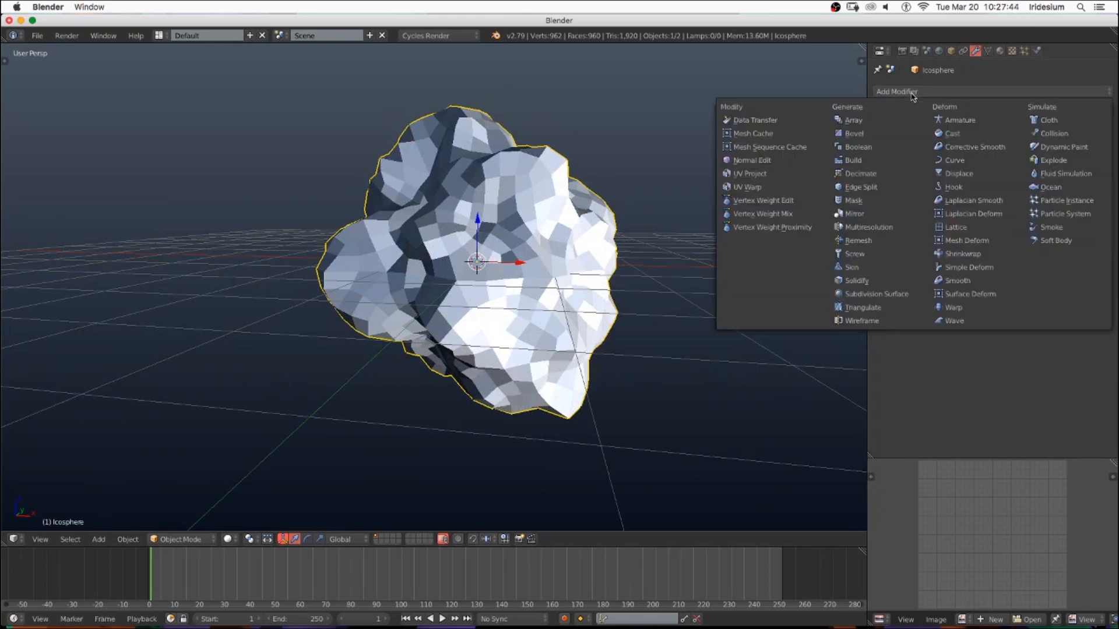
pyautogui.click(956, 173)
# Raise the Subdivision Surface modifier's view subdivisions by one level and set the second Displace modifier's strength to 0.3
pyautogui.click(882, 130)
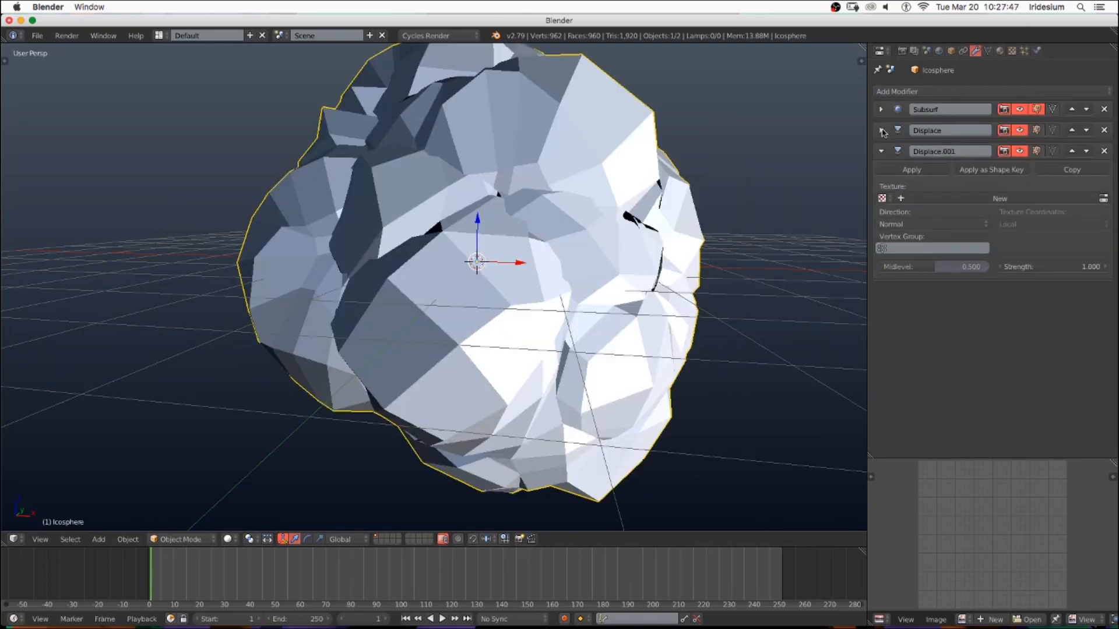
pyautogui.click(882, 110)
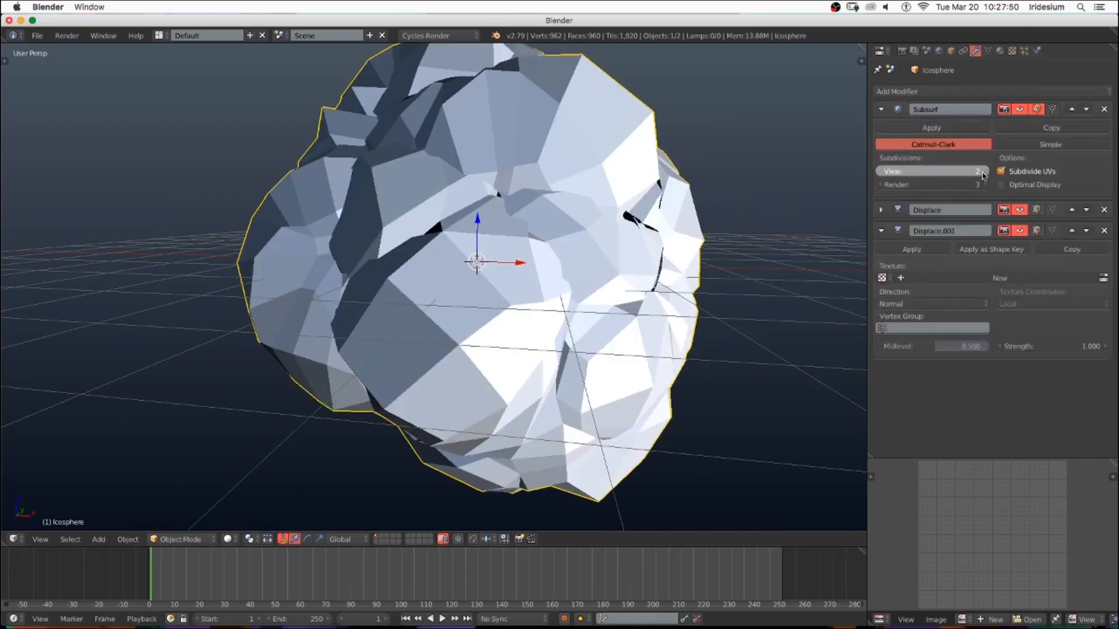
pyautogui.click(882, 110)
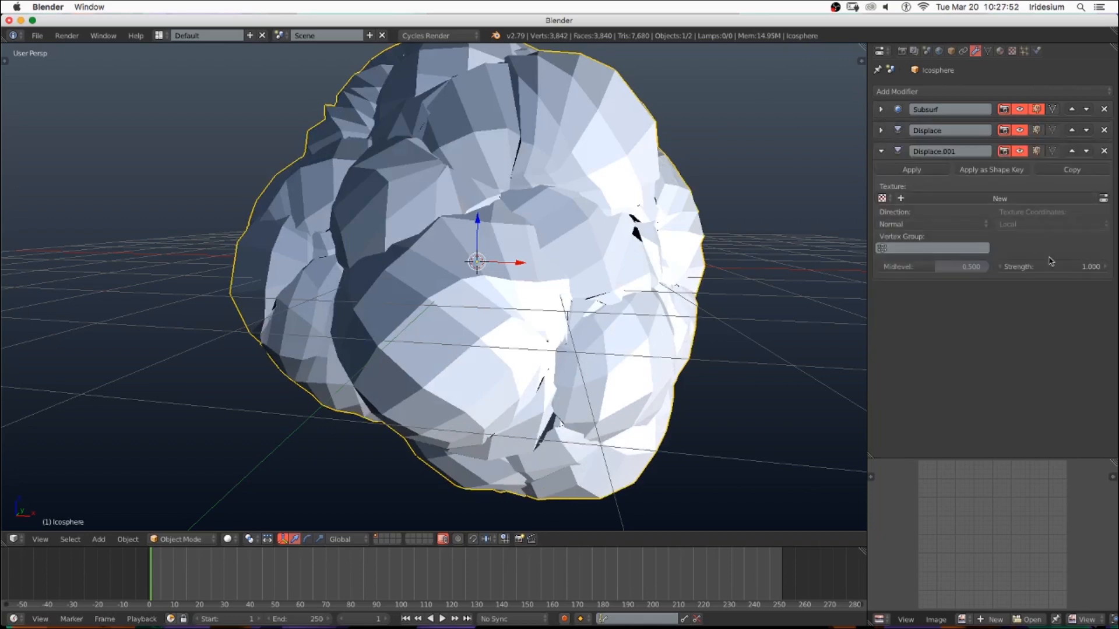
pyautogui.moveTo(1014, 267); pyautogui.dragTo(999, 240)
# Set the first Displace modifier's Clouds texture to size 0.95 and depth 1
pyautogui.click(881, 130)
pyautogui.moveTo(787, 257); pyautogui.dragTo(1114, 226, button='middle')
pyautogui.click(1104, 178)
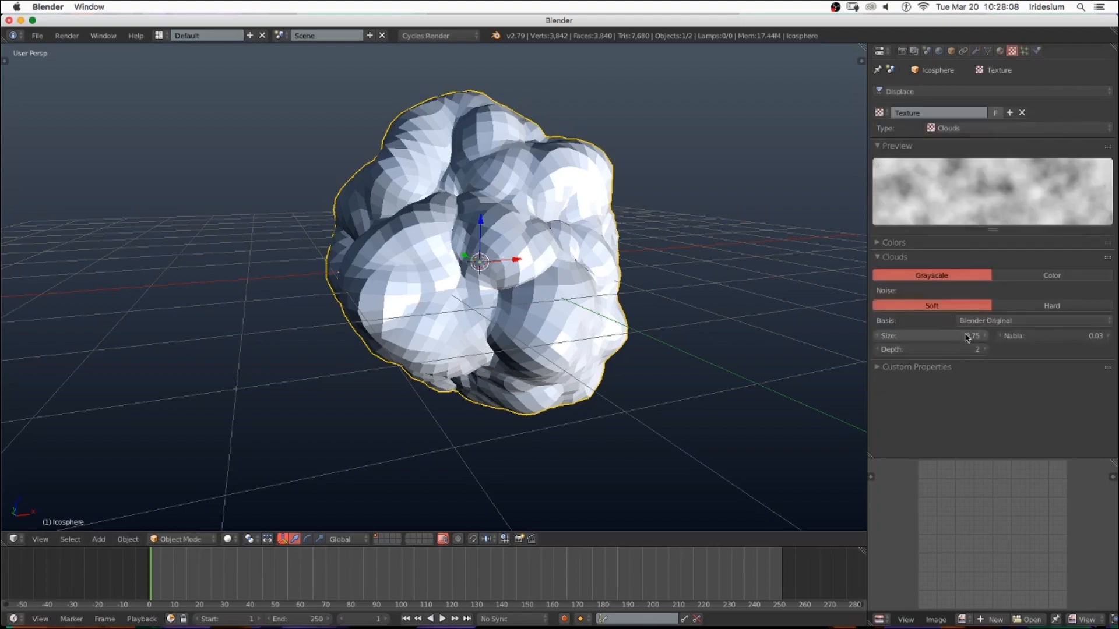
pyautogui.moveTo(968, 336); pyautogui.dragTo(985, 341)
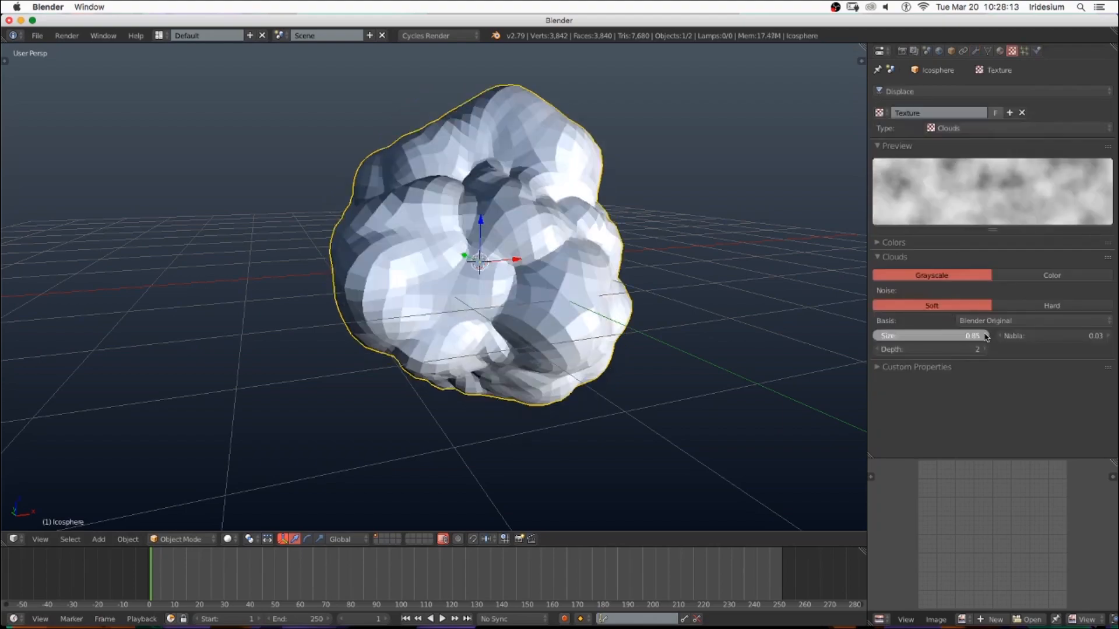
pyautogui.click(986, 337)
pyautogui.moveTo(707, 317)
pyautogui.mouseDown(button='middle')
pyautogui.moveTo(600, 320)
pyautogui.moveTo(686, 347)
pyautogui.moveTo(689, 392)
pyautogui.moveTo(627, 349)
pyautogui.moveTo(652, 312)
pyautogui.moveTo(718, 313)
pyautogui.mouseUp(button='middle')
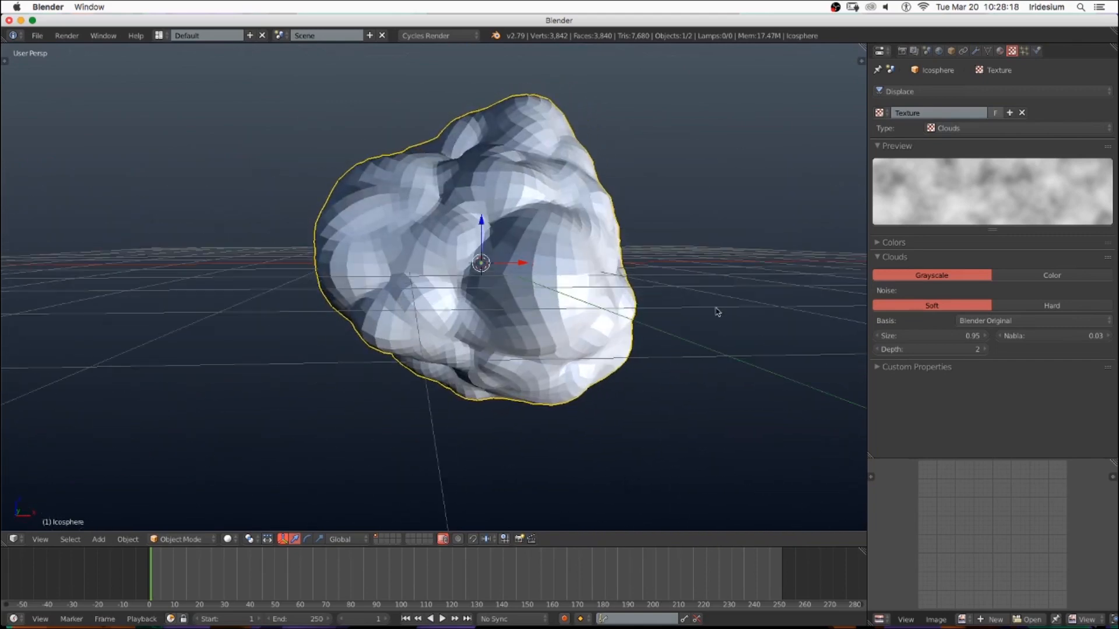
pyautogui.click(878, 350)
pyautogui.moveTo(642, 328); pyautogui.dragTo(557, 330, button='middle')
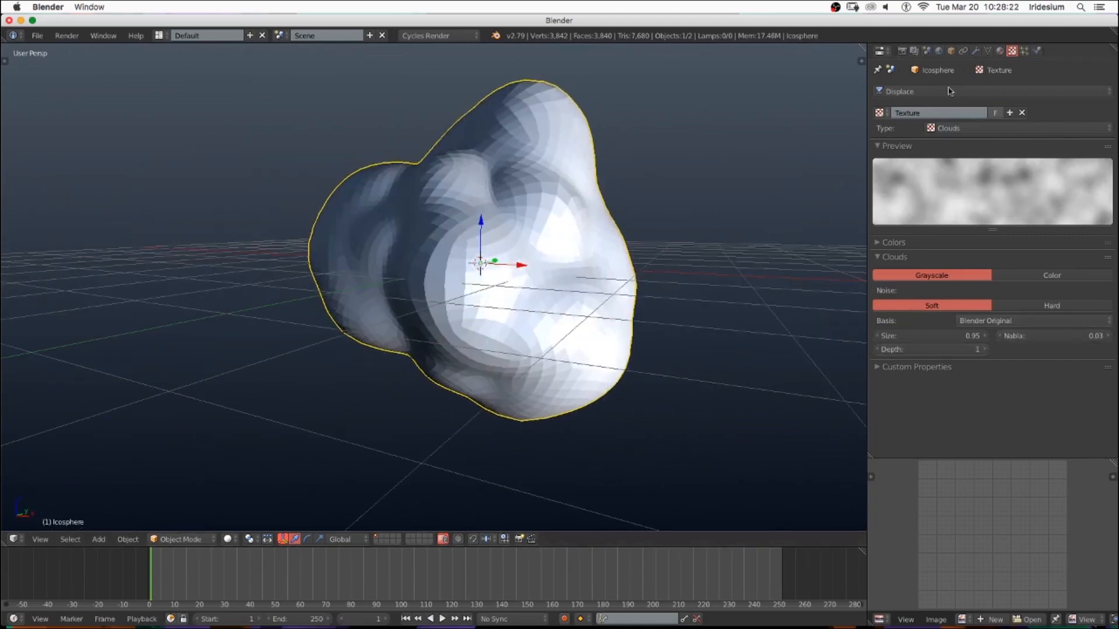
# Add a second Subdivision Surface modifier after the two Displace modifiers
pyautogui.click(976, 52)
pyautogui.click(881, 130)
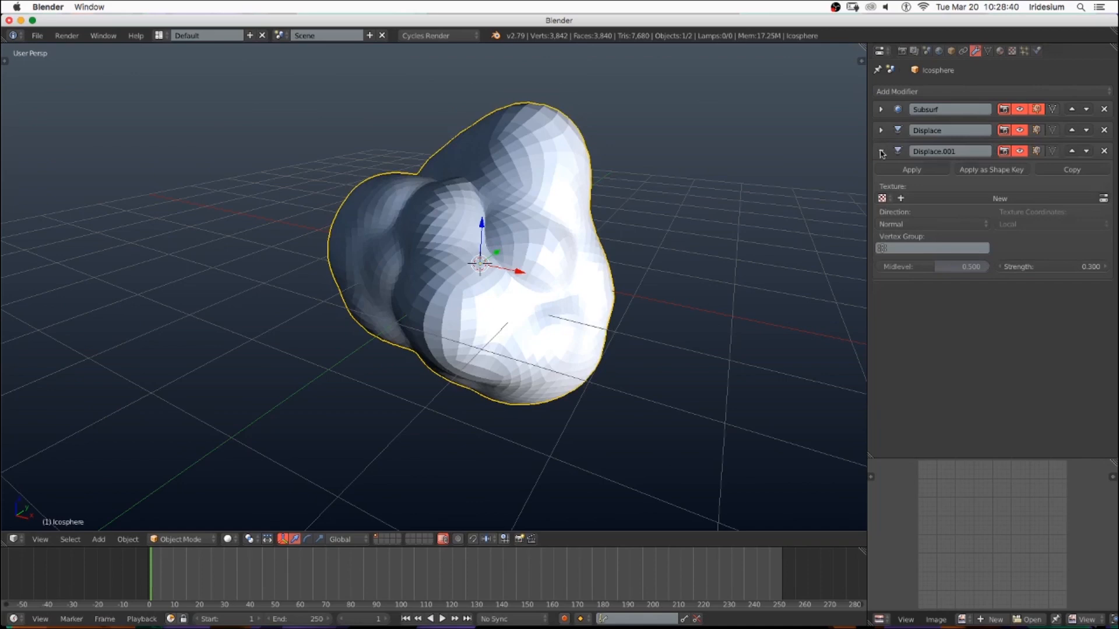
pyautogui.click(881, 152)
pyautogui.click(897, 93)
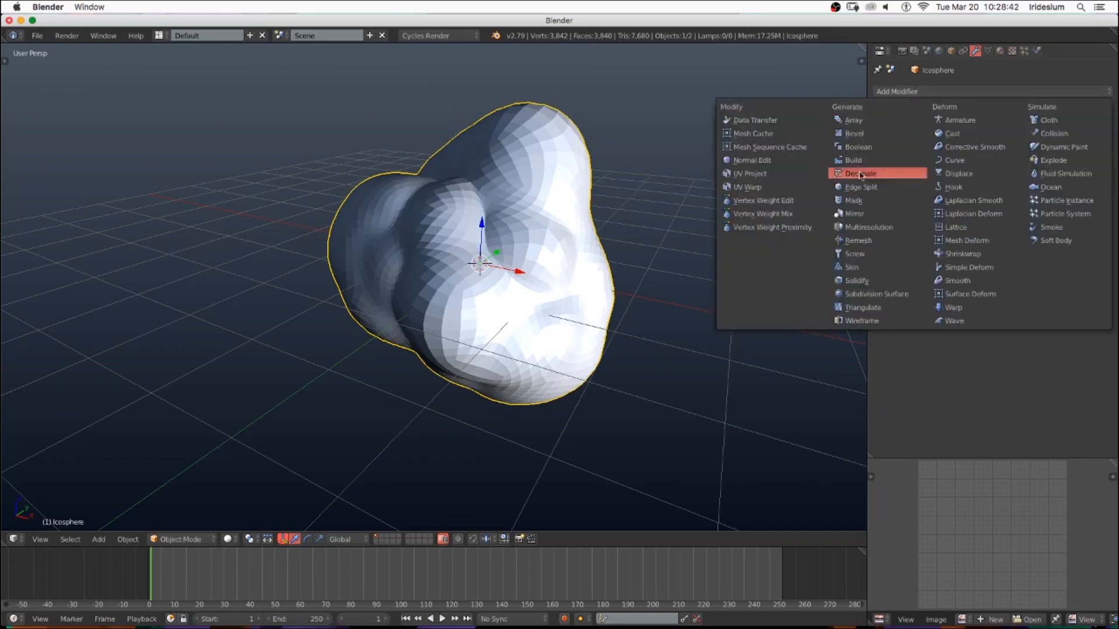
pyautogui.click(864, 294)
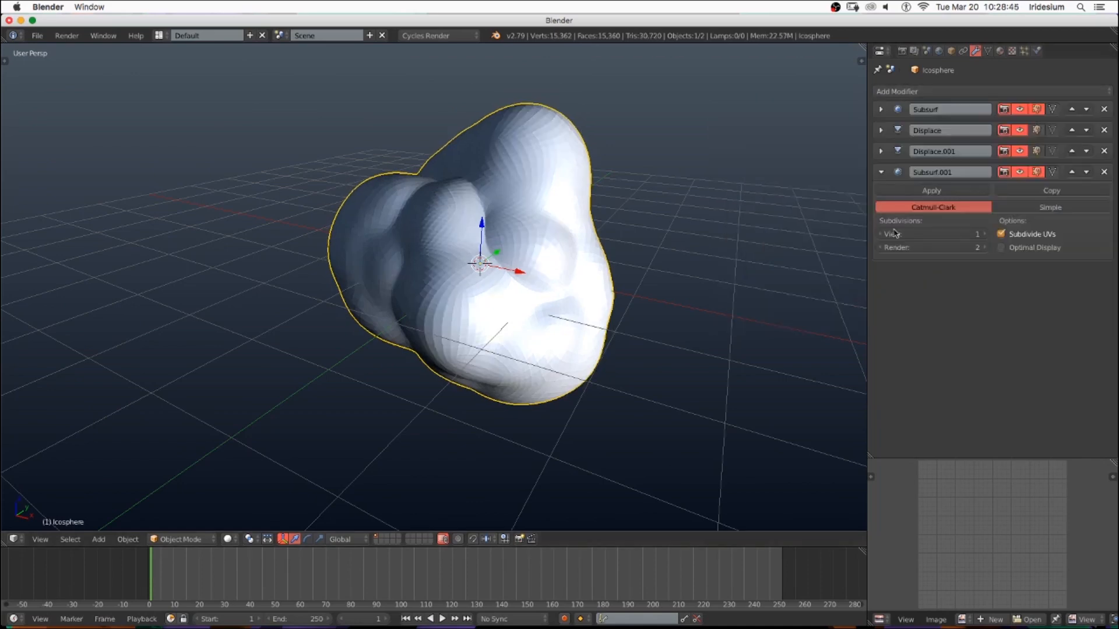
# Add a third Displace modifier to the icosphere and create a new texture for it
pyautogui.click(918, 92)
pyautogui.click(947, 176)
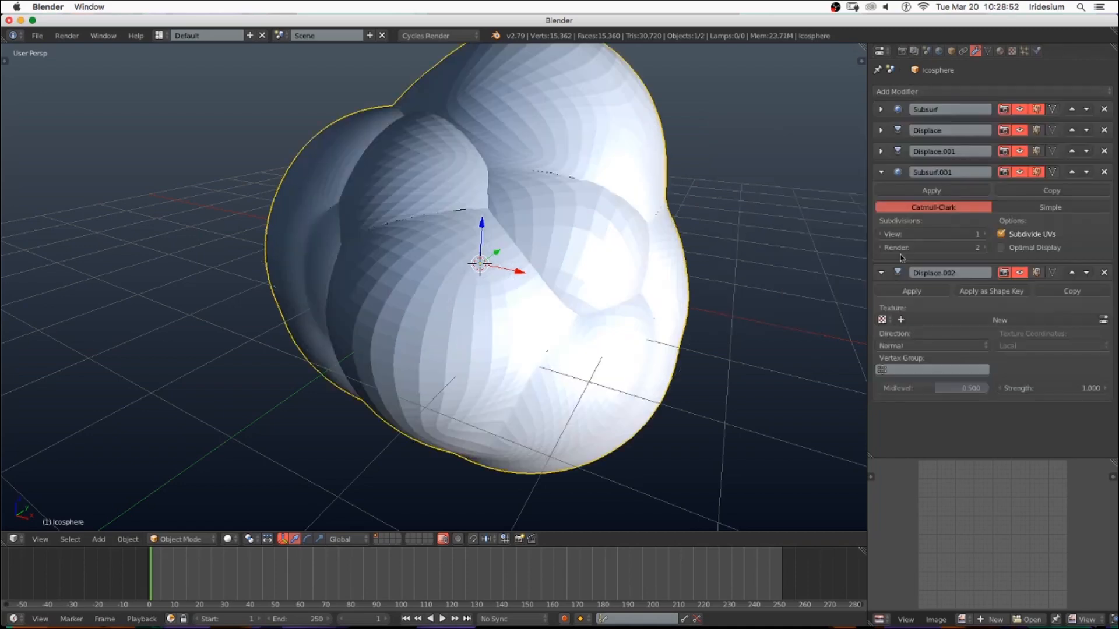
pyautogui.click(883, 172)
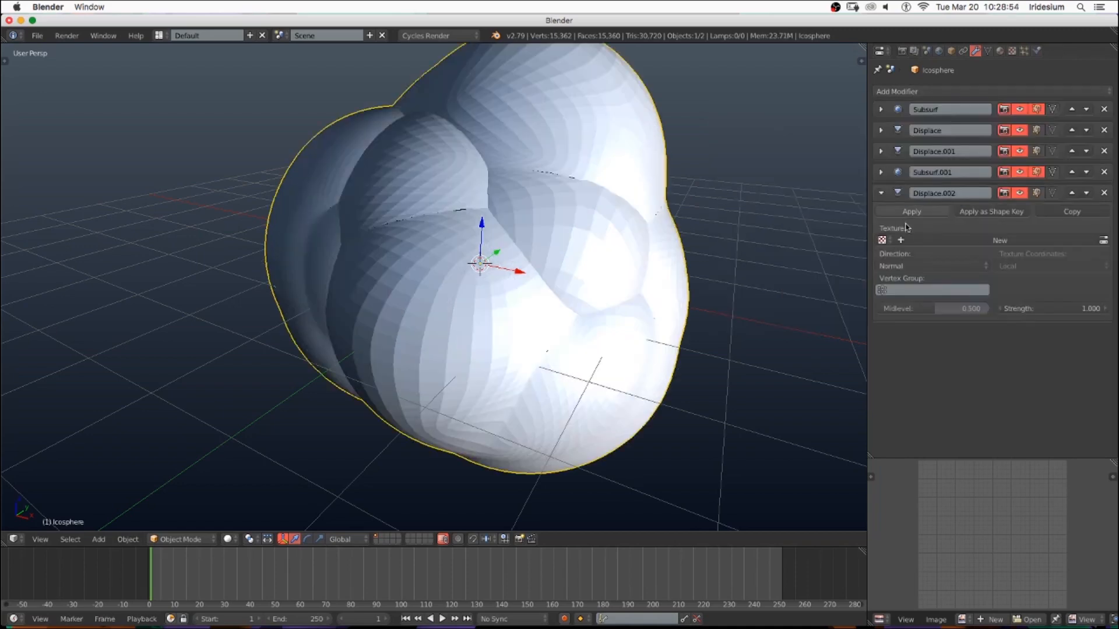
pyautogui.click(1001, 240)
# Change the third Displace modifier's texture type to Voronoi and set its size to 0.55
pyautogui.click(1104, 240)
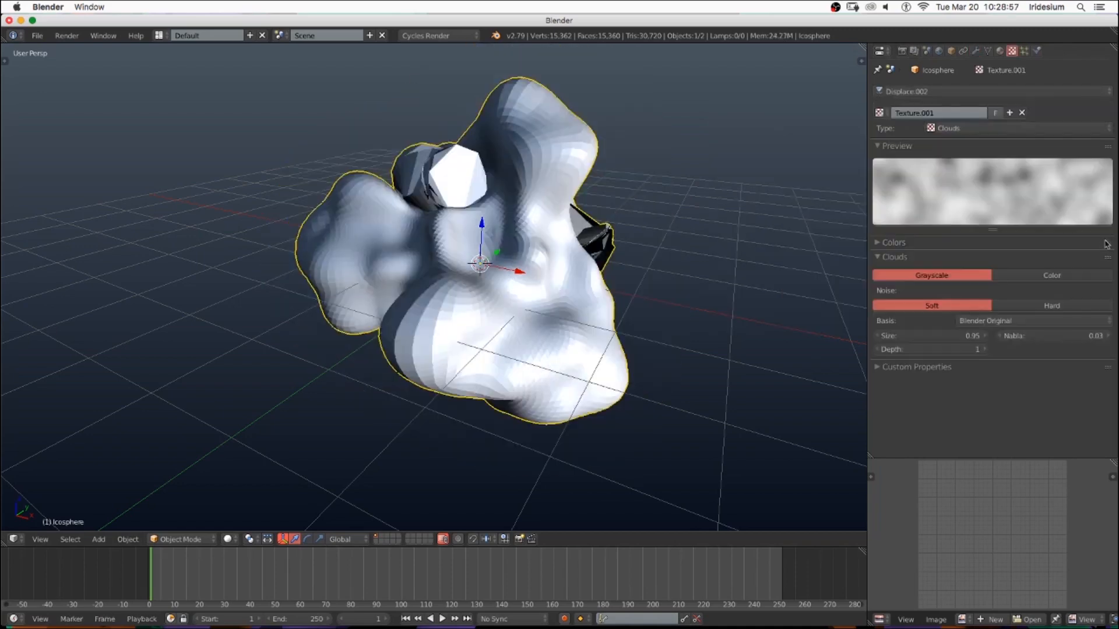
pyautogui.click(958, 129)
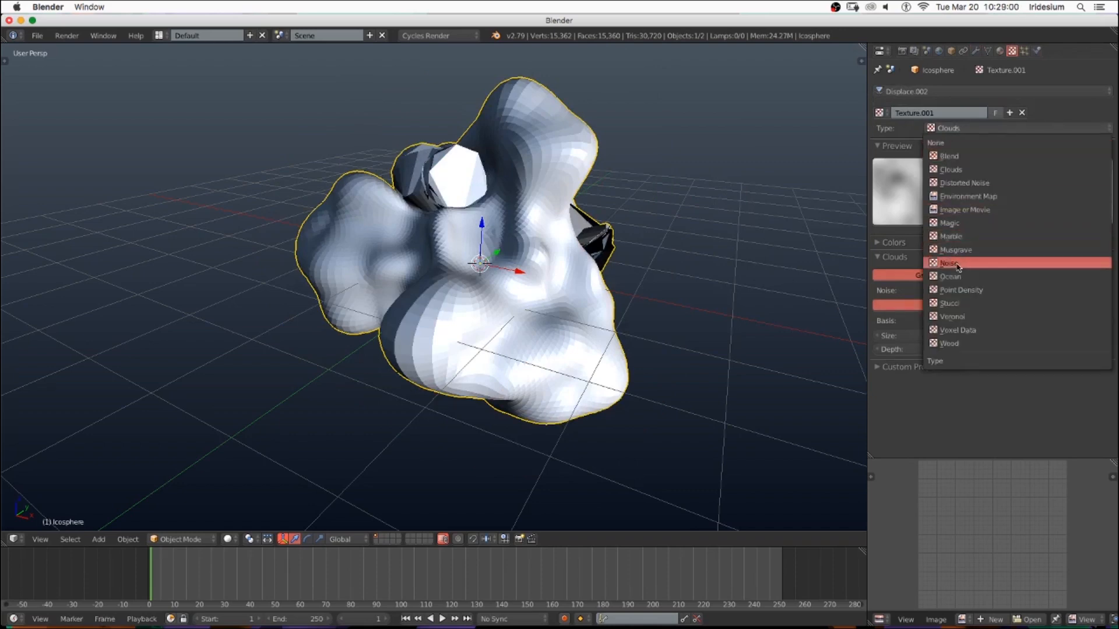
pyautogui.click(954, 317)
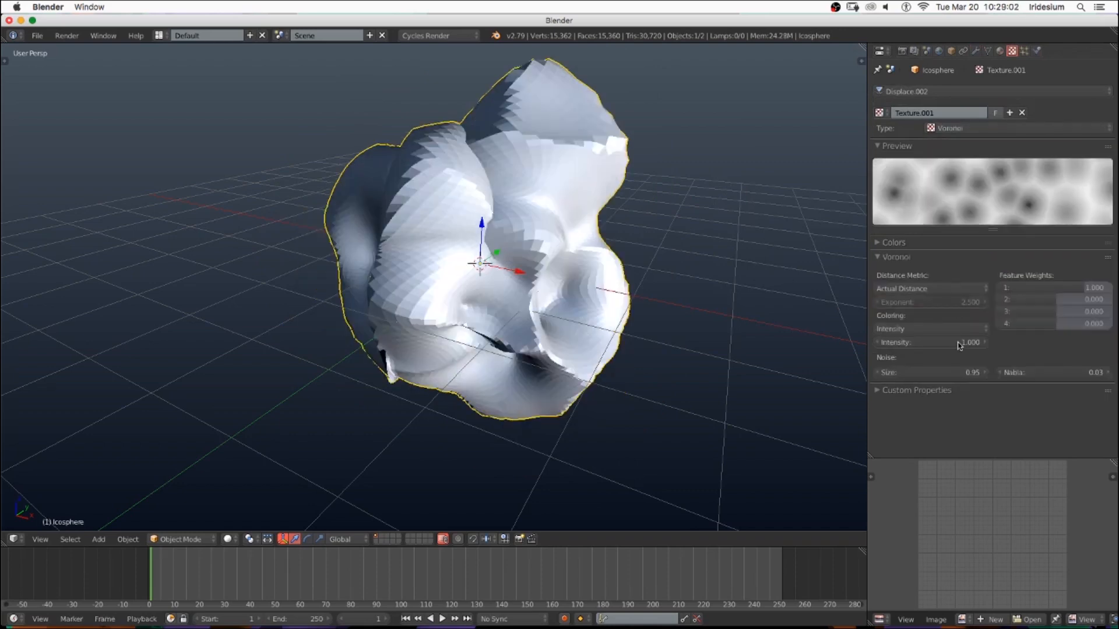
pyautogui.moveTo(968, 372); pyautogui.dragTo(934, 372)
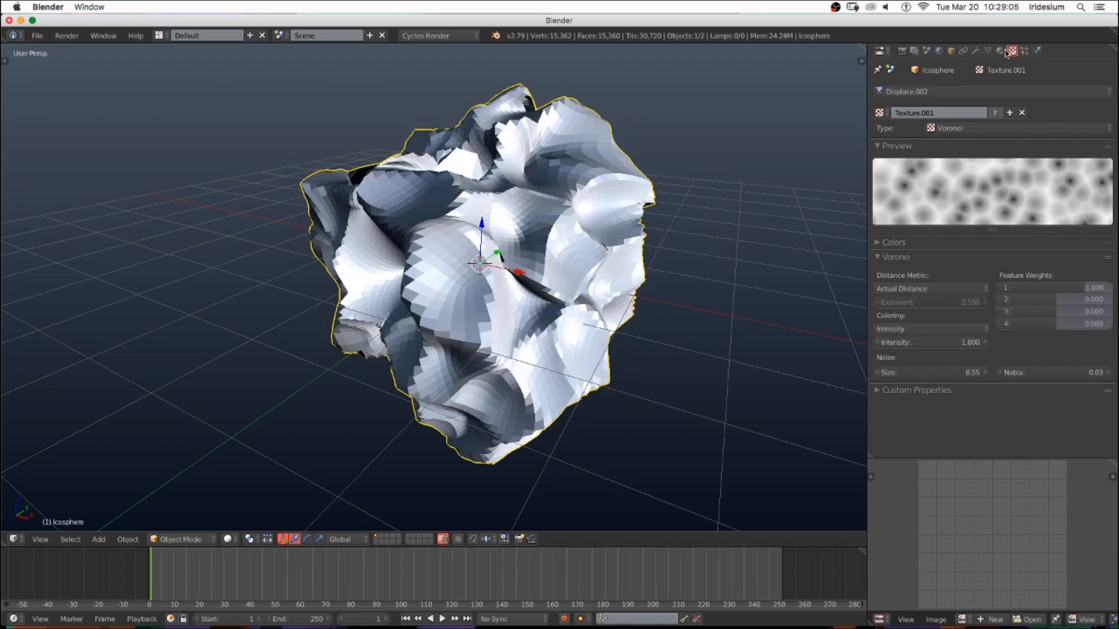
# Set the third Displace modifier's strength to -0.2 and compare the mesh with that modifier hidden and shown
pyautogui.click(974, 52)
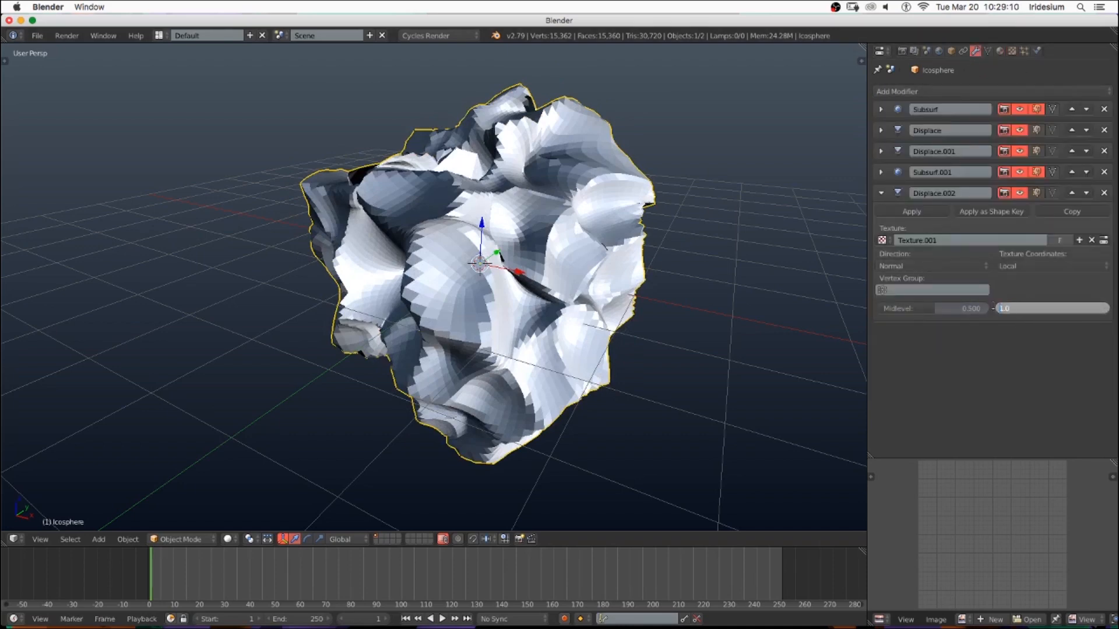
pyautogui.press('Return')
pyautogui.moveTo(999, 310); pyautogui.dragTo(1111, 312)
pyautogui.click(1019, 192)
pyautogui.click(1017, 194)
pyautogui.click(1015, 194)
pyautogui.click(1015, 194)
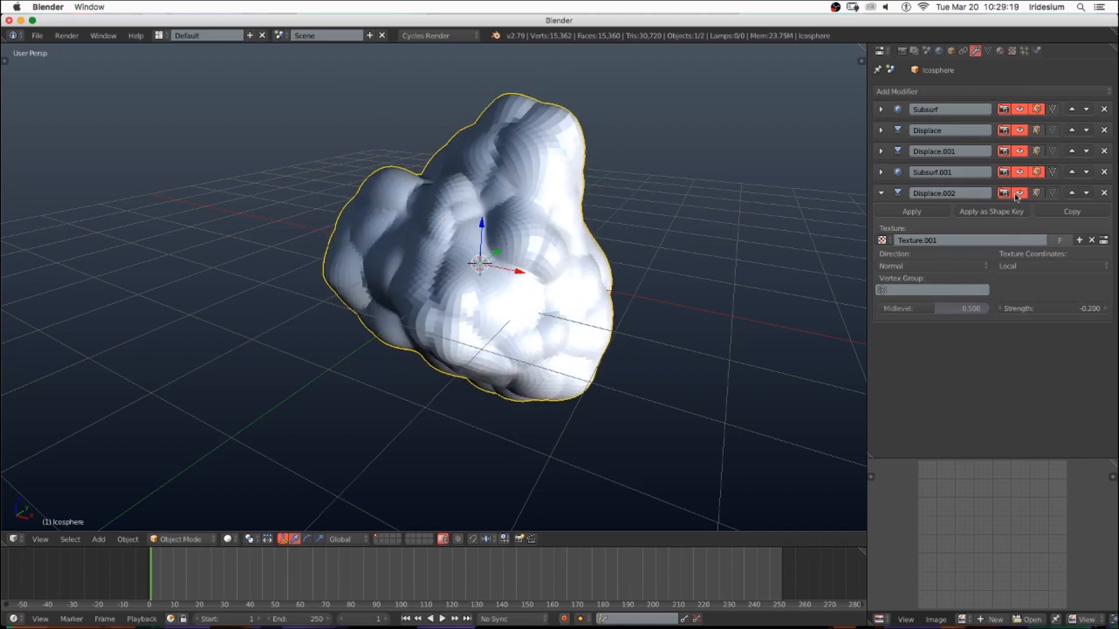
pyautogui.click(883, 193)
# Reduce the first Displace modifier's strength to 0.6
pyautogui.moveTo(353, 304)
pyautogui.mouseDown(button='middle')
pyautogui.moveTo(445, 274)
pyautogui.moveTo(342, 310)
pyautogui.mouseUp(button='middle')
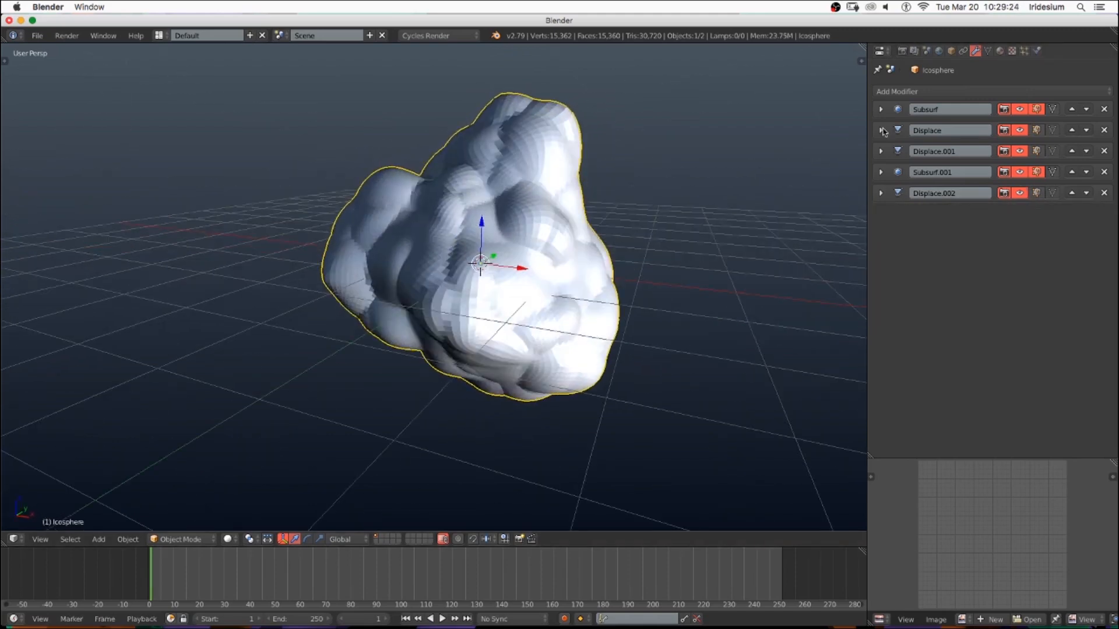
pyautogui.click(882, 130)
pyautogui.click(1000, 251)
pyautogui.click(1000, 250)
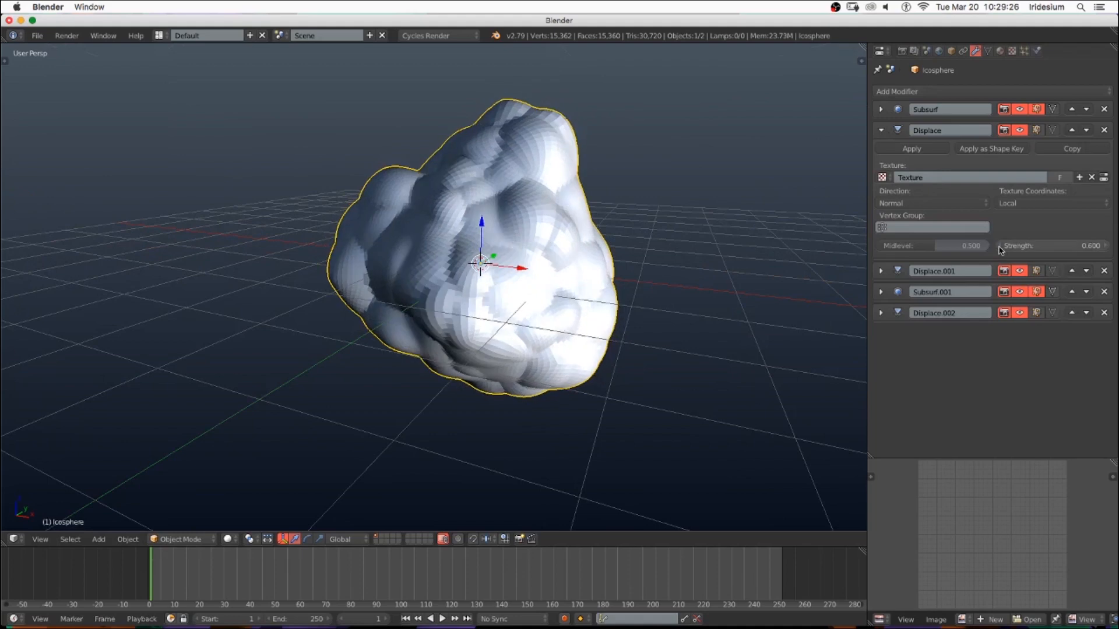
pyautogui.click(881, 130)
# Increase the second Displace modifier's strength by one increment and lower its midlevel slightly
pyautogui.click(881, 151)
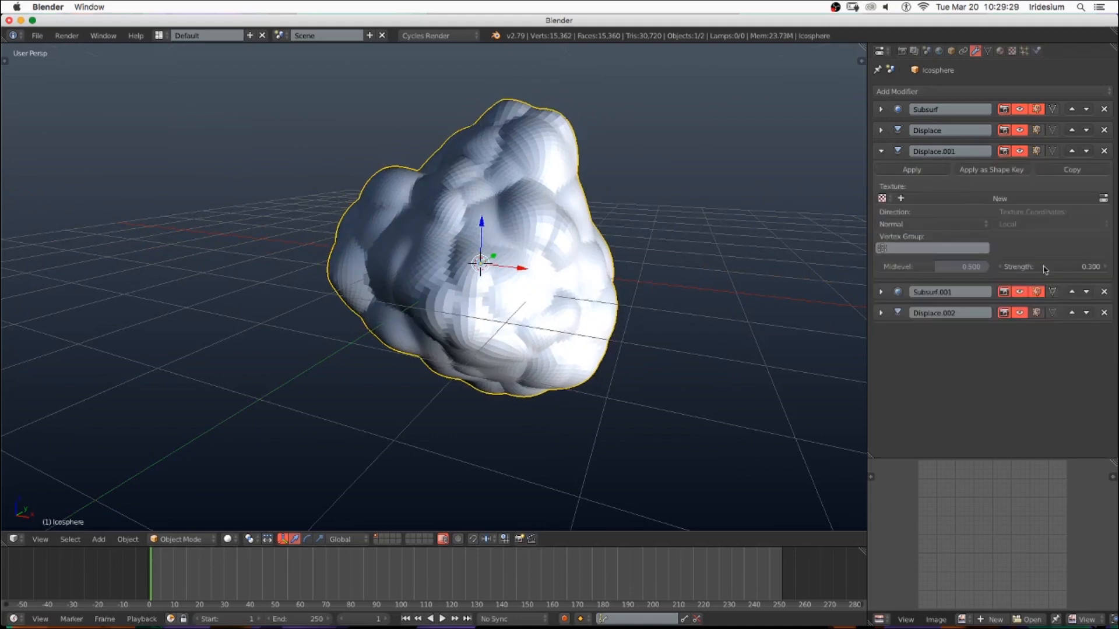
pyautogui.click(1106, 267)
pyautogui.moveTo(654, 244); pyautogui.dragTo(725, 247, button='middle')
pyautogui.moveTo(982, 270)
pyautogui.mouseDown()
pyautogui.moveTo(949, 270)
pyautogui.moveTo(963, 277)
pyautogui.mouseUp()
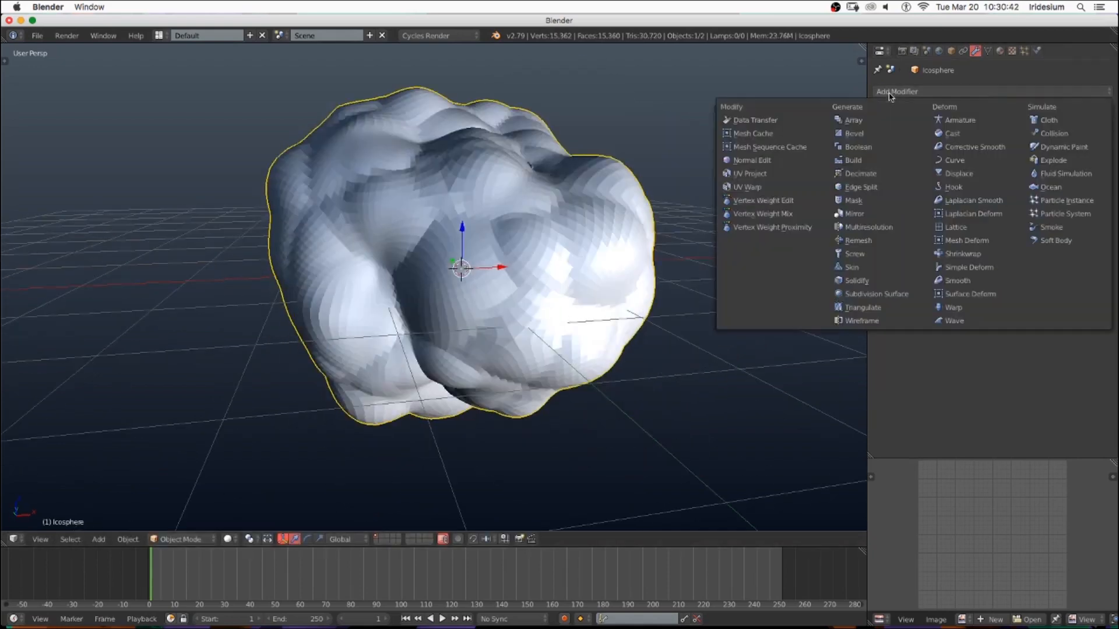
# Add a third Subdivision Surface modifier and a fourth Displace modifier, and open the settings of a new texture for that Displace modifier
pyautogui.click(967, 92)
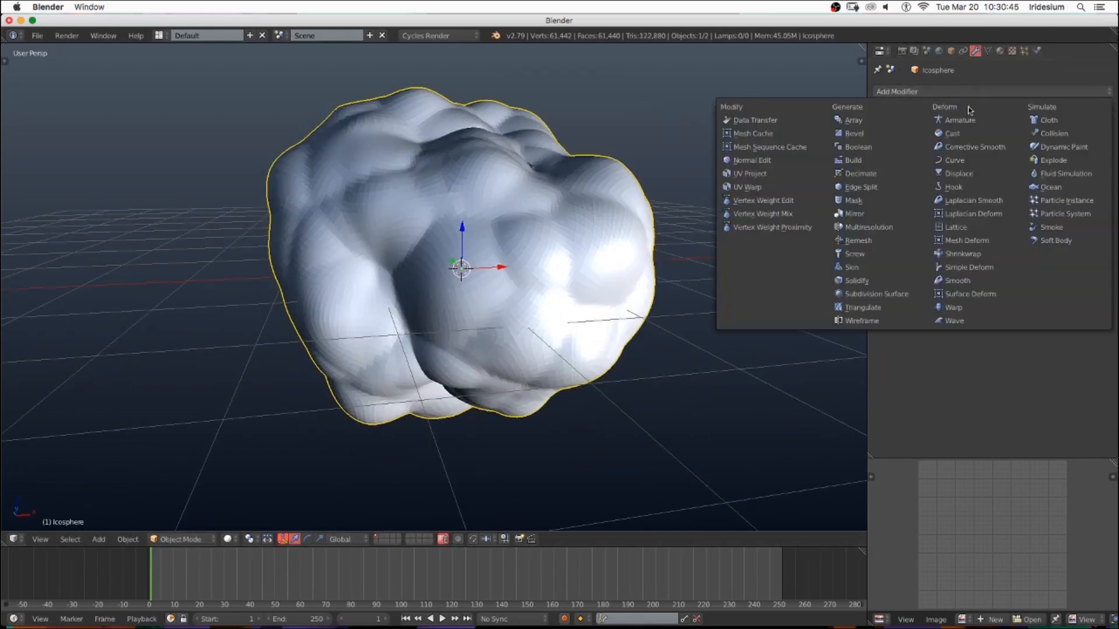
pyautogui.click(956, 174)
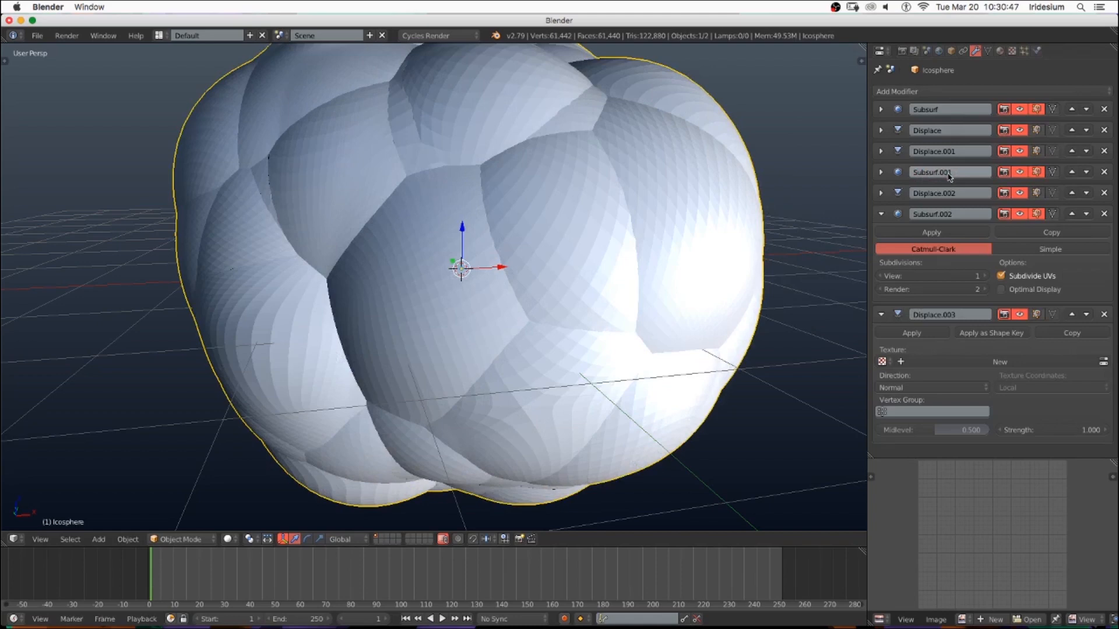
pyautogui.click(1081, 364)
pyautogui.click(1103, 362)
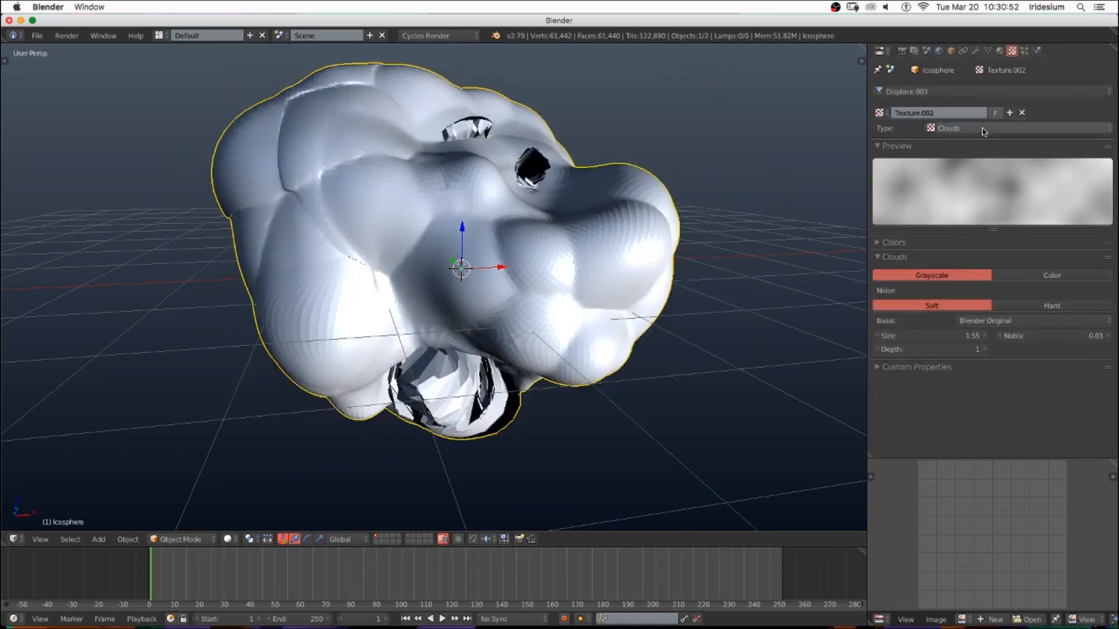
# Shrink the fourth Displace modifier's cloud texture to a near-zero size and hide that modifier in the viewport
pyautogui.moveTo(933, 341); pyautogui.dragTo(886, 341)
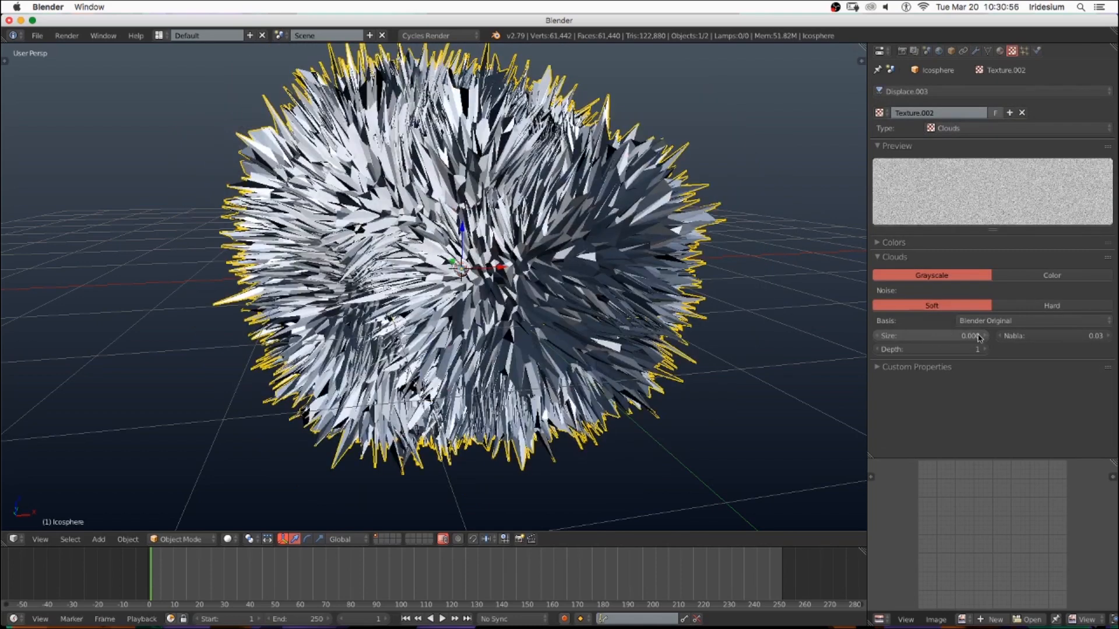
pyautogui.moveTo(979, 338); pyautogui.dragTo(989, 338)
pyautogui.click(979, 52)
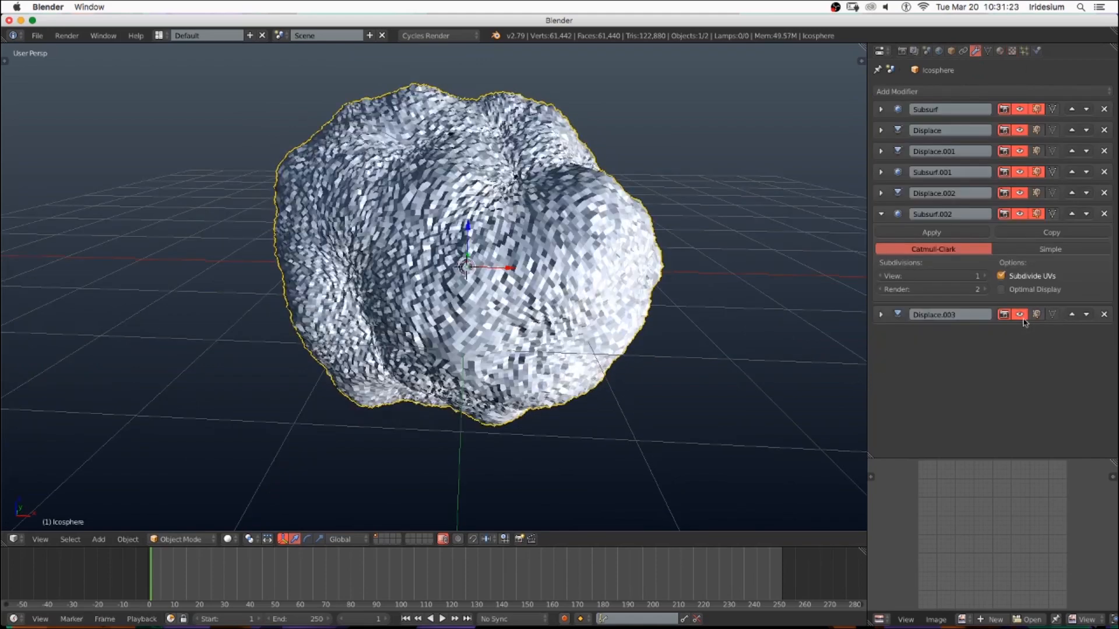
pyautogui.click(1020, 315)
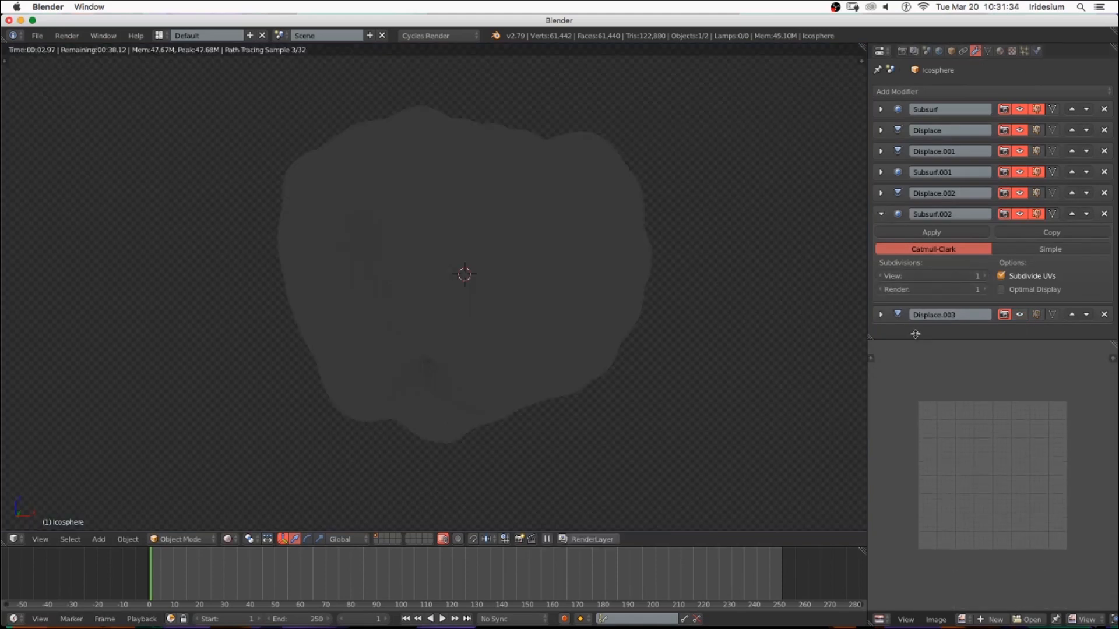
# Turn the image editor into a 3D View with rendered shading and return the main viewport to solid shading
pyautogui.click(880, 619)
pyautogui.click(909, 606)
pyautogui.hotkey('shift', 'z')
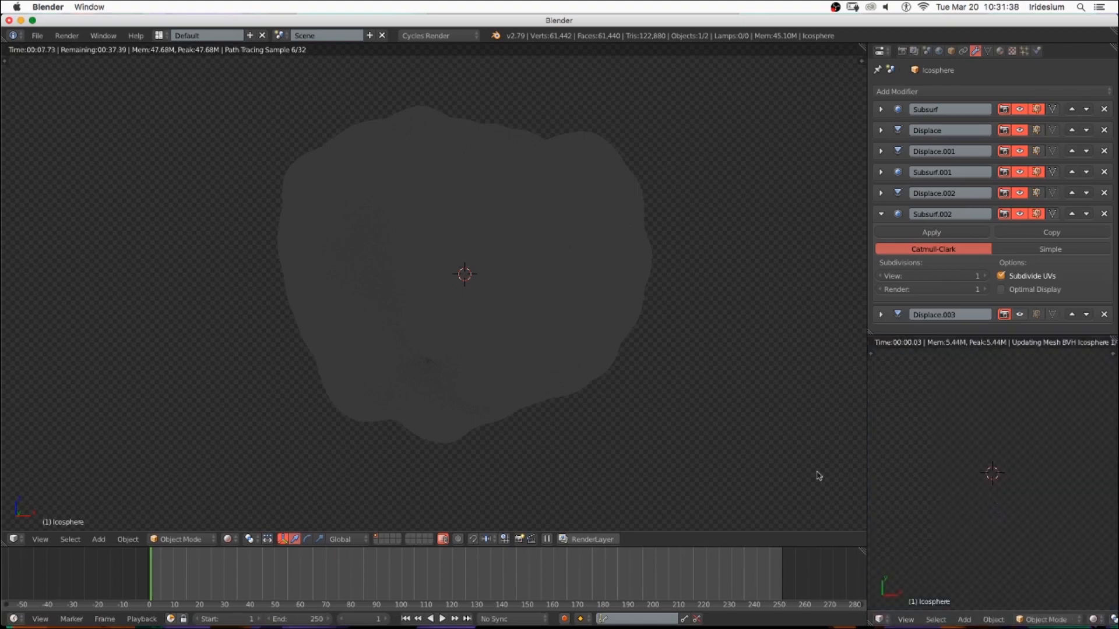
pyautogui.hotkey('shift', 'z')
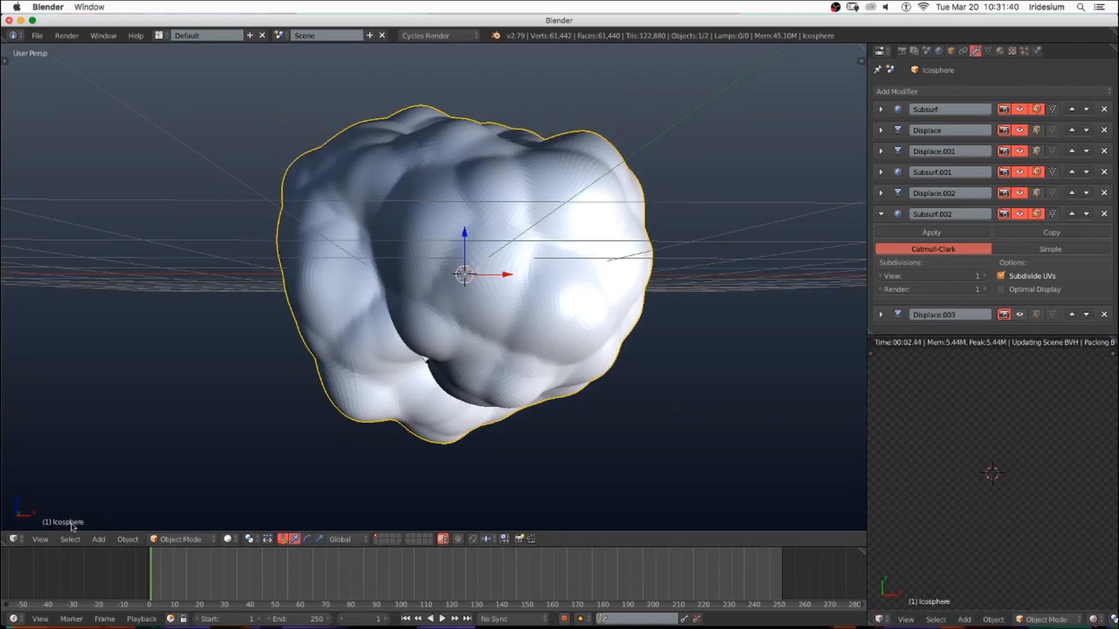
# Switch the main viewport to the Node Editor and create a new material for the icosphere
pyautogui.click(15, 539)
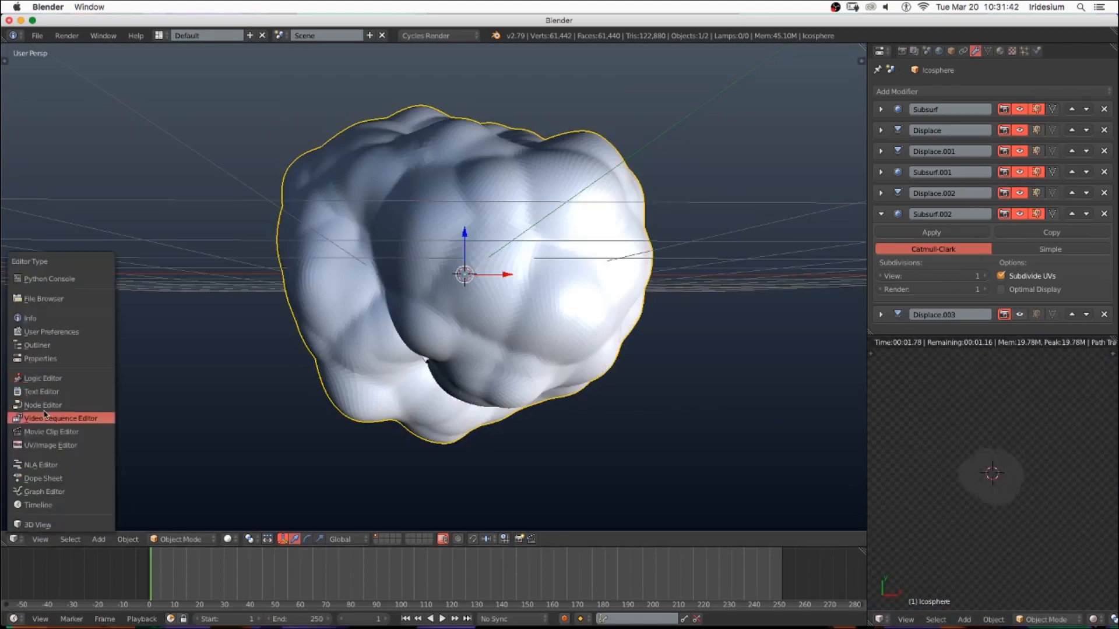
pyautogui.click(43, 405)
pyautogui.scroll(6, 986, 450)
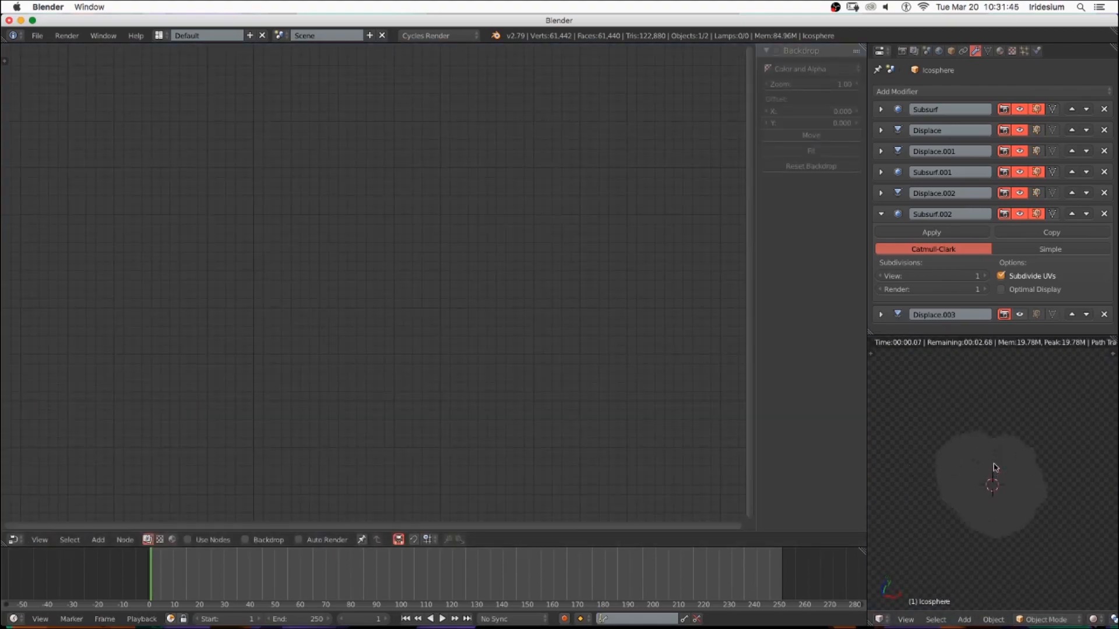
pyautogui.scroll(-2, 984, 478)
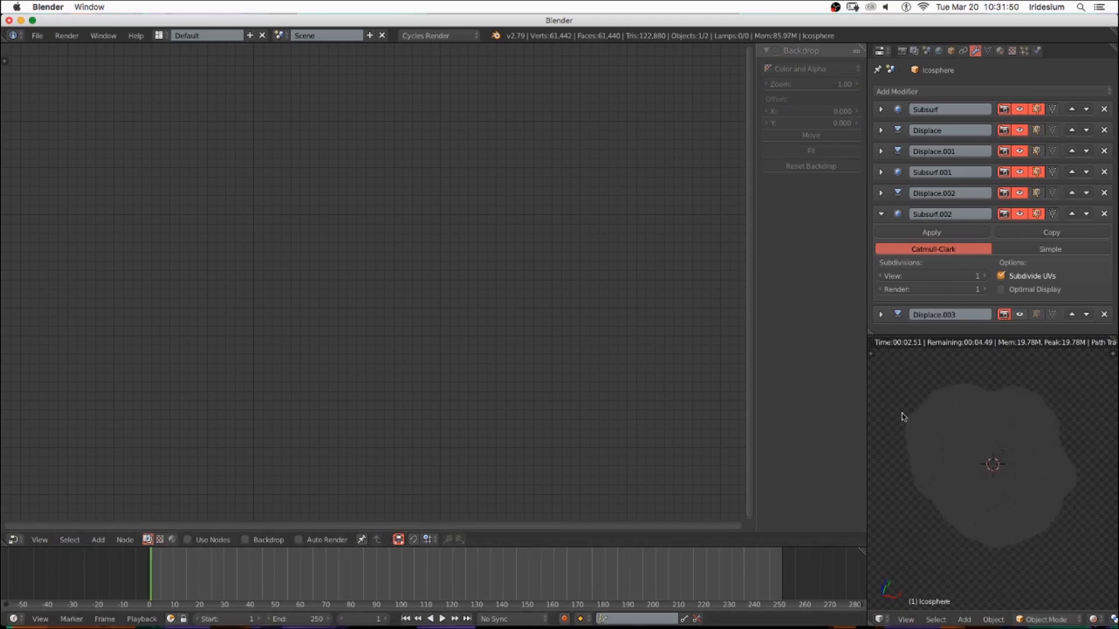
pyautogui.click(175, 542)
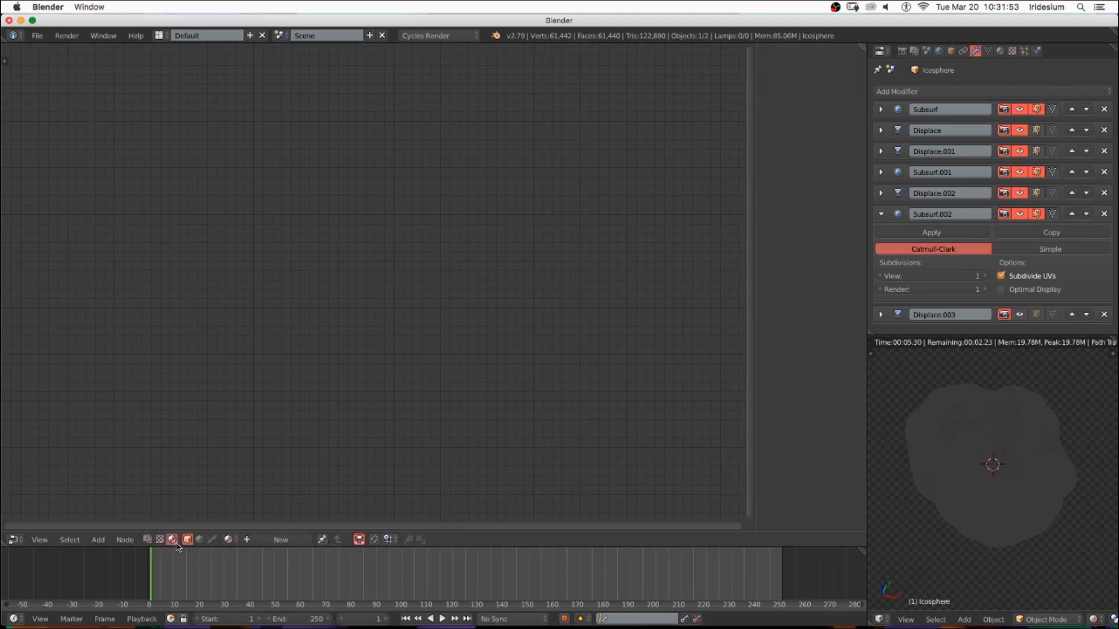
pyautogui.click(274, 539)
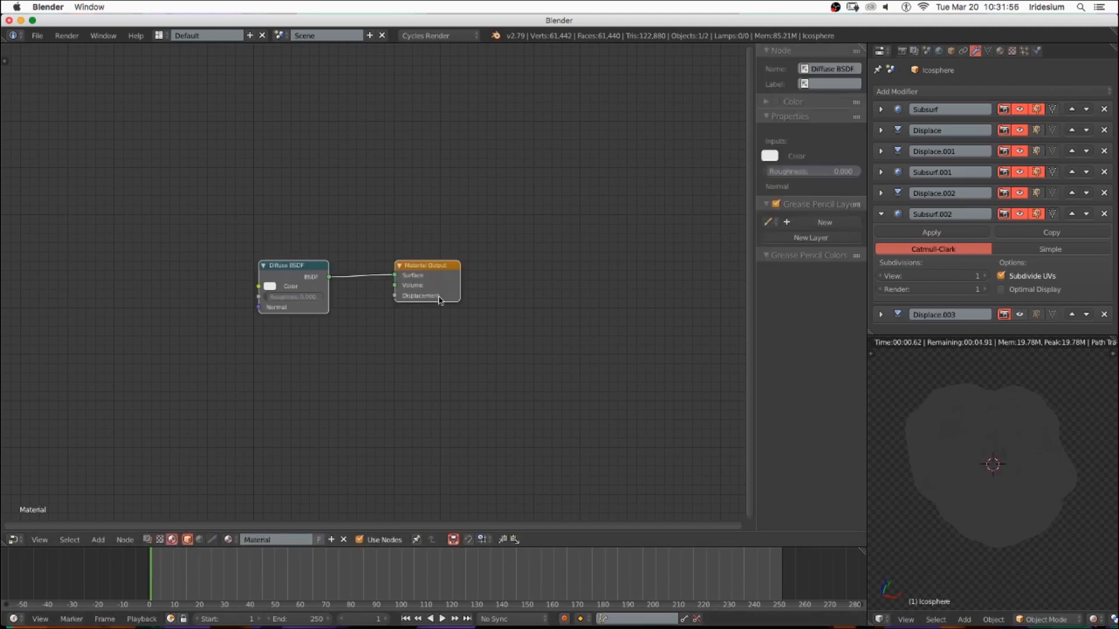
# Enable nodes for the world surface and use a Sky Texture as its background colour
pyautogui.click(939, 51)
pyautogui.click(1009, 173)
pyautogui.click(1054, 217)
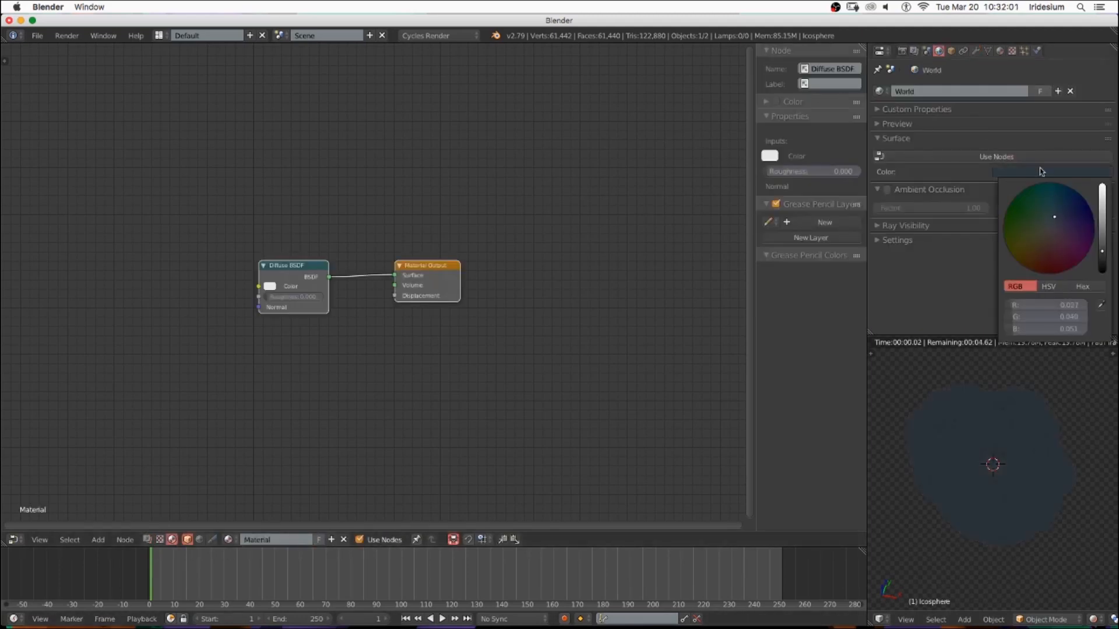
pyautogui.click(1053, 157)
pyautogui.click(1107, 179)
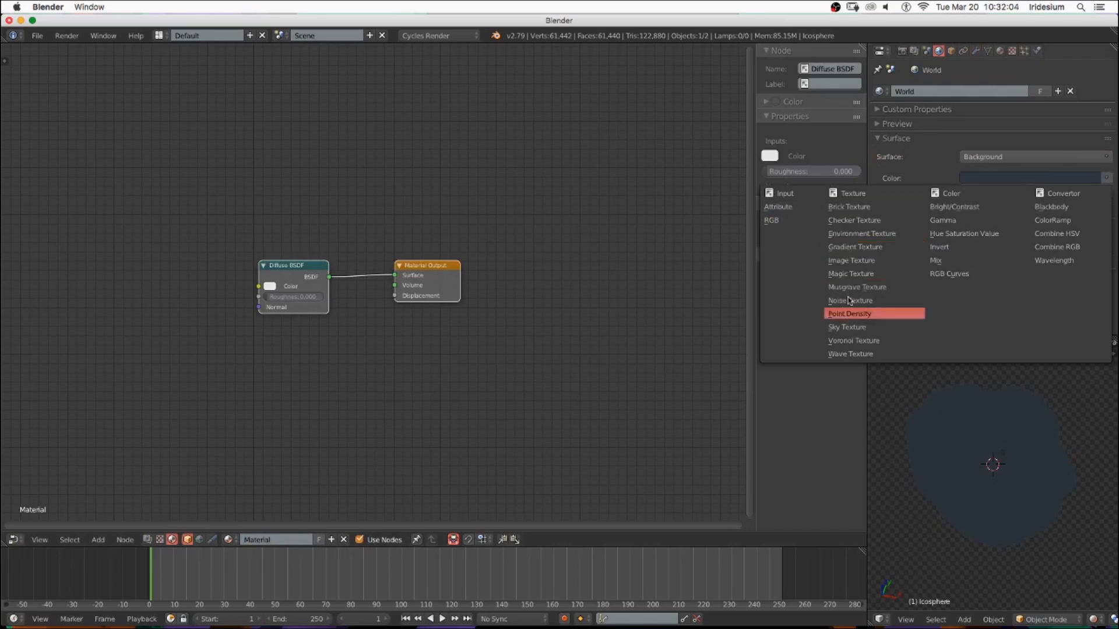
pyautogui.click(846, 328)
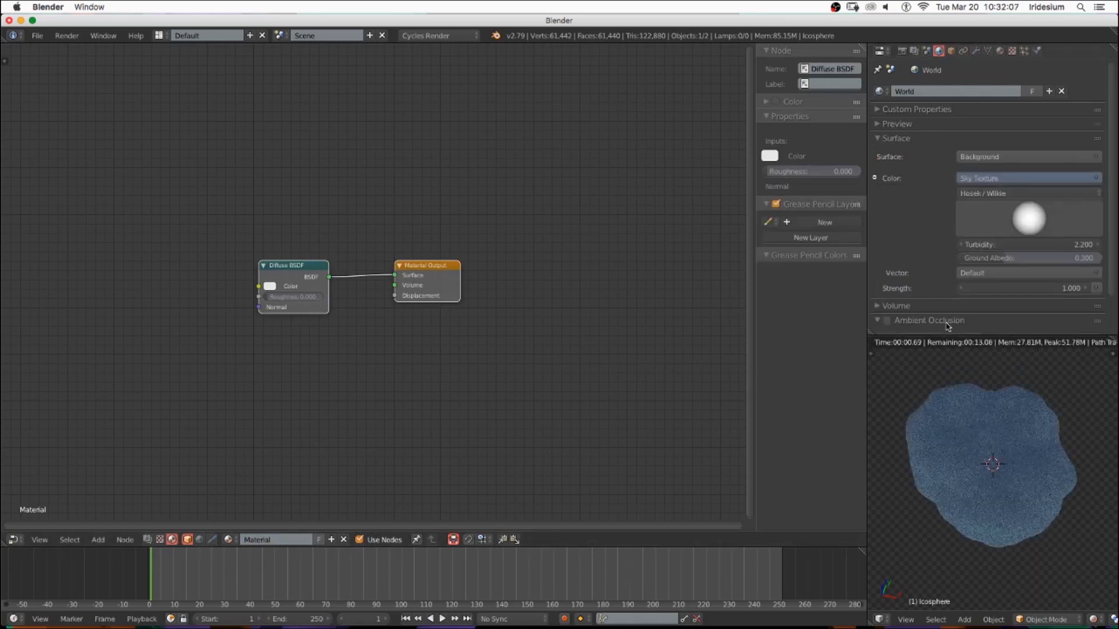
# Replace the Diffuse BSDF node with an Emission shader connected to the Material Output's Volume input
pyautogui.hscroll(-5, 294, 271)
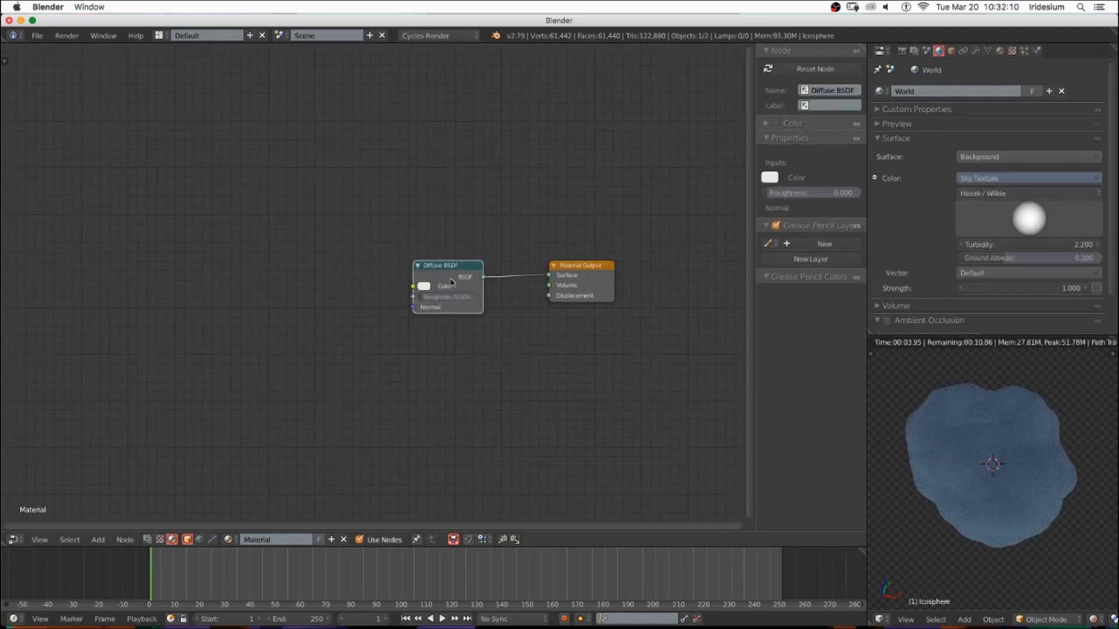
pyautogui.press('x')
pyautogui.hotkey('shift', 'a')
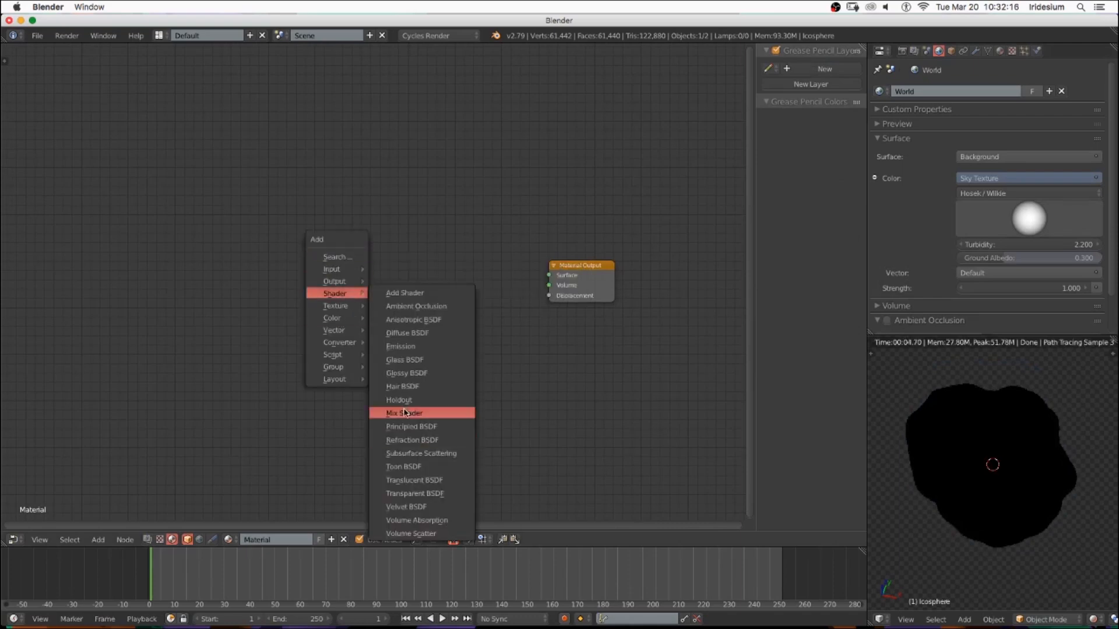
pyautogui.click(411, 347)
pyautogui.moveTo(436, 344); pyautogui.dragTo(550, 269)
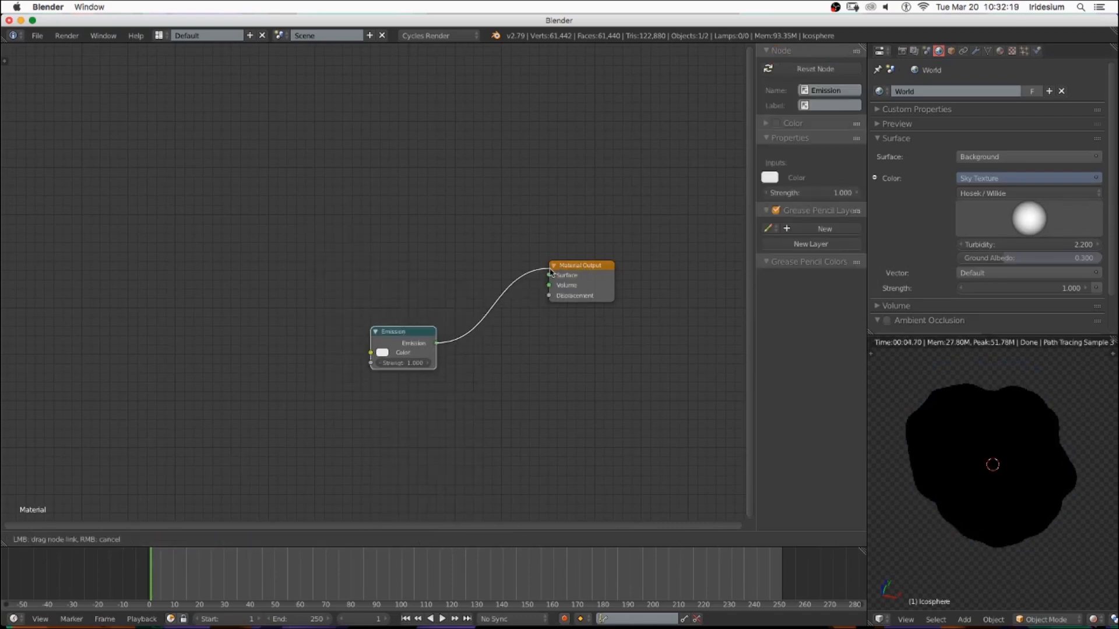
pyautogui.moveTo(550, 269); pyautogui.dragTo(549, 285)
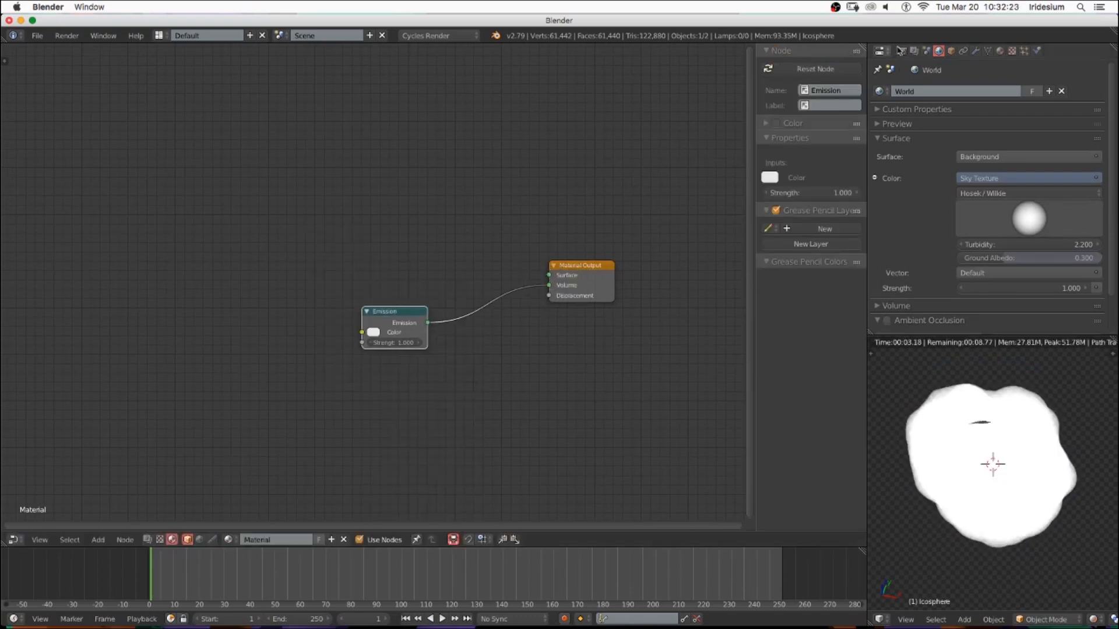
# Raise the maximum transparency in the render's Light Paths settings to 155
pyautogui.click(904, 53)
pyautogui.scroll(-8, 897, 251)
pyautogui.scroll(-2, 896, 251)
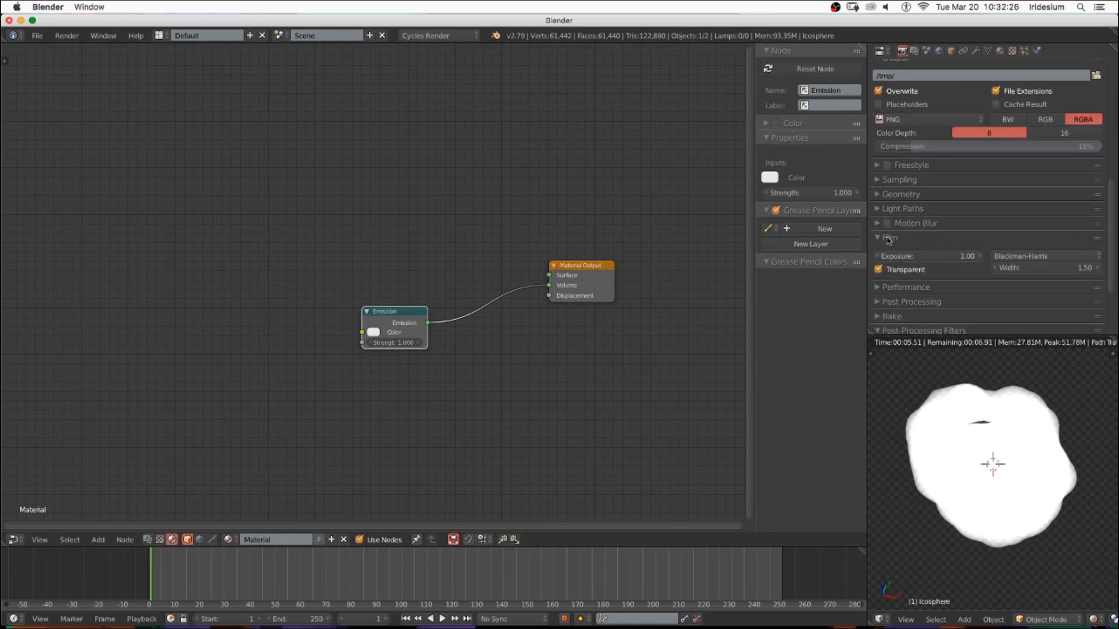
pyautogui.click(897, 195)
pyautogui.click(900, 196)
pyautogui.click(901, 209)
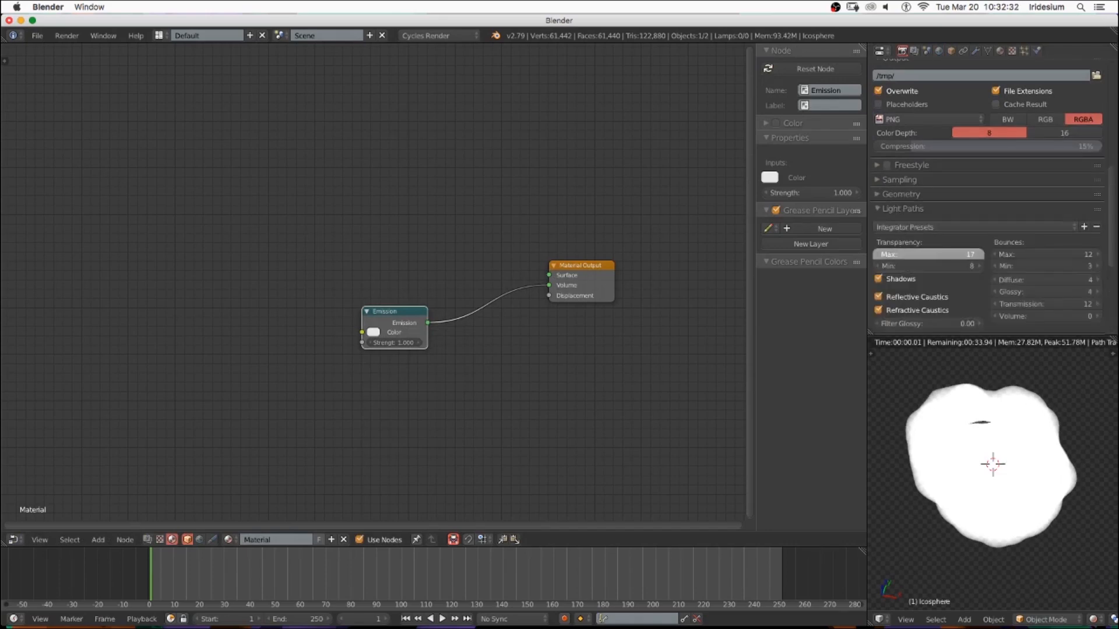
# Inspect the cloud from another angle in solid shading, then return the preview to rendered shading
pyautogui.press('z')
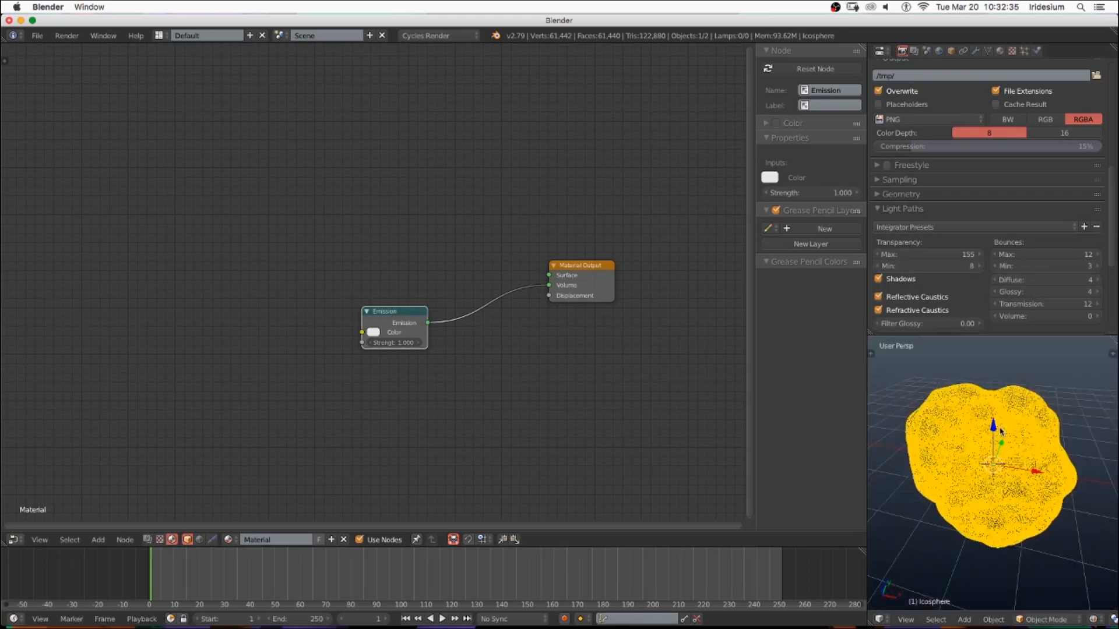
pyautogui.press('z')
pyautogui.moveTo(979, 445)
pyautogui.mouseDown(button='middle')
pyautogui.moveTo(879, 489)
pyautogui.moveTo(957, 432)
pyautogui.moveTo(1006, 373)
pyautogui.mouseUp(button='middle')
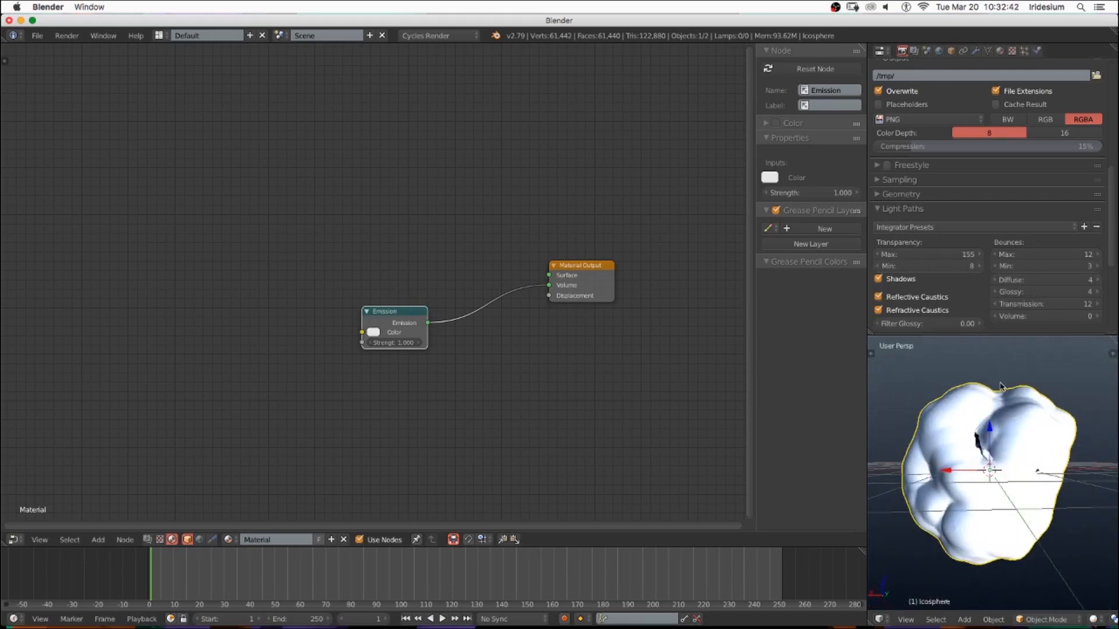
pyautogui.hotkey('shift', 'z')
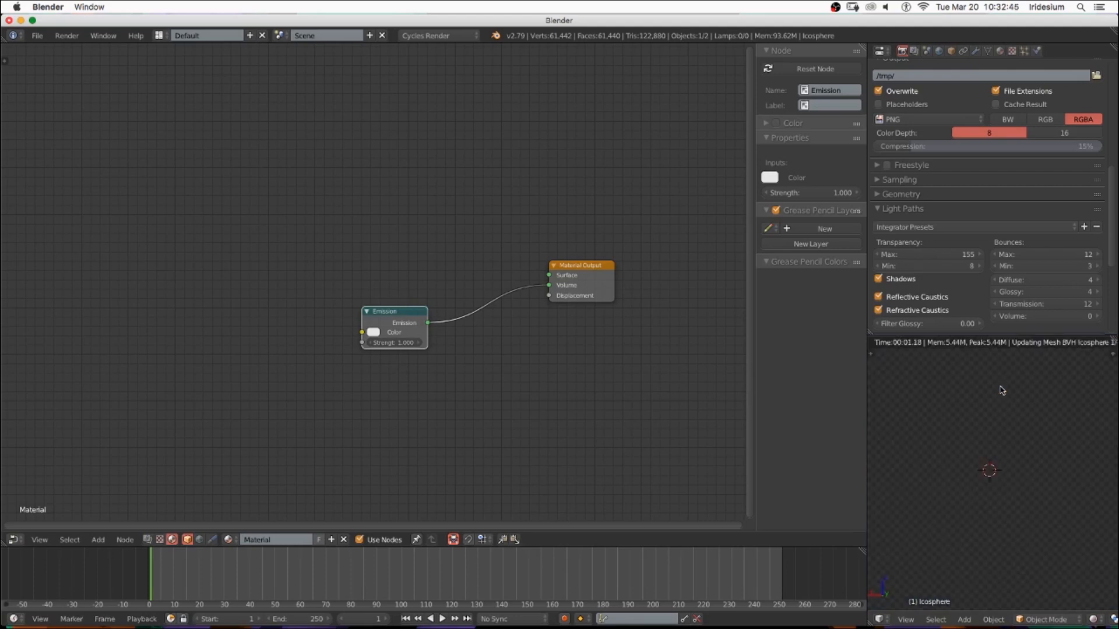
# Add a Noise Texture node and place it well ahead of the Emission node
pyautogui.hotkey('shift', 'a')
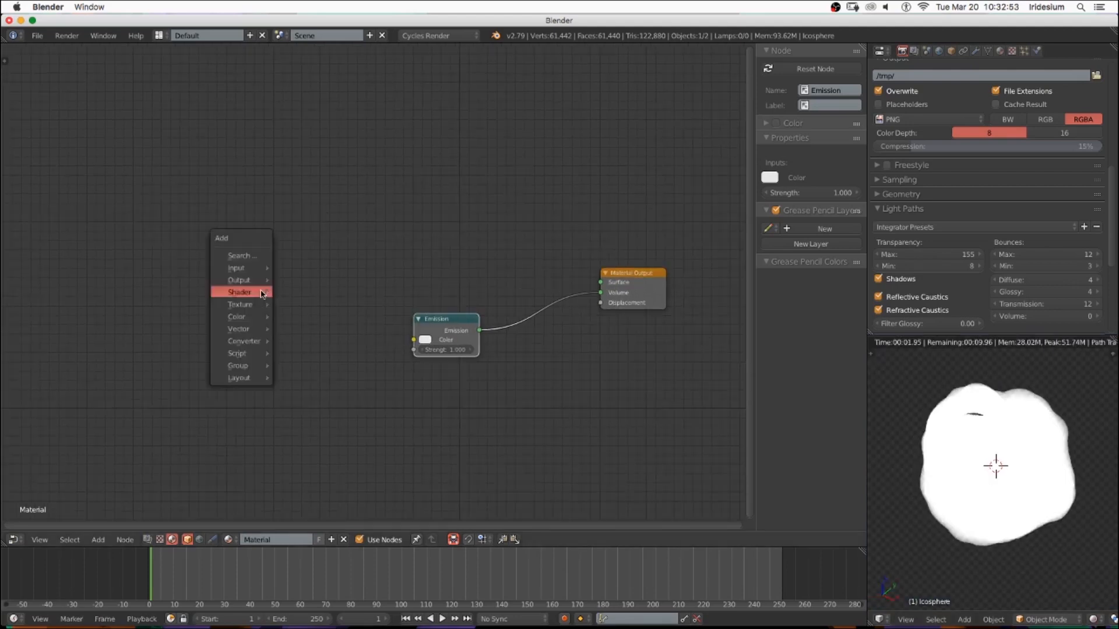
pyautogui.moveTo(253, 306)
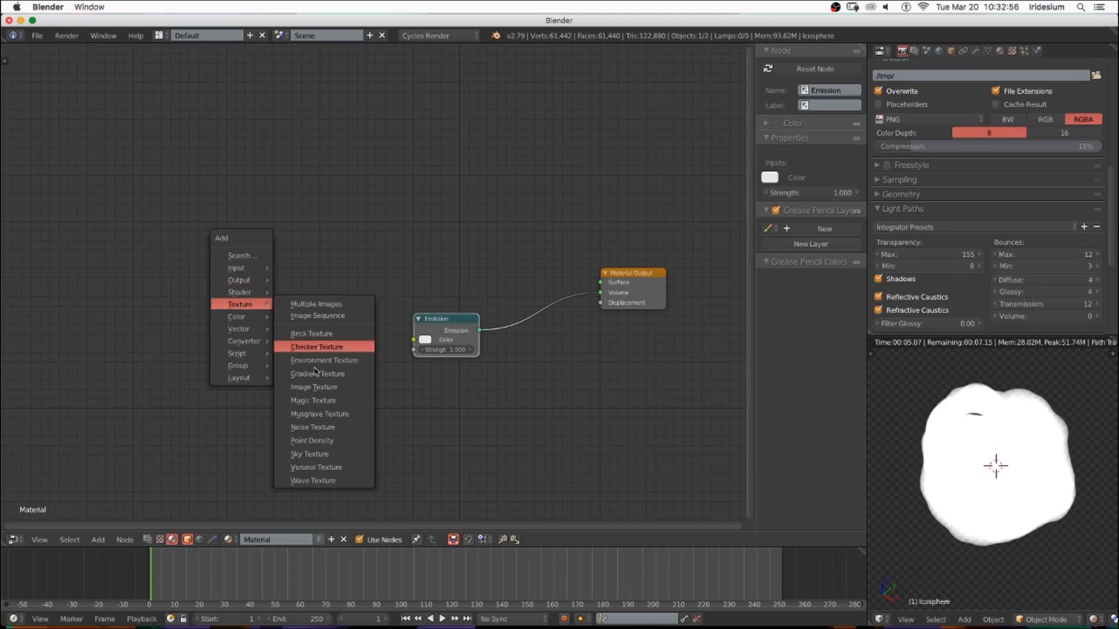
pyautogui.click(312, 427)
pyautogui.click(297, 307)
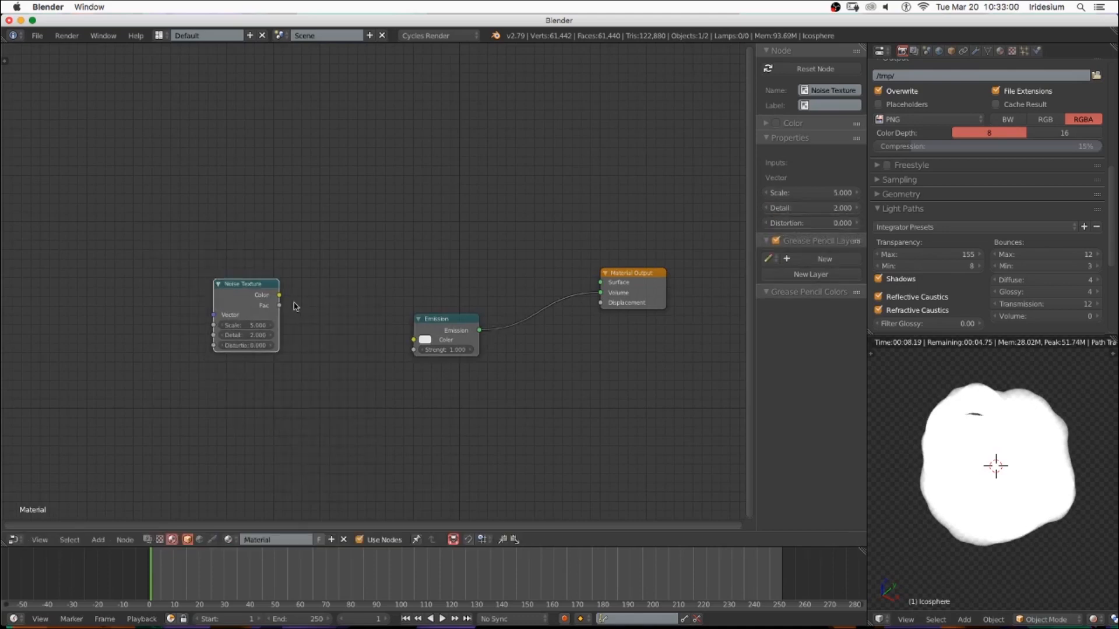
pyautogui.moveTo(247, 286); pyautogui.dragTo(157, 264)
# Add a ColorRamp node linking the Noise Texture's Color to its Fac and its Color to the Emission's Color
pyautogui.hotkey('shift', 'a')
pyautogui.moveTo(150, 300)
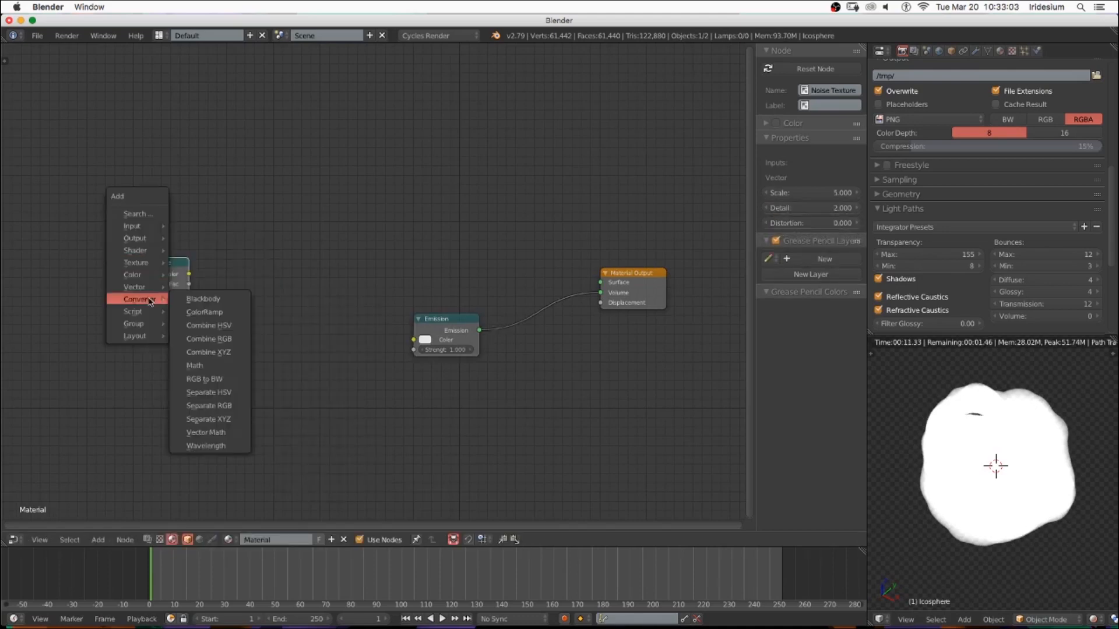
pyautogui.click(199, 314)
pyautogui.moveTo(205, 320); pyautogui.dragTo(228, 282)
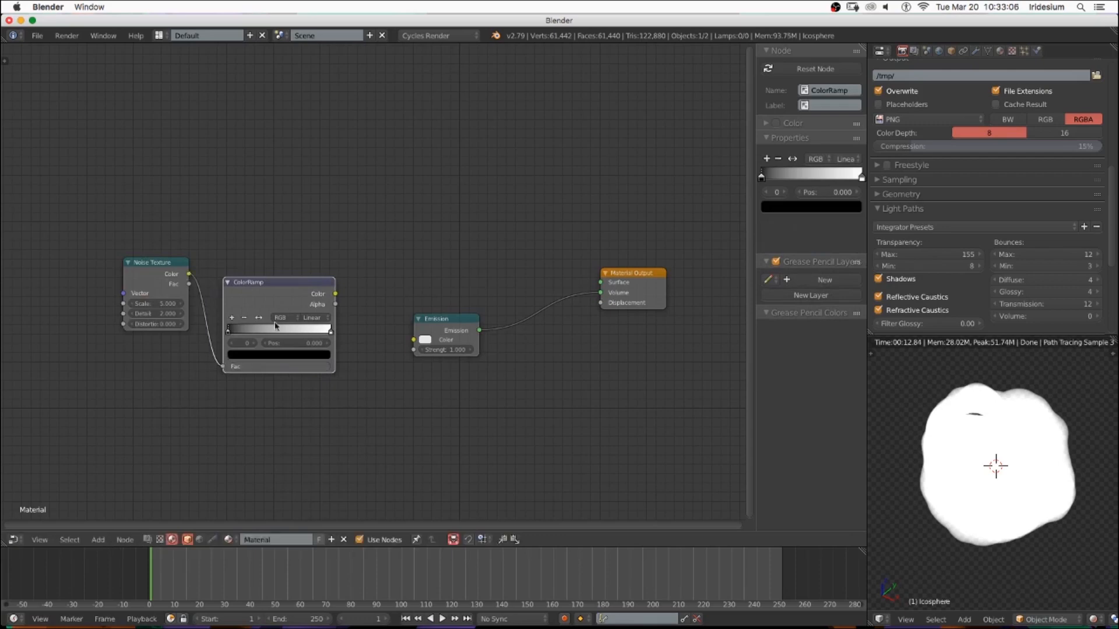
pyautogui.moveTo(228, 365); pyautogui.dragTo(224, 366)
pyautogui.moveTo(337, 293); pyautogui.dragTo(410, 343)
# Narrow the ColorRamp to a white stop between two black stops, with the first black stop at 0.502
pyautogui.moveTo(367, 356); pyautogui.dragTo(496, 360, button='middle')
pyautogui.scroll(5, 371, 353)
pyautogui.moveTo(431, 334); pyautogui.dragTo(495, 335)
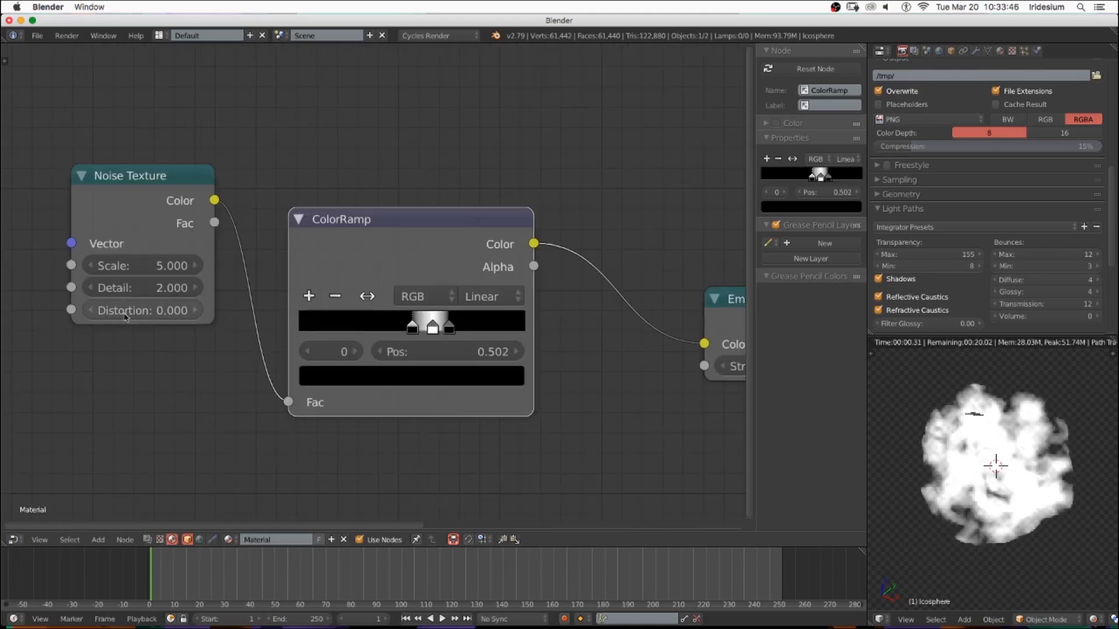
# Try a Noise Texture distortion of 2, then set it to 3
pyautogui.click(124, 313)
pyautogui.write('2')
pyautogui.press('Return')
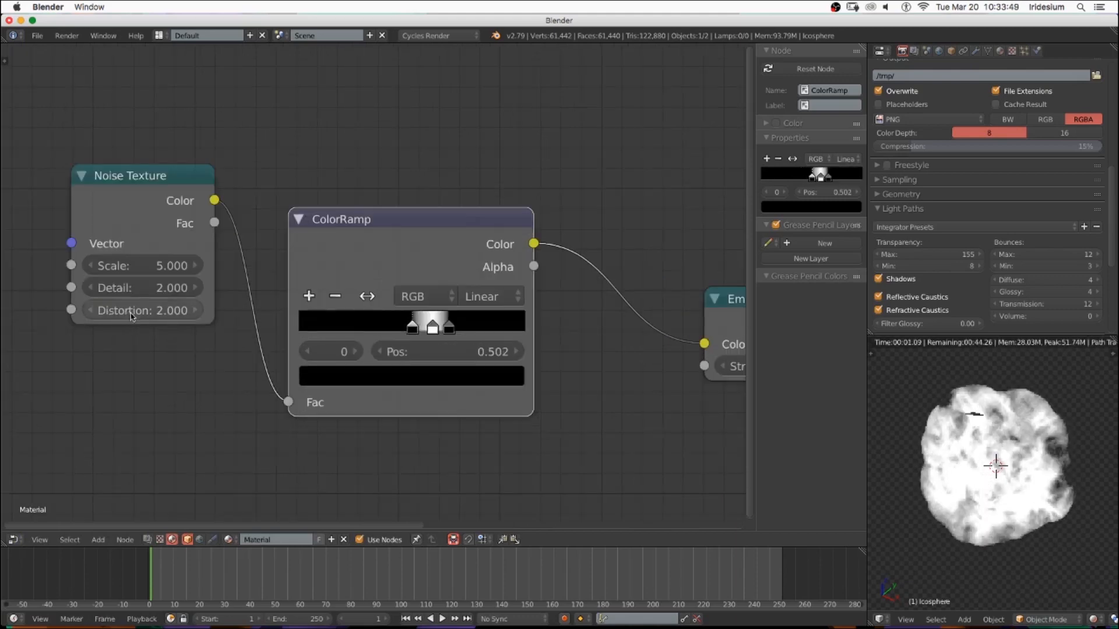
pyautogui.click(144, 315)
pyautogui.write('3')
pyautogui.press('Return')
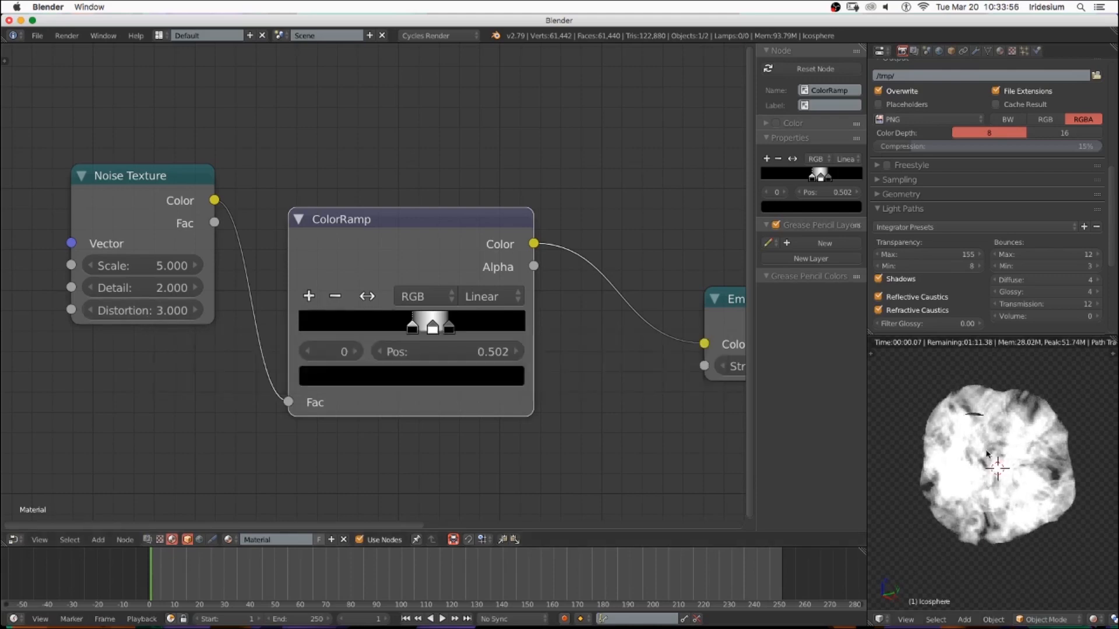
# Add a ColorRamp stop and colour the inner stops orange and pale yellow-orange, with the pale one at 0.592
pyautogui.moveTo(577, 328); pyautogui.dragTo(464, 322, button='middle')
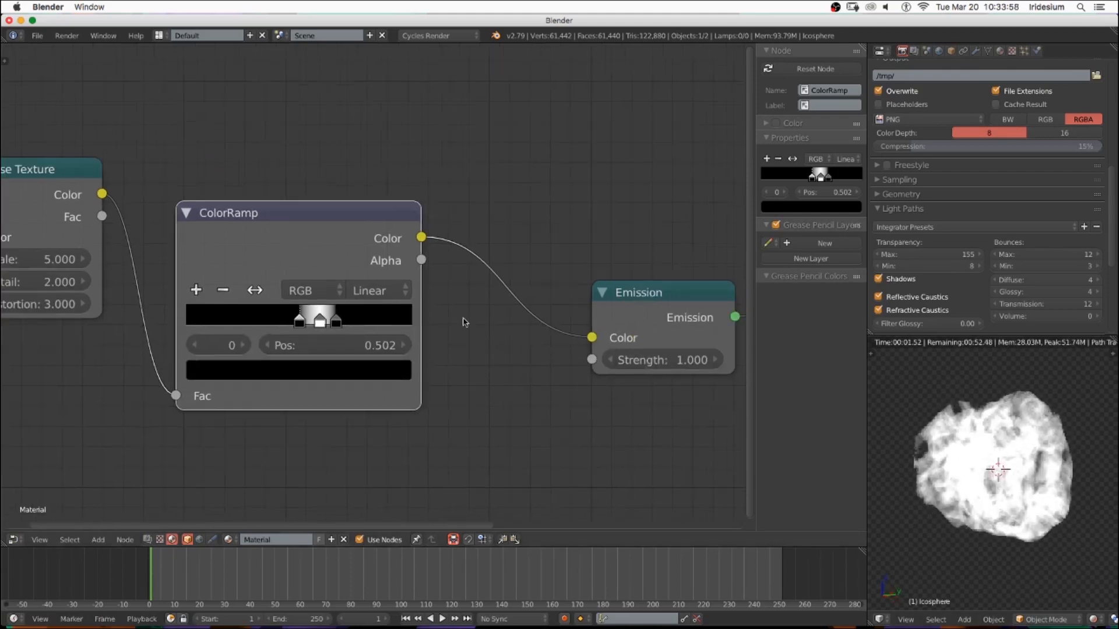
pyautogui.click(196, 292)
pyautogui.scroll(4, 318, 311)
pyautogui.click(313, 394)
pyautogui.scroll(-4, 408, 308)
pyautogui.click(296, 370)
pyautogui.moveTo(295, 151); pyautogui.dragTo(276, 222)
pyautogui.moveTo(386, 113); pyautogui.dragTo(386, 74)
pyautogui.moveTo(275, 223); pyautogui.dragTo(278, 213)
pyautogui.click(347, 374)
pyautogui.click(270, 183)
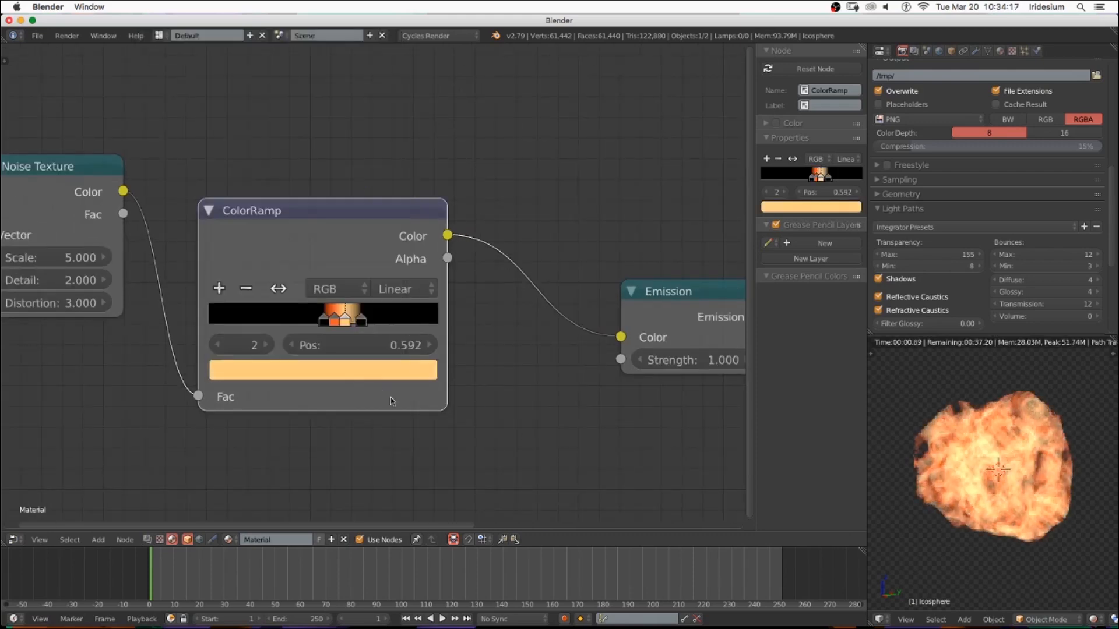
# Refine the ColorRamp with a deeper orange stop near position 0.54 and return the preview to rendered shading
pyautogui.moveTo(330, 313); pyautogui.dragTo(340, 315)
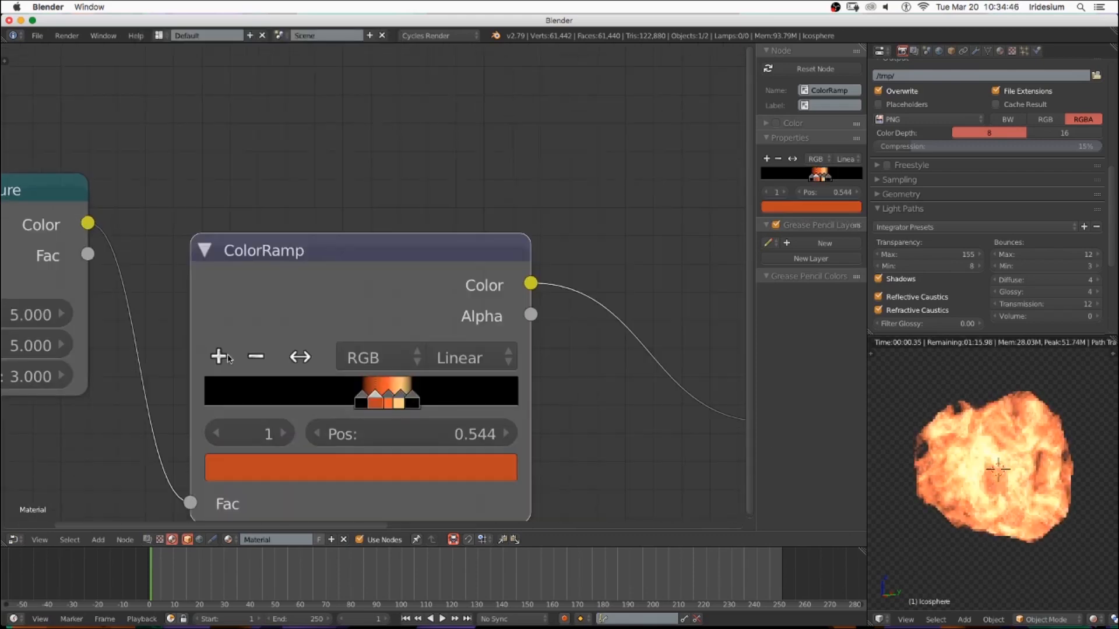
pyautogui.click(345, 467)
pyautogui.click(319, 254)
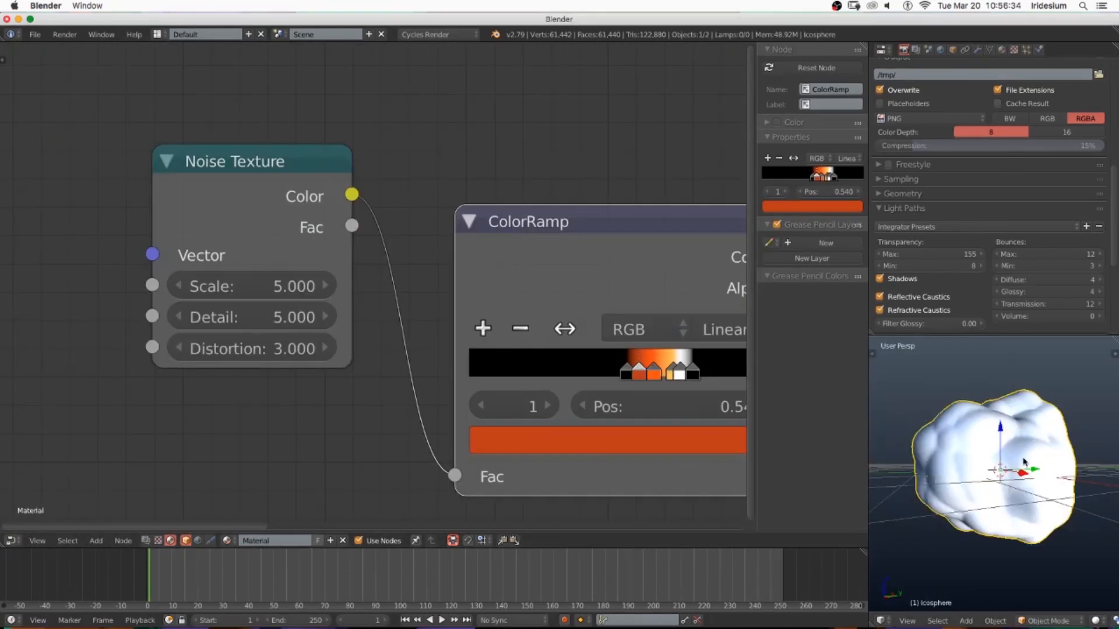
pyautogui.hotkey('shift', 'z')
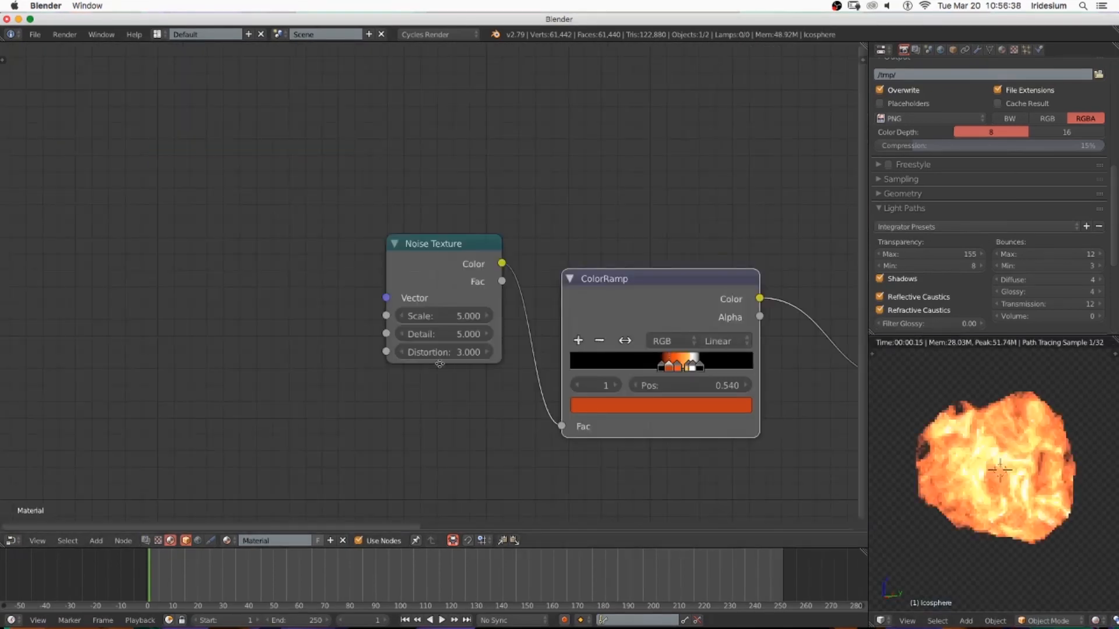
# Set the fire Noise Texture's detail to 6 and its scale to 7
pyautogui.moveTo(723, 345); pyautogui.dragTo(373, 349, button='middle')
pyautogui.scroll(-3, 372, 341)
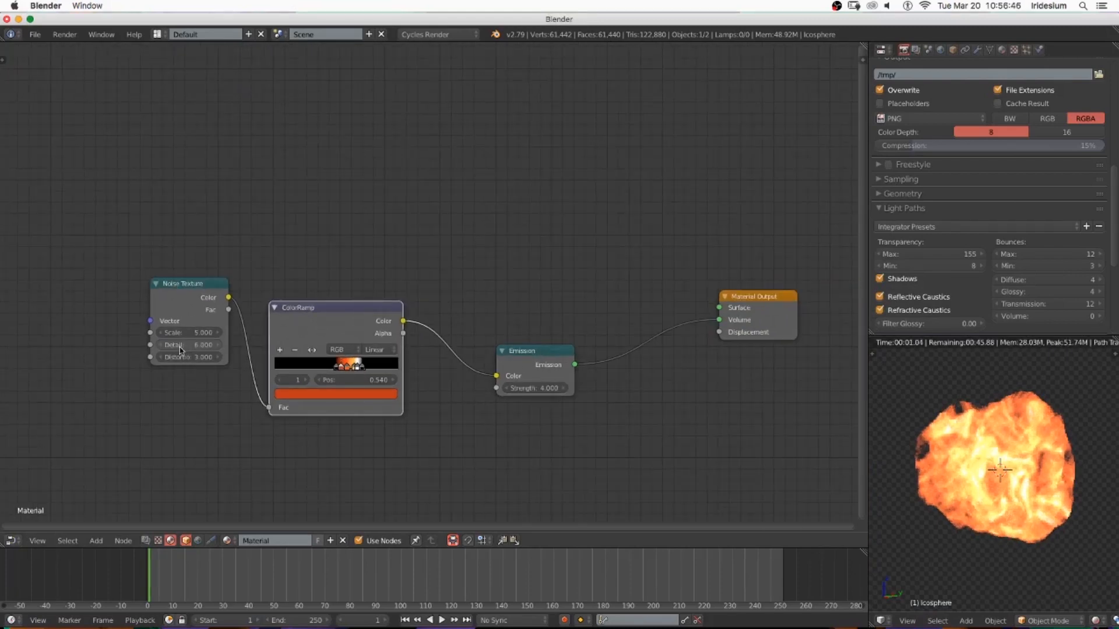
pyautogui.scroll(3, 180, 350)
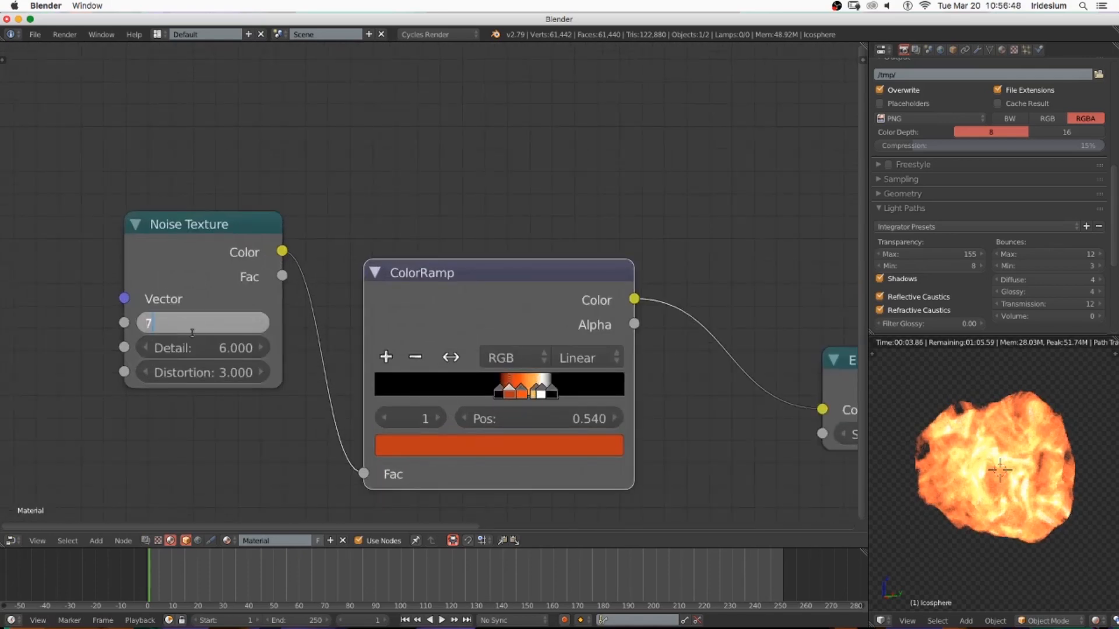
pyautogui.press('Return')
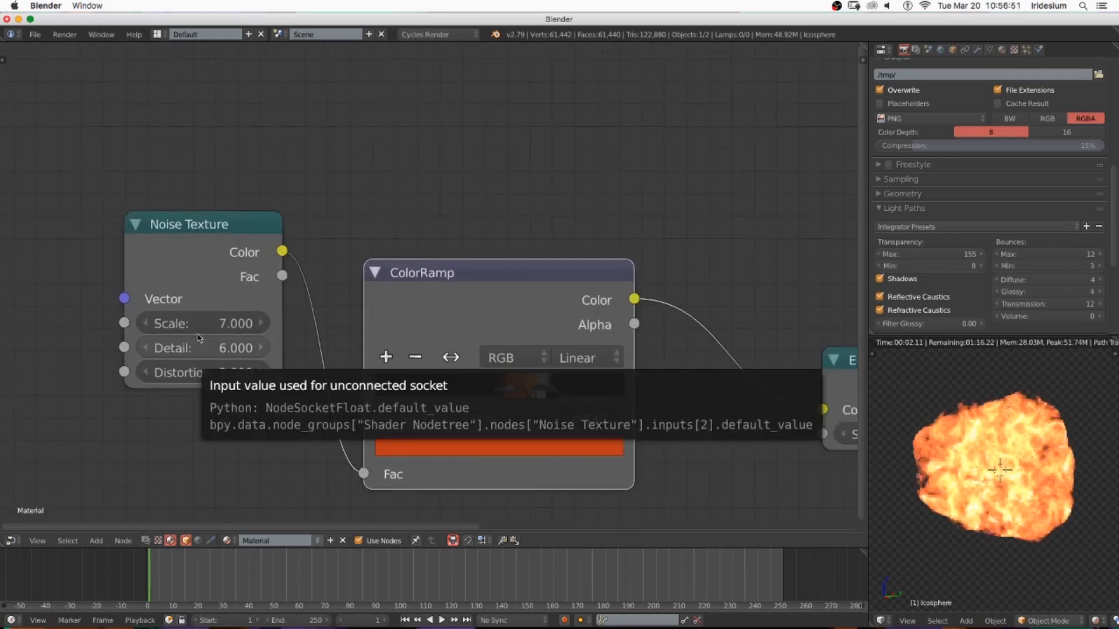
# Add a Mix Shader and connect its output to the Material Output's Surface socket
pyautogui.scroll(-6, 198, 339)
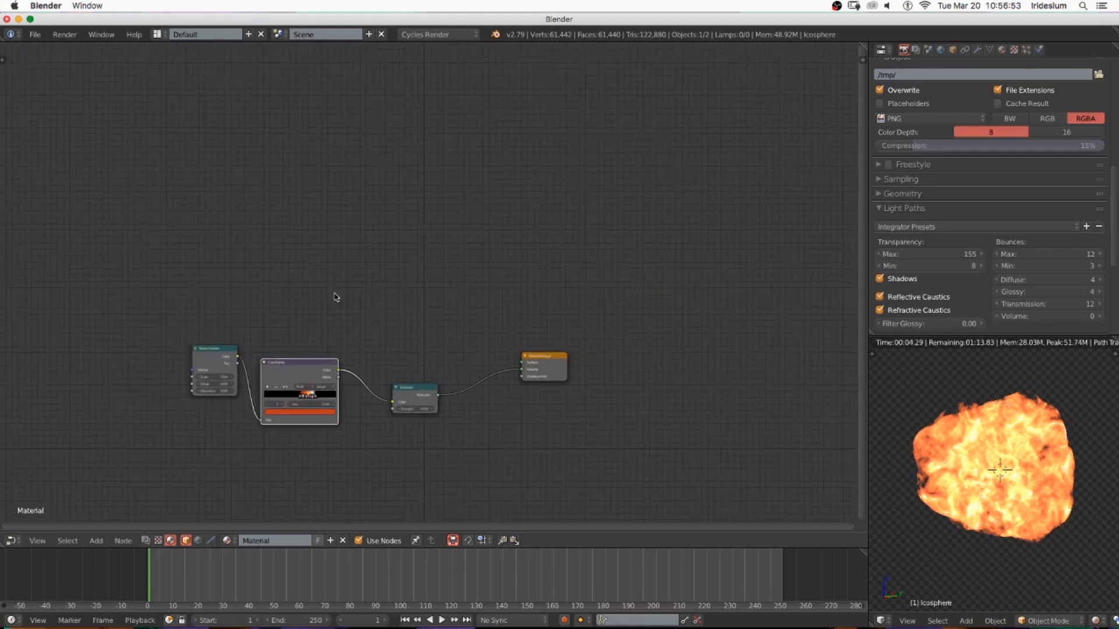
pyautogui.scroll(2, 337, 297)
pyautogui.hotkey('shift', 'a')
pyautogui.moveTo(309, 183)
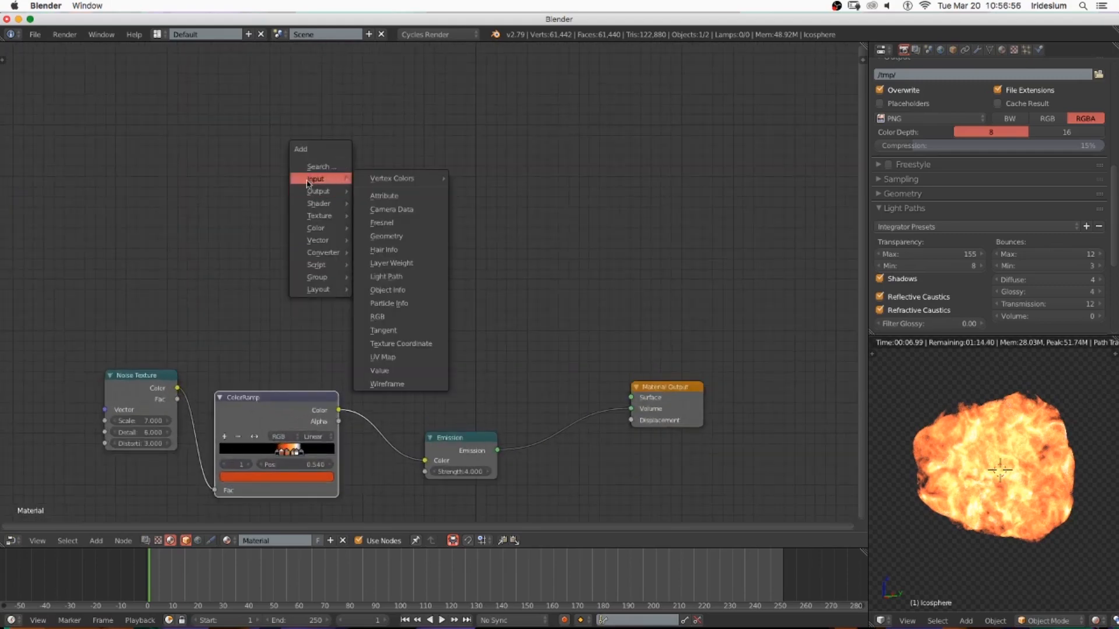
pyautogui.moveTo(319, 206)
pyautogui.click(411, 320)
pyautogui.click(490, 320)
pyautogui.moveTo(560, 336); pyautogui.dragTo(609, 391)
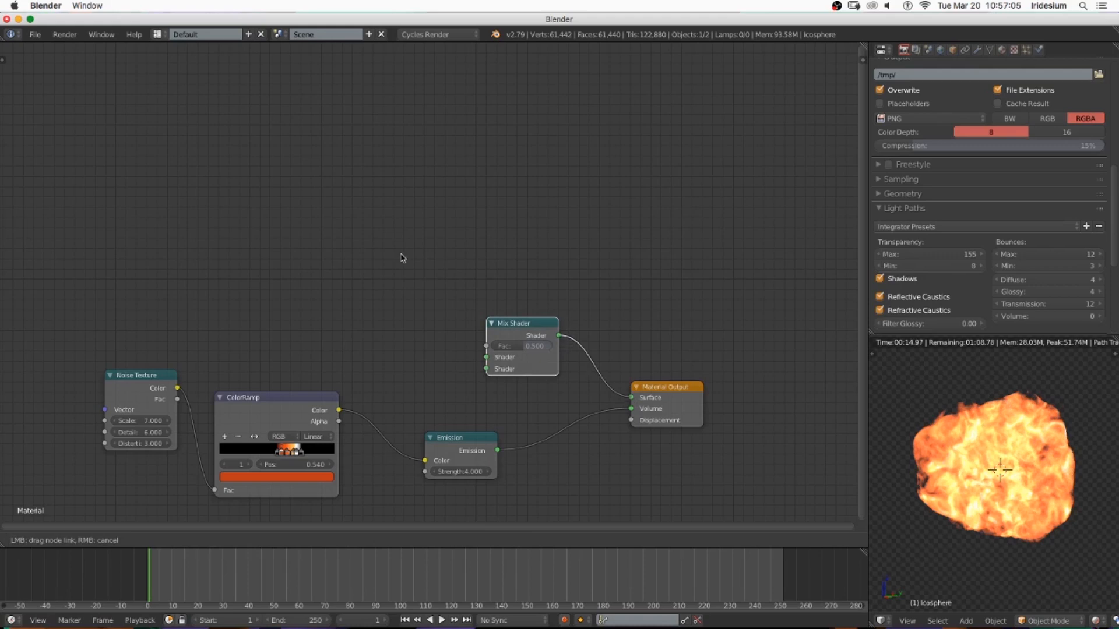
# Feed the Mix Shader with new Diffuse and Transparent BSDF nodes, and return the preview to rendered shading
pyautogui.hotkey('shift', 'a')
pyautogui.moveTo(402, 255)
pyautogui.click(461, 452)
pyautogui.click(349, 364)
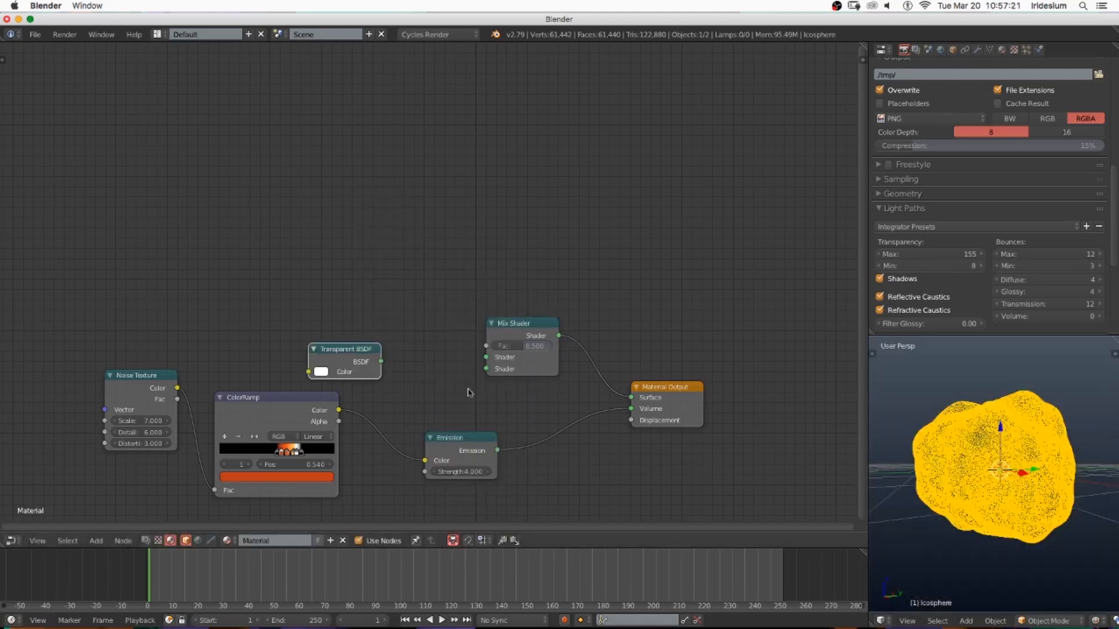
pyautogui.hotkey('shift', 'a')
pyautogui.moveTo(371, 253)
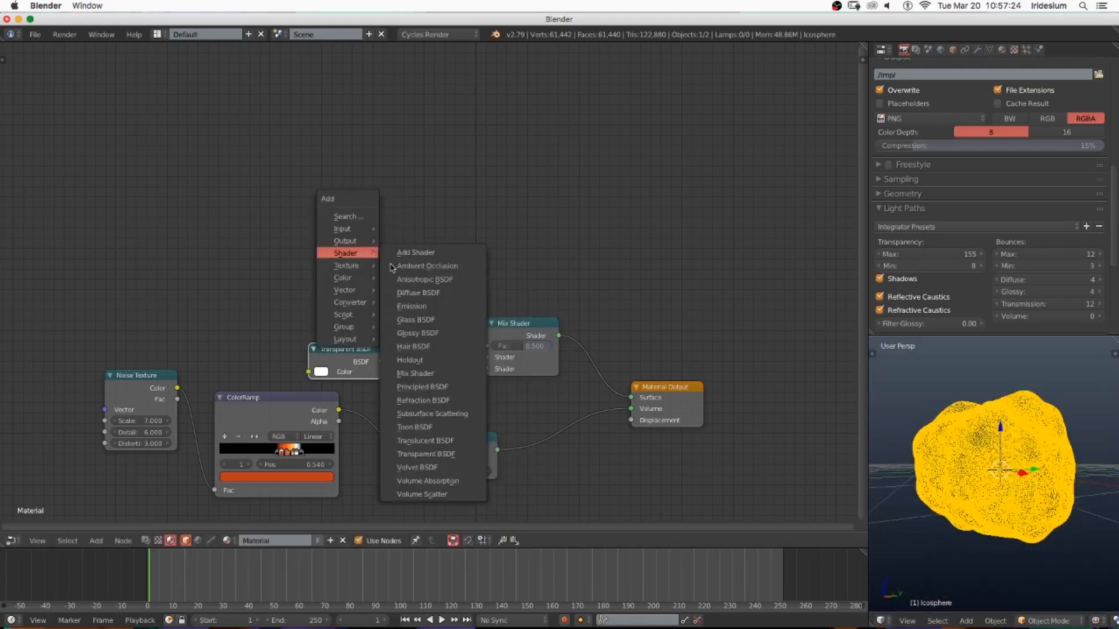
pyautogui.click(412, 293)
pyautogui.click(411, 258)
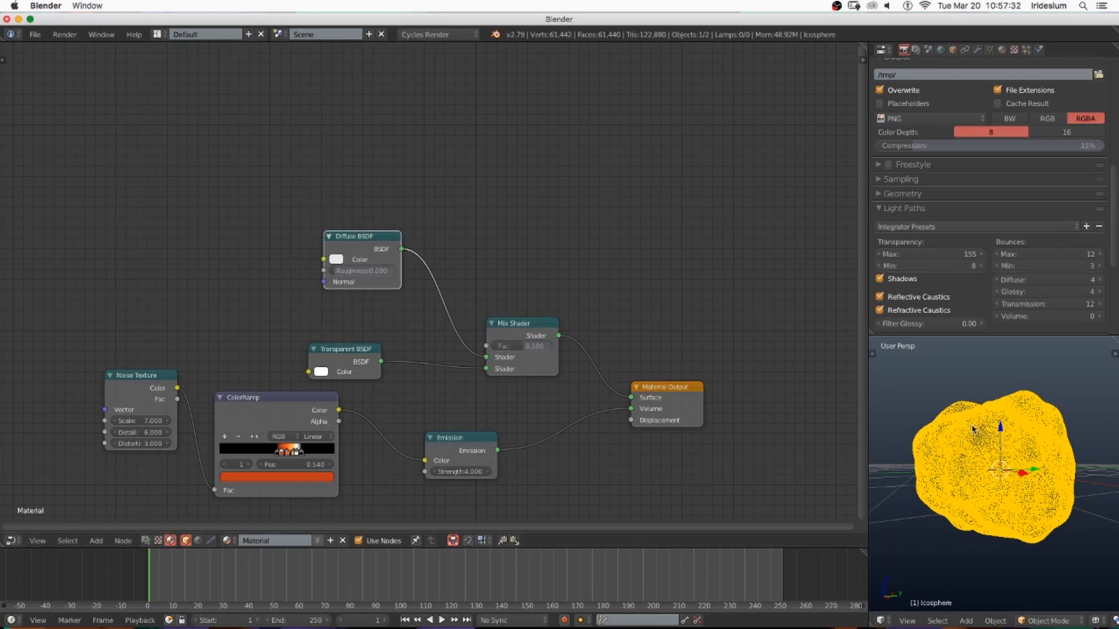
pyautogui.hotkey('shift', 'z')
# Add a second Noise Texture and connect its Color output to the Mix Shader's factor
pyautogui.scroll(-2, 334, 292)
pyautogui.moveTo(224, 236); pyautogui.dragTo(457, 278, button='middle')
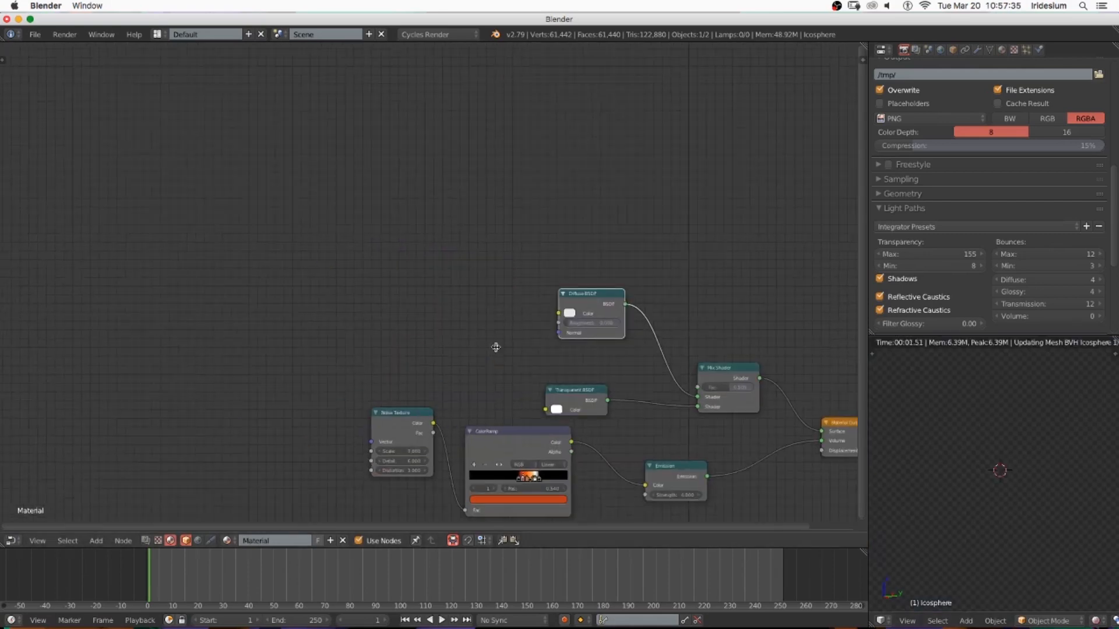
pyautogui.hotkey('shift', 'a')
pyautogui.moveTo(456, 278)
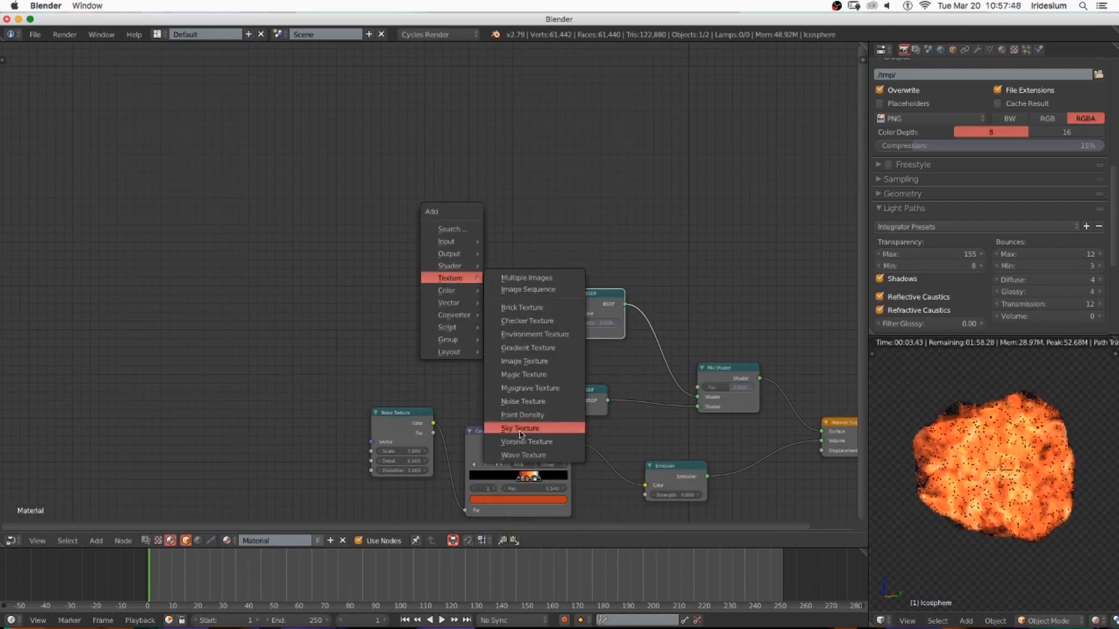
pyautogui.click(523, 402)
pyautogui.click(449, 270)
pyautogui.scroll(2, 450, 270)
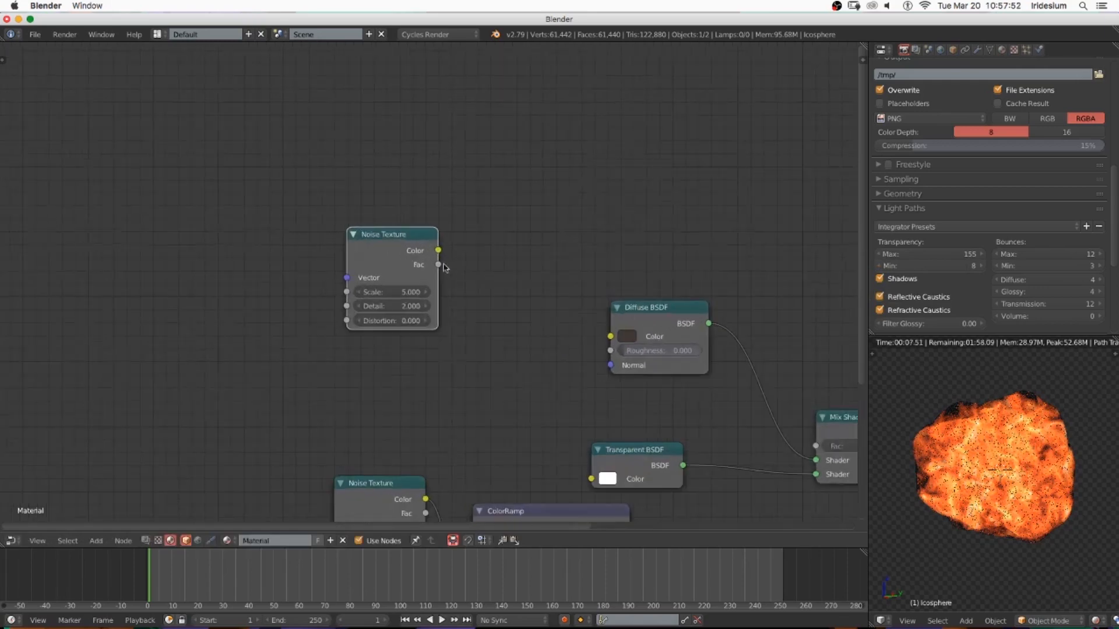
pyautogui.moveTo(438, 250); pyautogui.dragTo(827, 446)
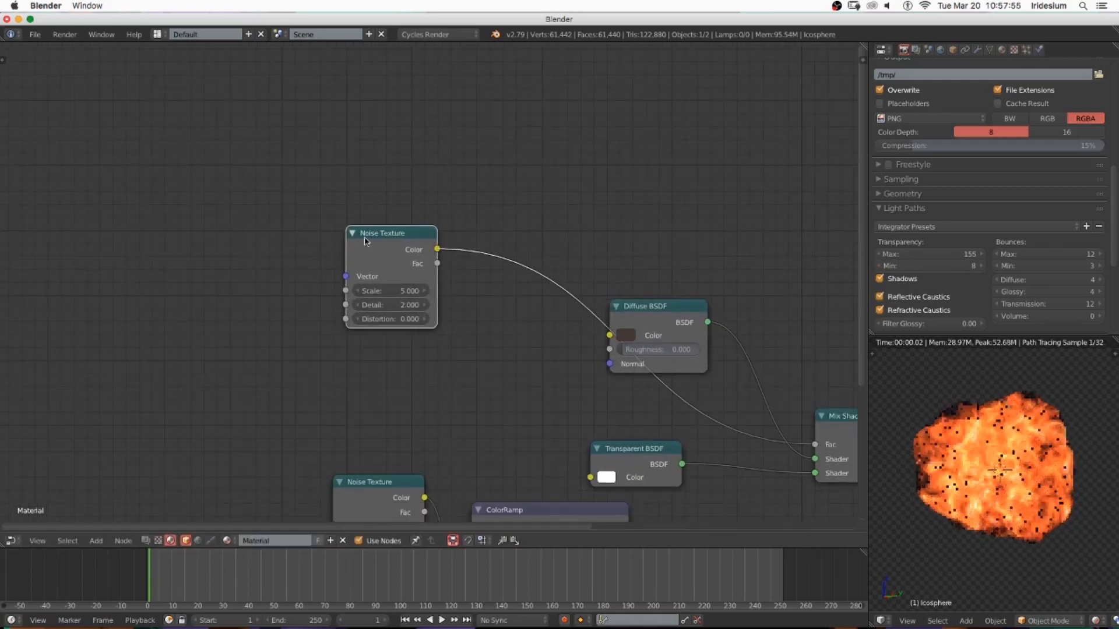
# Insert a ColorRamp between the new Noise Texture and the Mix Shader factor, with the white stop at 0.601
pyautogui.hotkey('shift', 'a')
pyautogui.moveTo(367, 279)
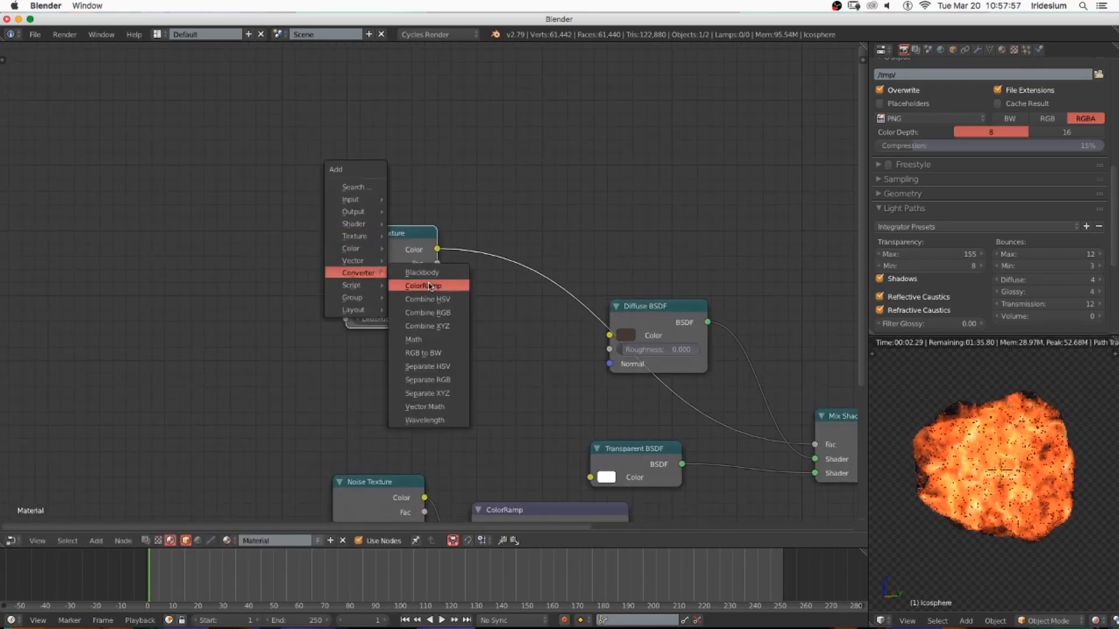
pyautogui.click(428, 284)
pyautogui.click(397, 238)
pyautogui.moveTo(382, 252); pyautogui.dragTo(209, 231)
pyautogui.moveTo(499, 240); pyautogui.dragTo(334, 233)
pyautogui.moveTo(402, 305)
pyautogui.mouseDown()
pyautogui.moveTo(462, 298)
pyautogui.moveTo(407, 301)
pyautogui.mouseUp()
# Set the new Noise Texture's detail to 6 and its distortion to 1
pyautogui.scroll(3, 195, 284)
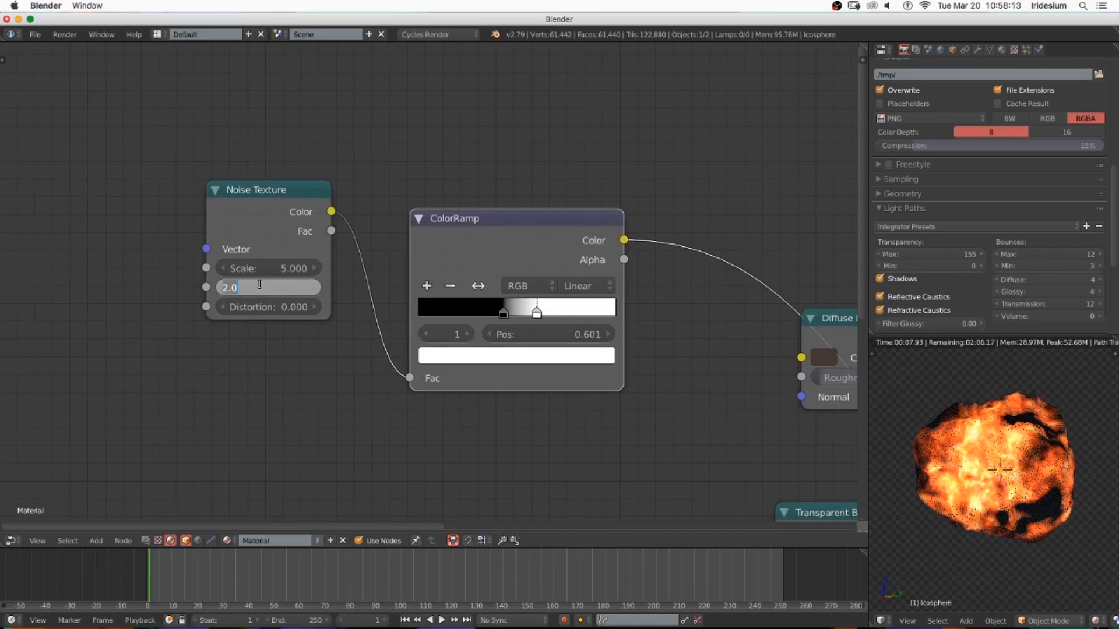
pyautogui.doubleClick(260, 307)
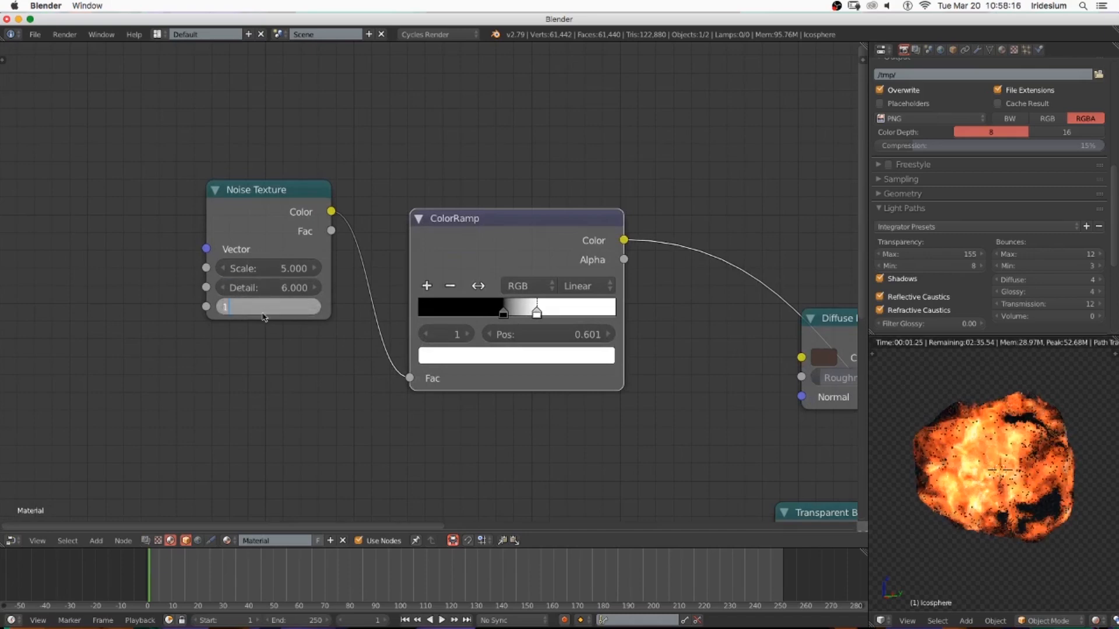
pyautogui.press('Return')
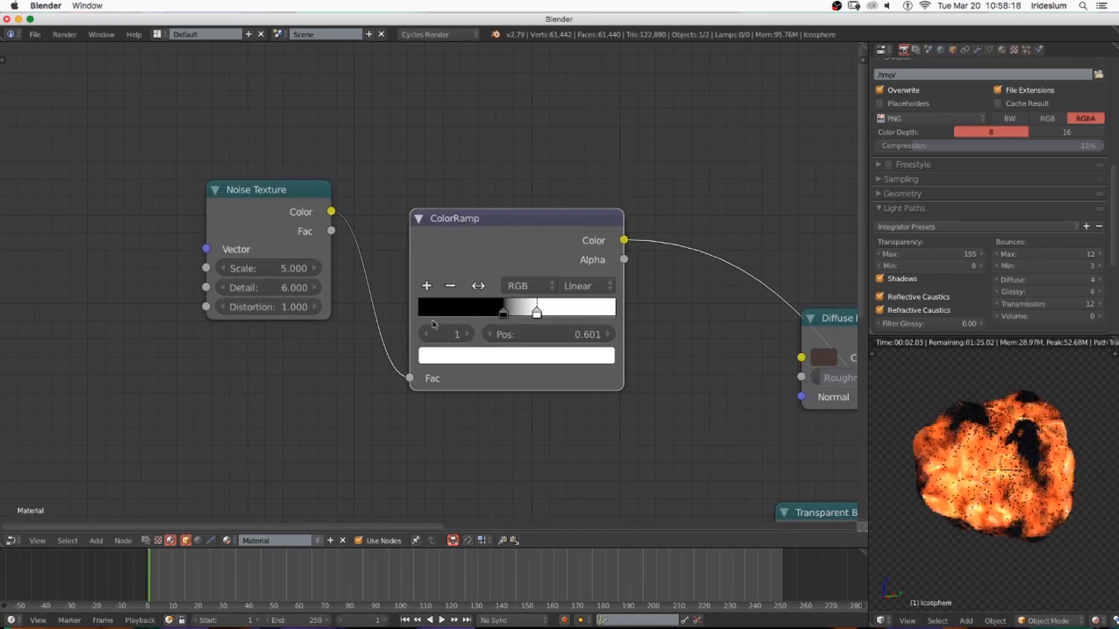
# Tighten the mask ColorRamp's black-to-white transition, with the black stop at 0.433
pyautogui.scroll(-2, 441, 321)
pyautogui.moveTo(441, 321); pyautogui.dragTo(613, 274, button='middle')
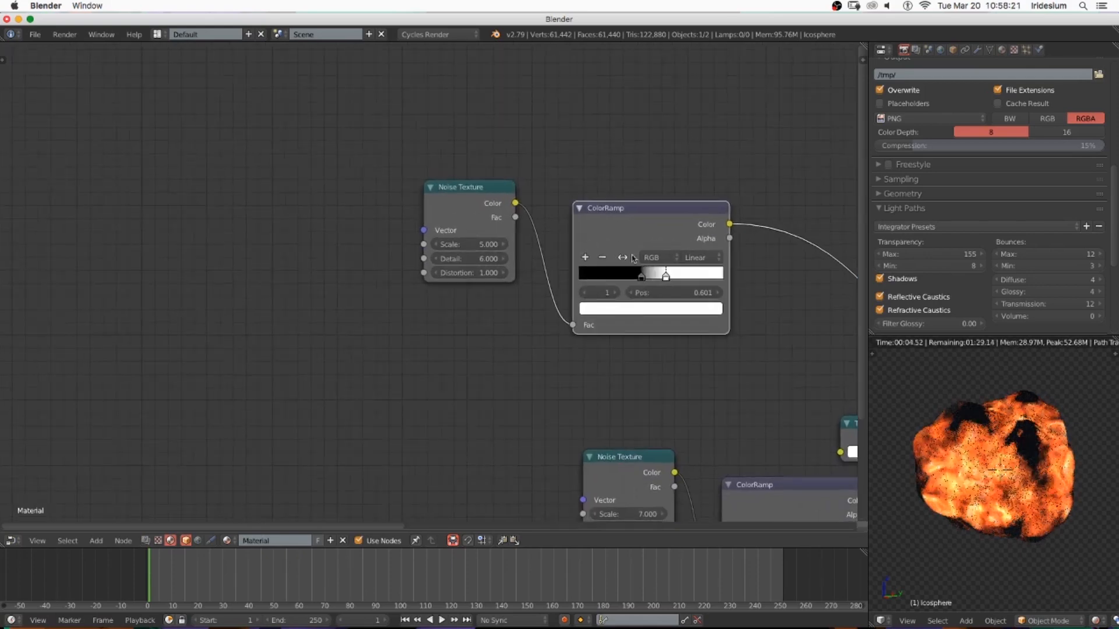
pyautogui.click(646, 279)
pyautogui.moveTo(654, 278); pyautogui.dragTo(667, 277)
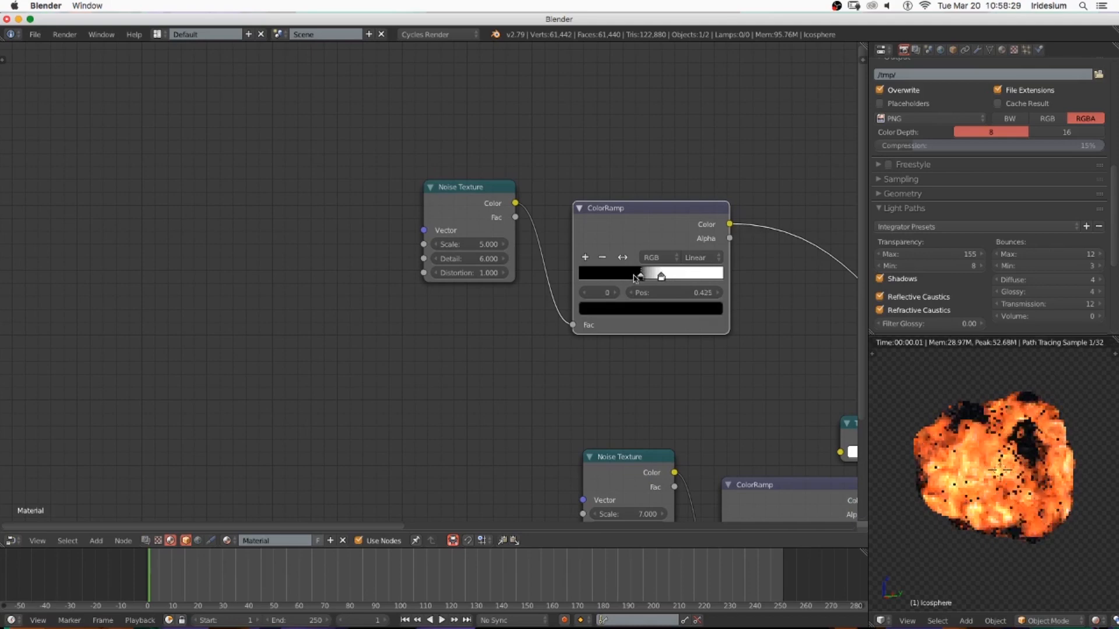
# Duplicate the mask Noise Texture and ColorRamp as a linked pair with noise scale 15, and preview the copied ramp's output
pyautogui.hotkey('shift', 'd')
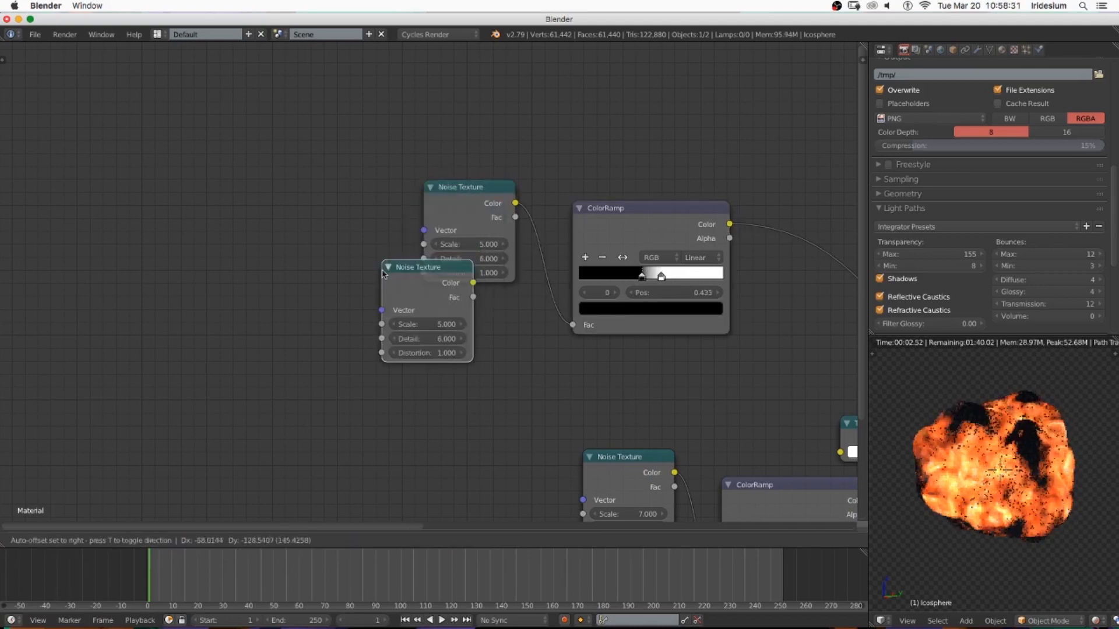
pyautogui.hotkey('shift', 'd')
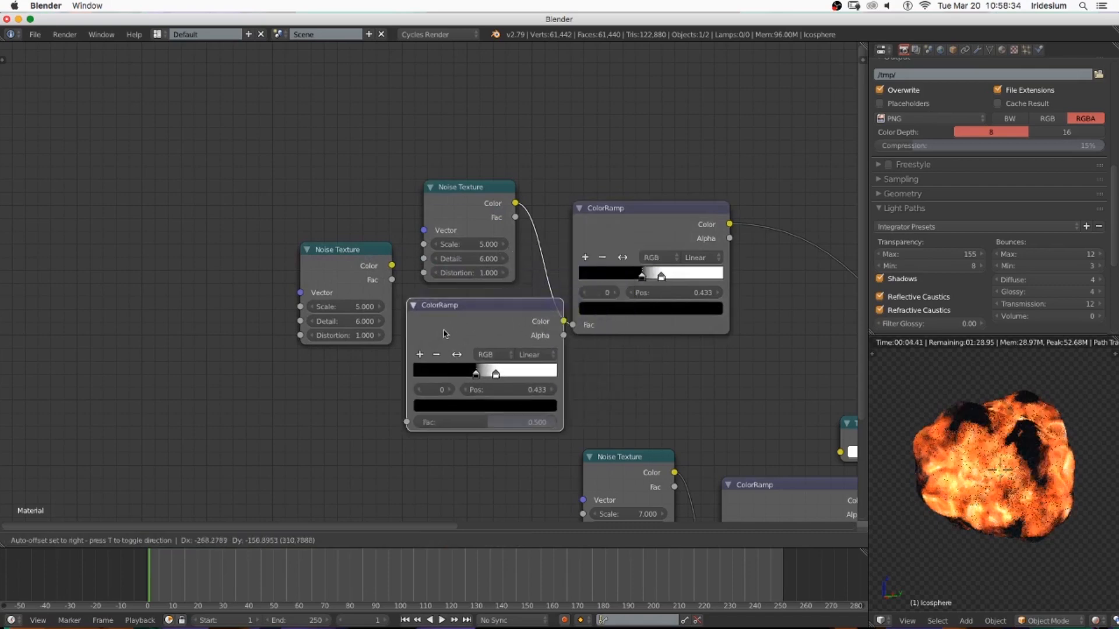
pyautogui.click(434, 324)
pyautogui.moveTo(393, 267); pyautogui.dragTo(404, 440)
pyautogui.moveTo(348, 264); pyautogui.dragTo(261, 274)
pyautogui.keyDown('ctrl'); pyautogui.keyDown('shift'); pyautogui.click(481, 341); pyautogui.keyUp('shift'); pyautogui.keyUp('ctrl')
pyautogui.scroll(3, 390, 318)
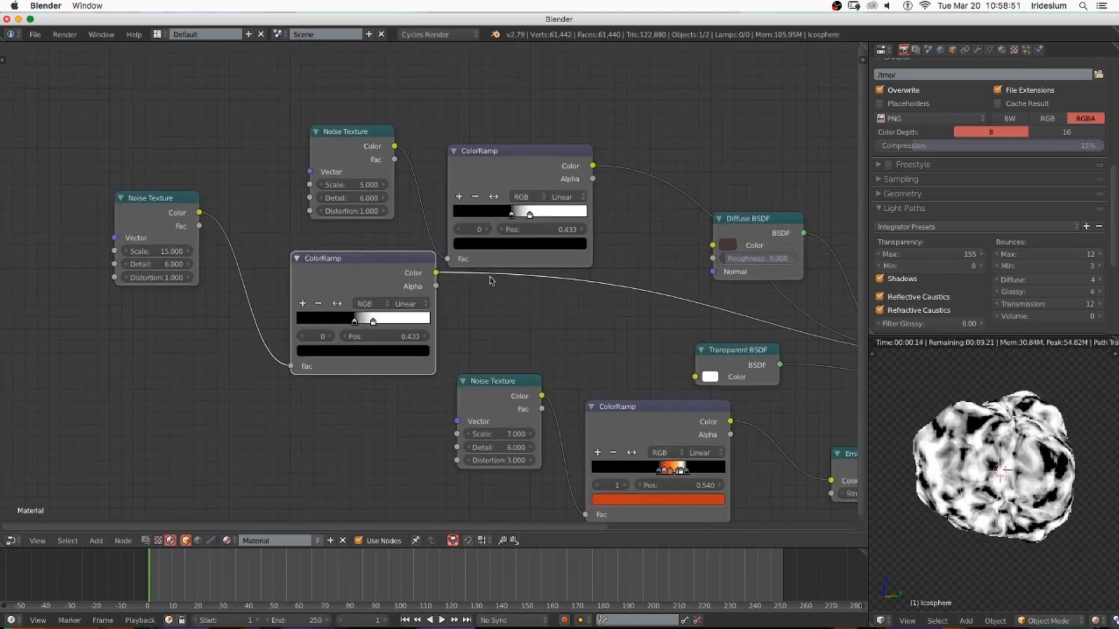
# Combine both mask ColorRamps in a MixRGB node set to Multiply at factor 1, and set the second noise to scale 10 and distortion 3
pyautogui.hotkey('shift', 'a')
pyautogui.moveTo(493, 253)
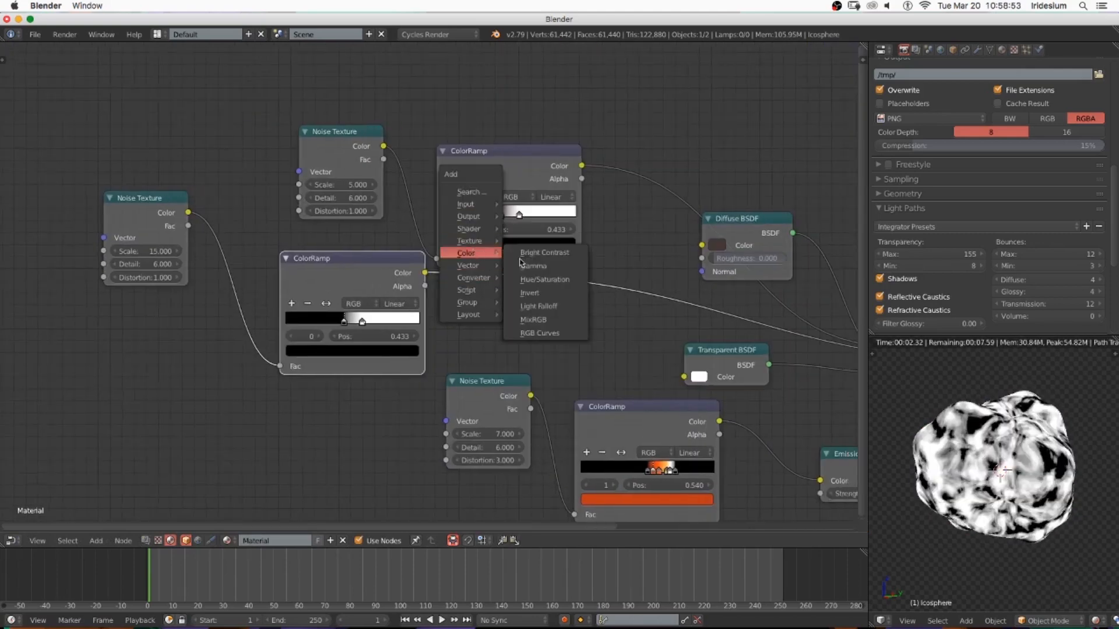
pyautogui.click(537, 325)
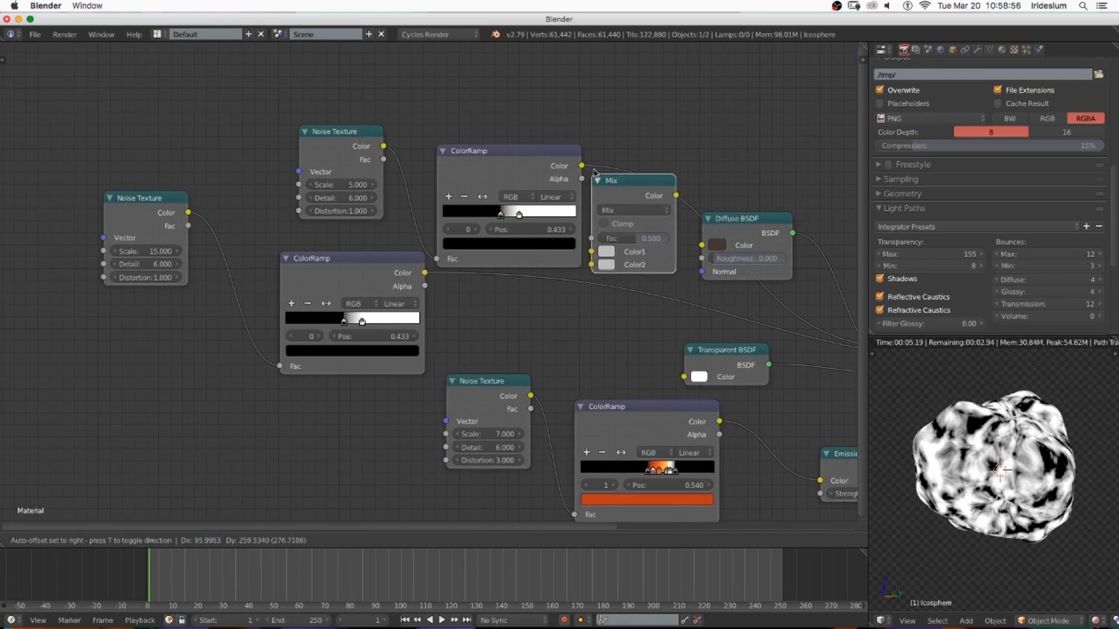
pyautogui.click(681, 211)
pyautogui.moveTo(668, 179); pyautogui.dragTo(649, 182)
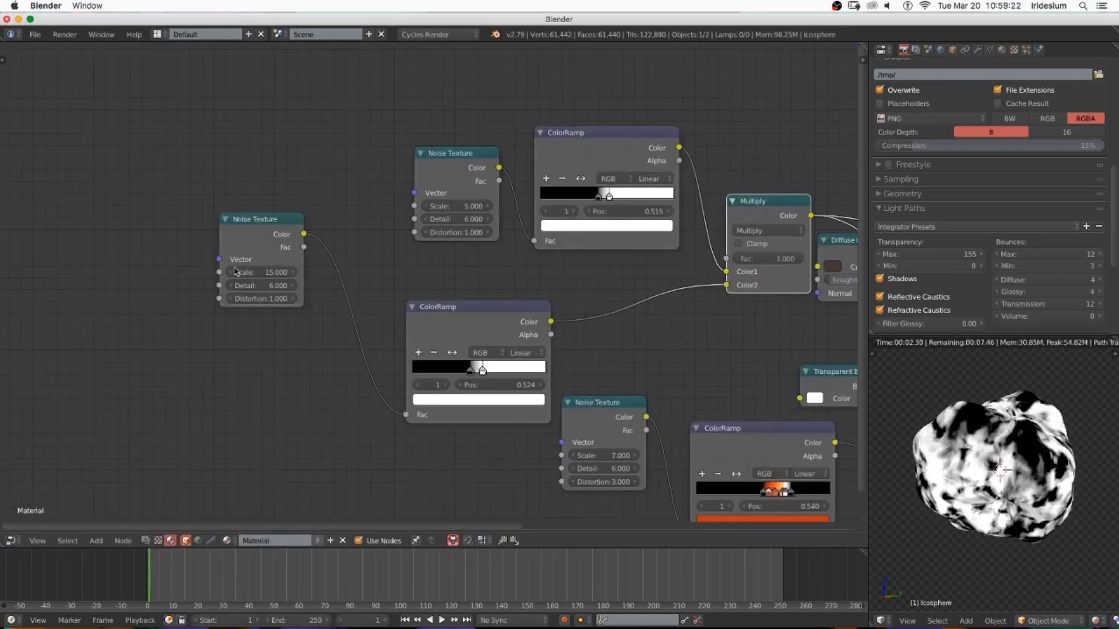
pyautogui.click(253, 299)
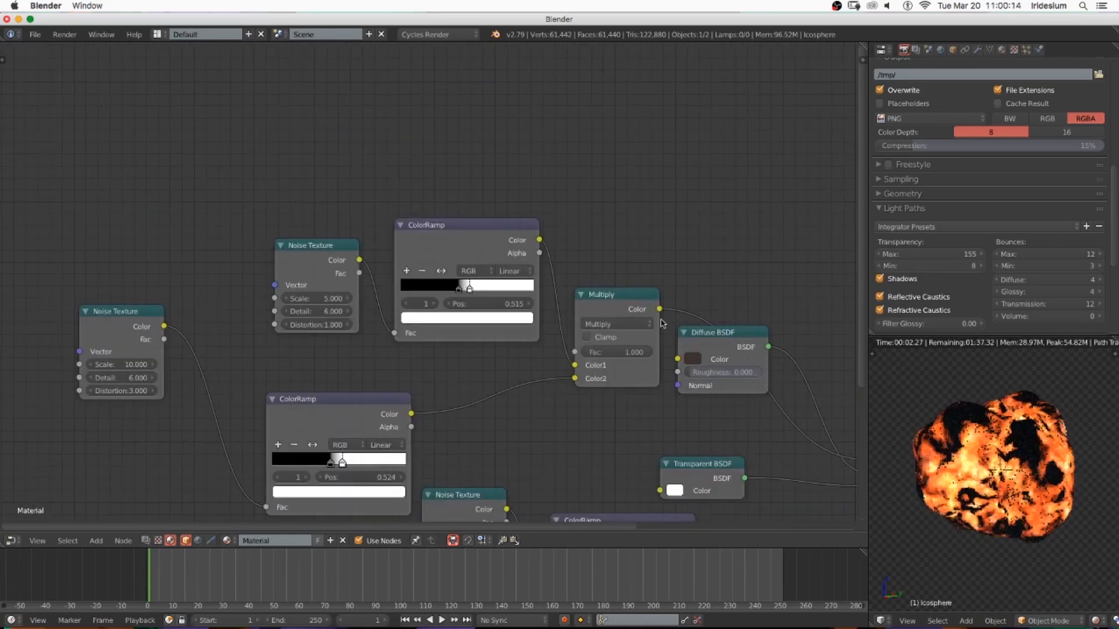
# Connect the Multiply output to the Diffuse BSDF colour and move the mask nodes away from the shaders to make room
pyautogui.moveTo(660, 310); pyautogui.dragTo(681, 358)
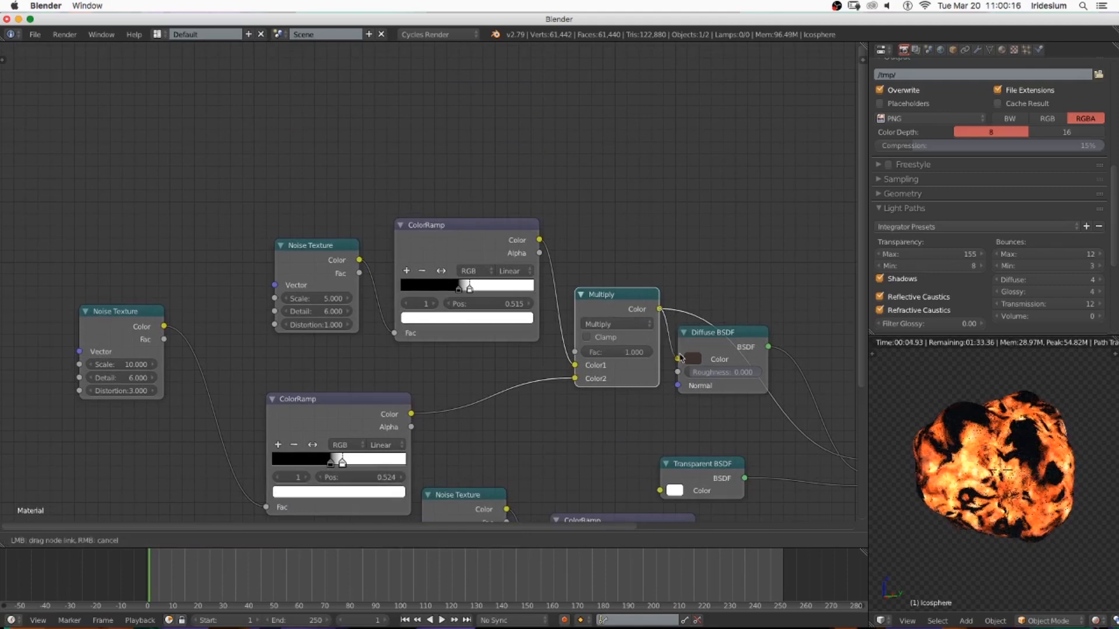
pyautogui.scroll(-5, 470, 291)
pyautogui.press('b')
pyautogui.moveTo(213, 238); pyautogui.dragTo(497, 388)
pyautogui.press('g')
pyautogui.click(257, 316)
# Insert a new ColorRamp between the Multiply node and the Diffuse BSDF colour
pyautogui.hotkey('shift', 'a')
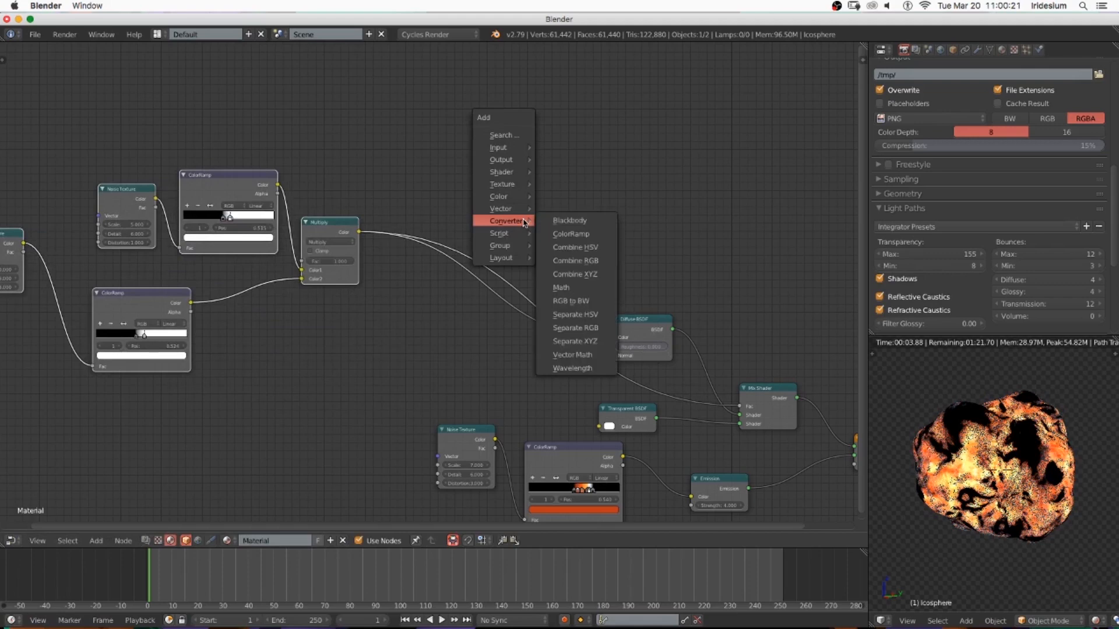
pyautogui.click(577, 234)
pyautogui.click(335, 250)
# Try a dark grey with value 0.118 on the new ColorRamp's first stop, and return it to black
pyautogui.scroll(5, 408, 326)
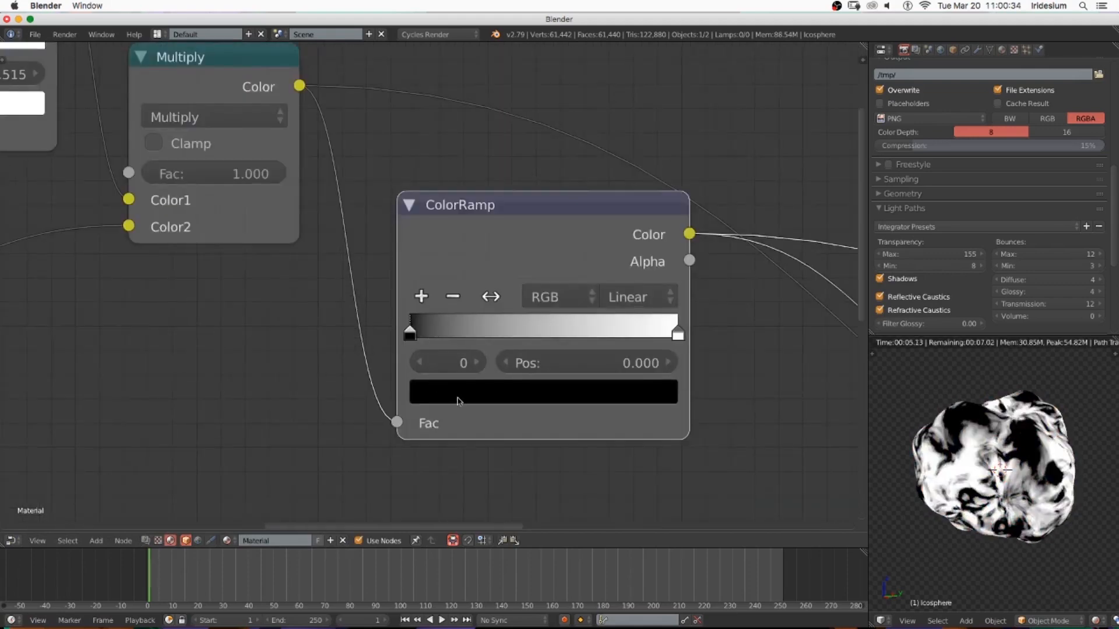
pyautogui.click(459, 401)
pyautogui.click(623, 201)
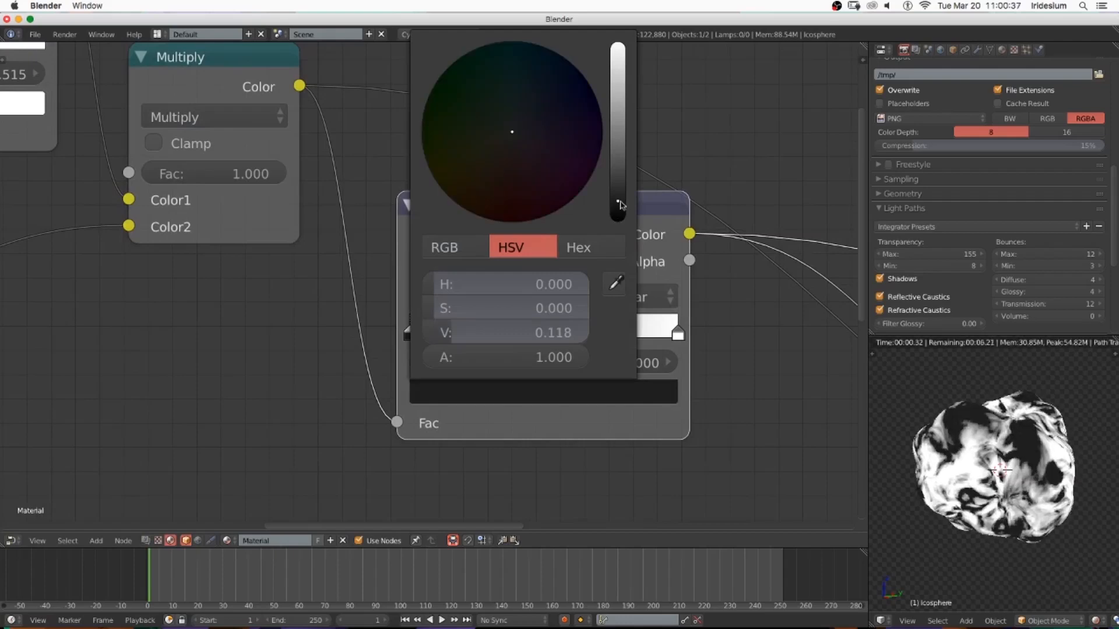
pyautogui.moveTo(623, 201); pyautogui.dragTo(616, 224)
# Add a middle stop at 0.500 to the new ColorRamp and colour it dark red-orange
pyautogui.click(421, 296)
pyautogui.click(505, 391)
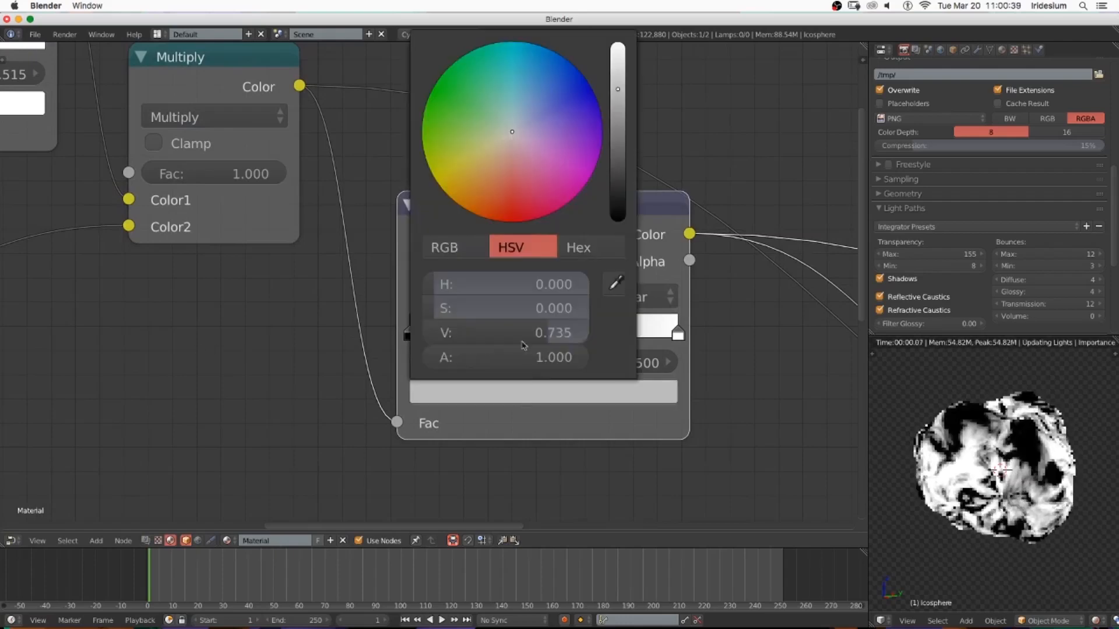
pyautogui.click(493, 220)
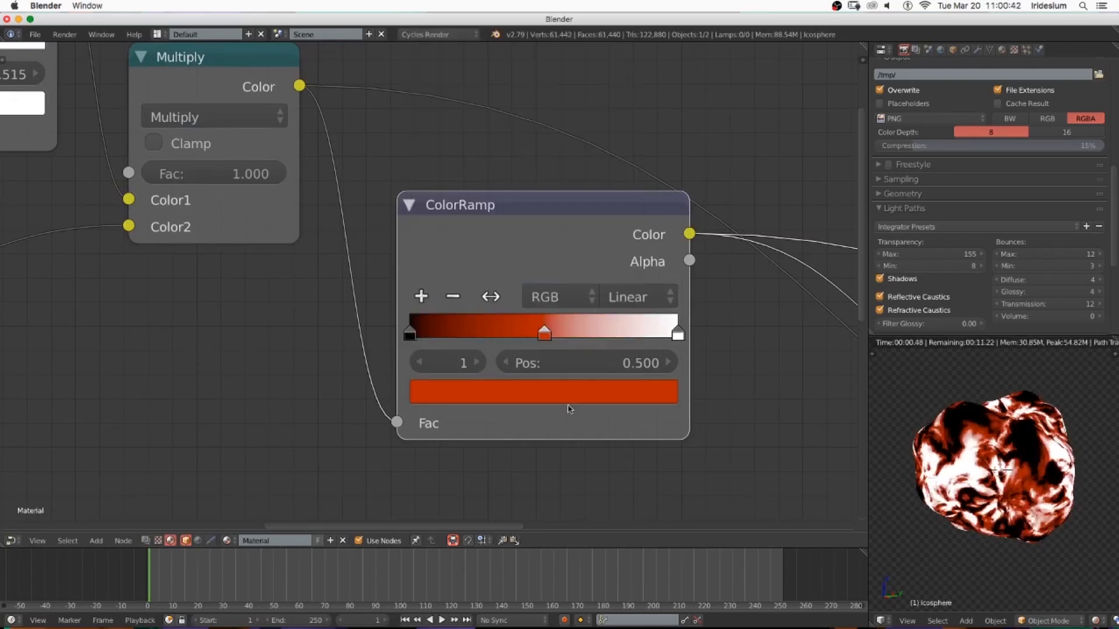
pyautogui.click(539, 396)
pyautogui.click(616, 130)
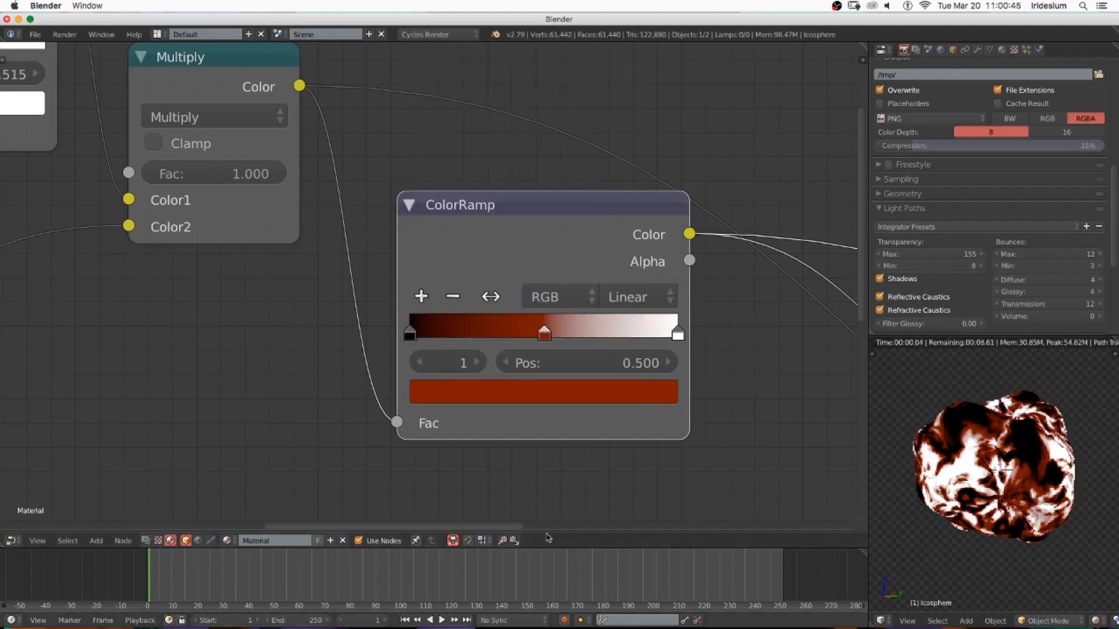
# Move the ColorRamp's middle stop close to the black end and brighten its colour to orange
pyautogui.moveTo(526, 336); pyautogui.dragTo(443, 336)
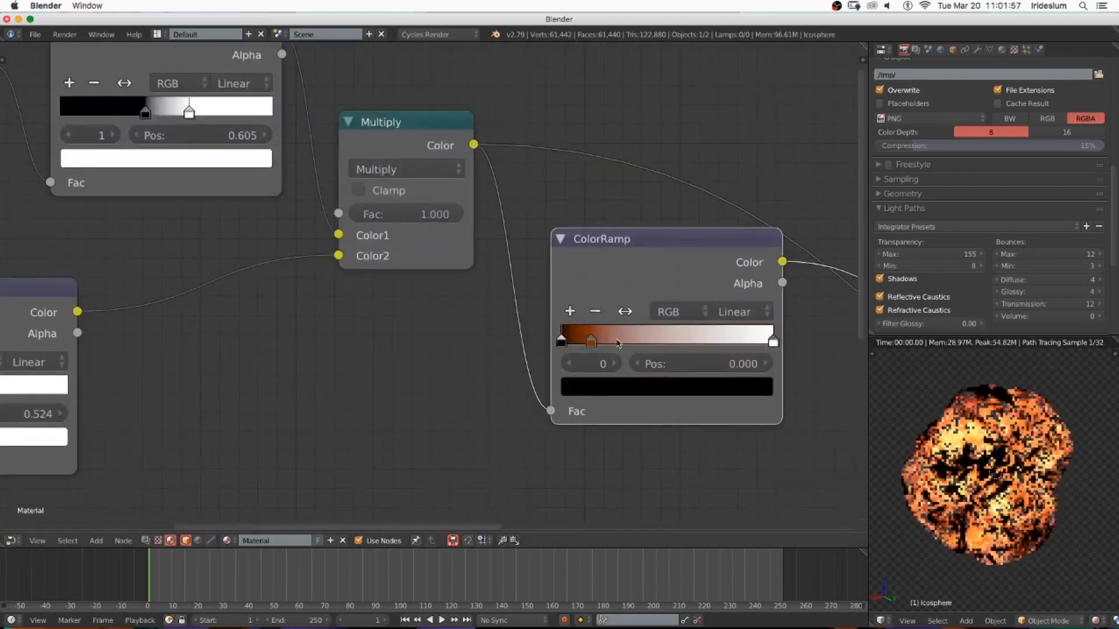
pyautogui.click(665, 386)
pyautogui.moveTo(725, 158)
pyautogui.mouseDown()
pyautogui.moveTo(725, 175)
pyautogui.moveTo(725, 140)
pyautogui.mouseUp()
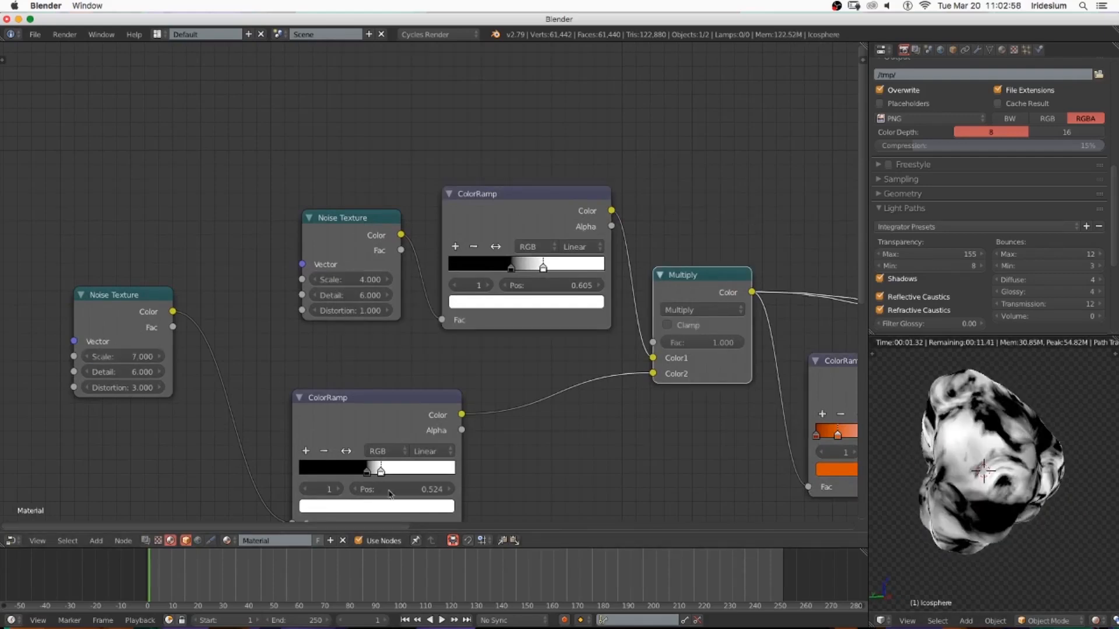
# Switch the main editor to the 3D View and turn off viewport display of the icosphere's Subsurf.002 modifier
pyautogui.click(11, 541)
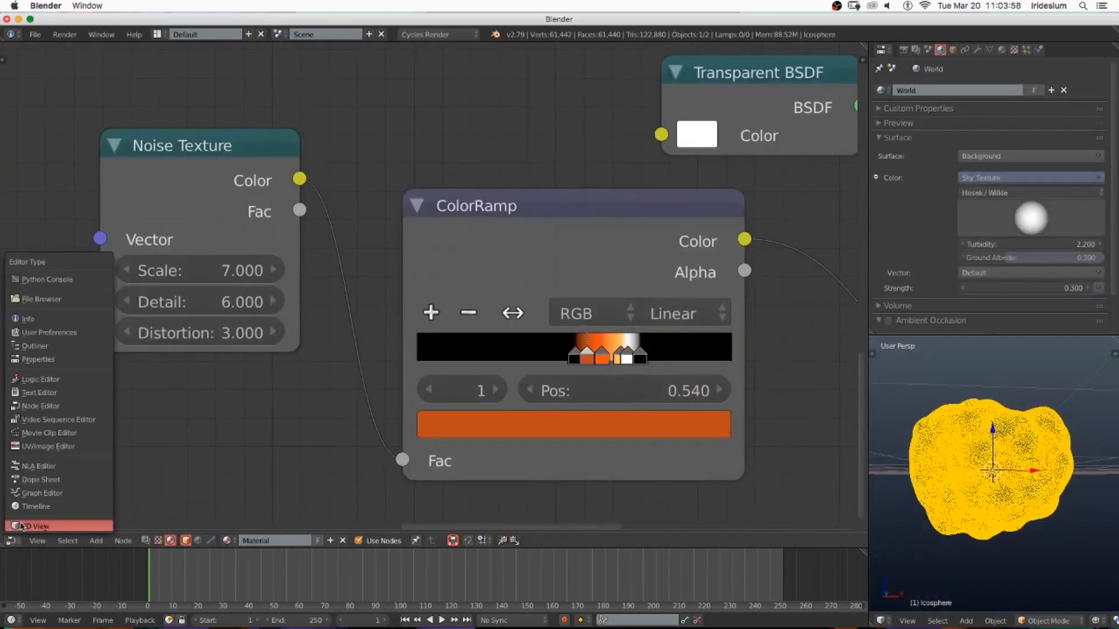
pyautogui.click(22, 526)
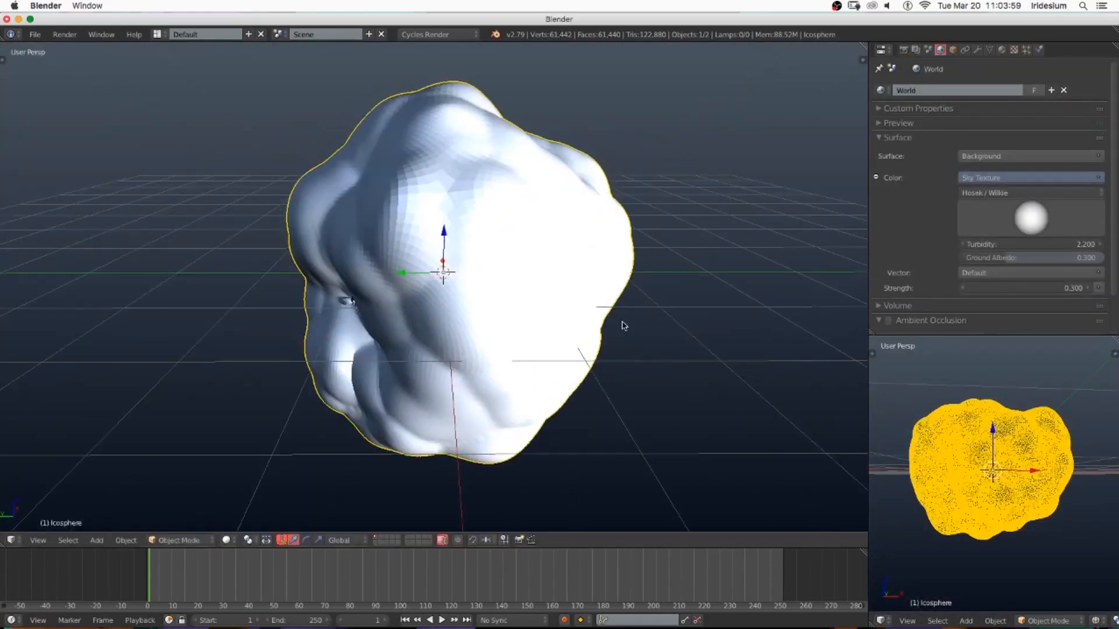
pyautogui.click(978, 49)
pyautogui.click(881, 213)
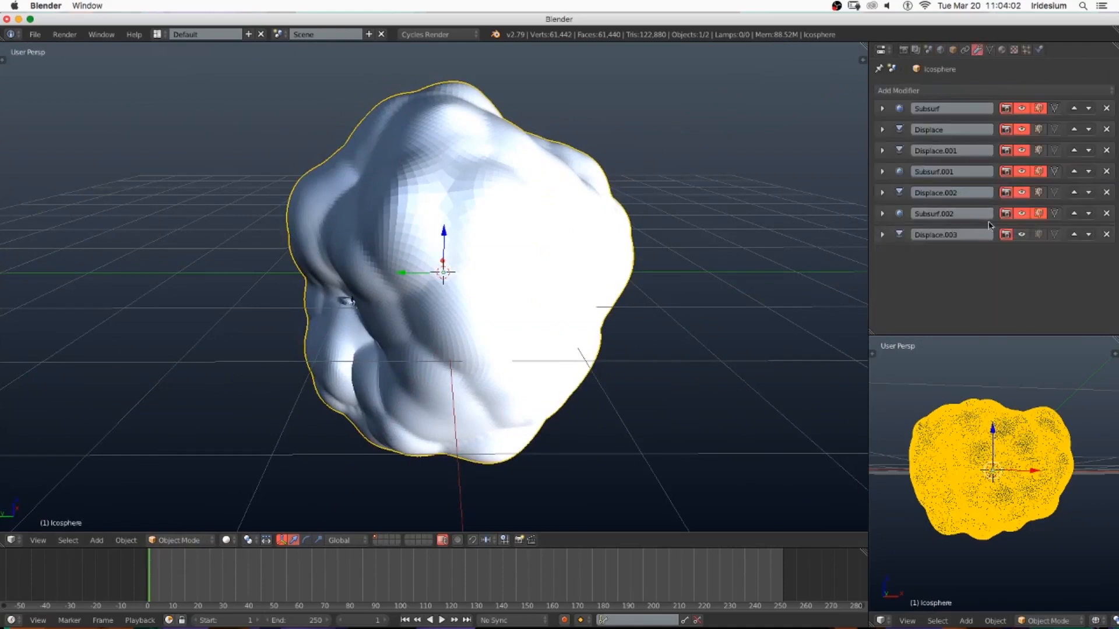
pyautogui.click(1024, 214)
# Add a plane at the icosphere's centre and scale it up into a large ground surface
pyautogui.moveTo(442, 195); pyautogui.dragTo(513, 292, button='middle')
pyautogui.scroll(-5, 553, 195)
pyautogui.hotkey('shift', 'a')
pyautogui.click(473, 282)
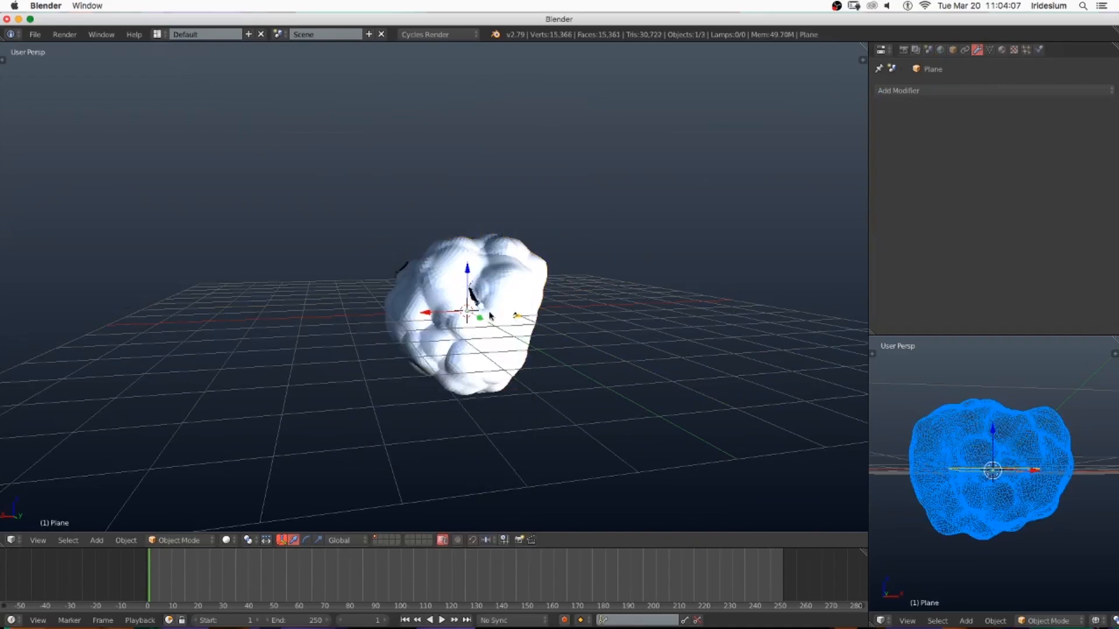
pyautogui.press('s')
pyautogui.click(688, 391)
pyautogui.rightClick(491, 256)
pyautogui.rightClick(570, 328)
pyautogui.press('s')
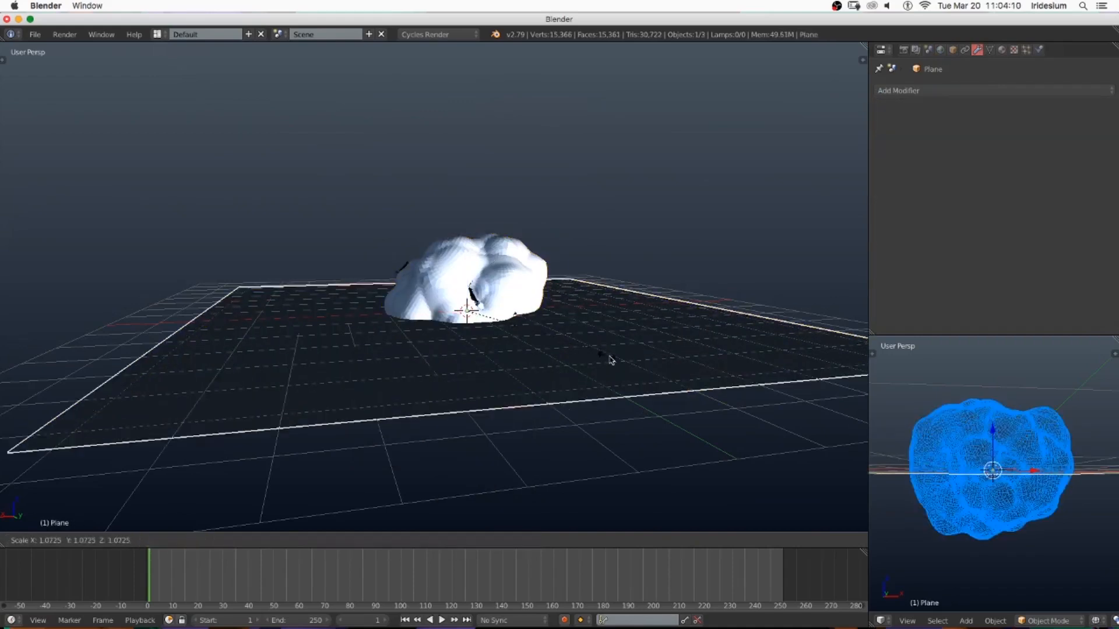
pyautogui.click(644, 379)
# Rotate the icosphere in front view and place a duplicate above and to the right of it
pyautogui.rightClick(478, 252)
pyautogui.press('KP_1')
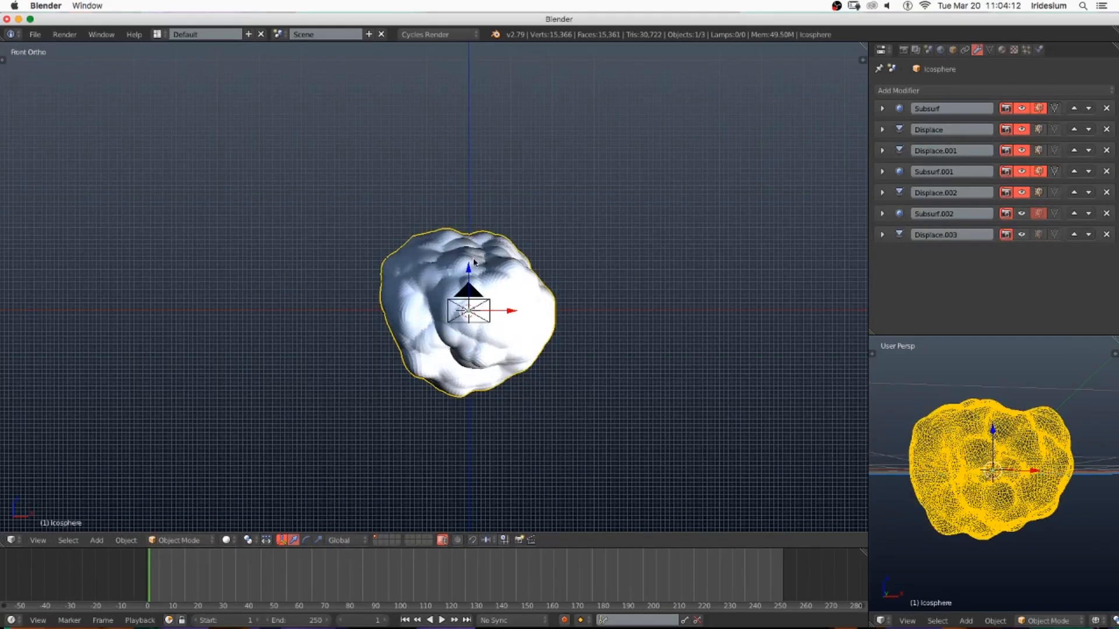
pyautogui.press('r')
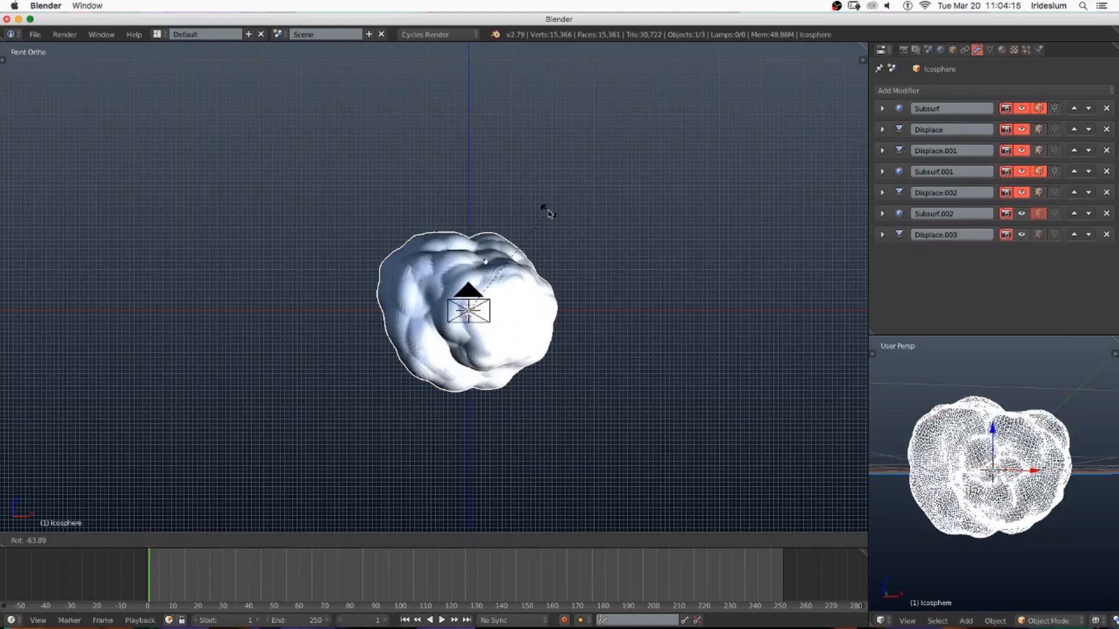
pyautogui.click(548, 354)
pyautogui.hotkey('shift', 'd')
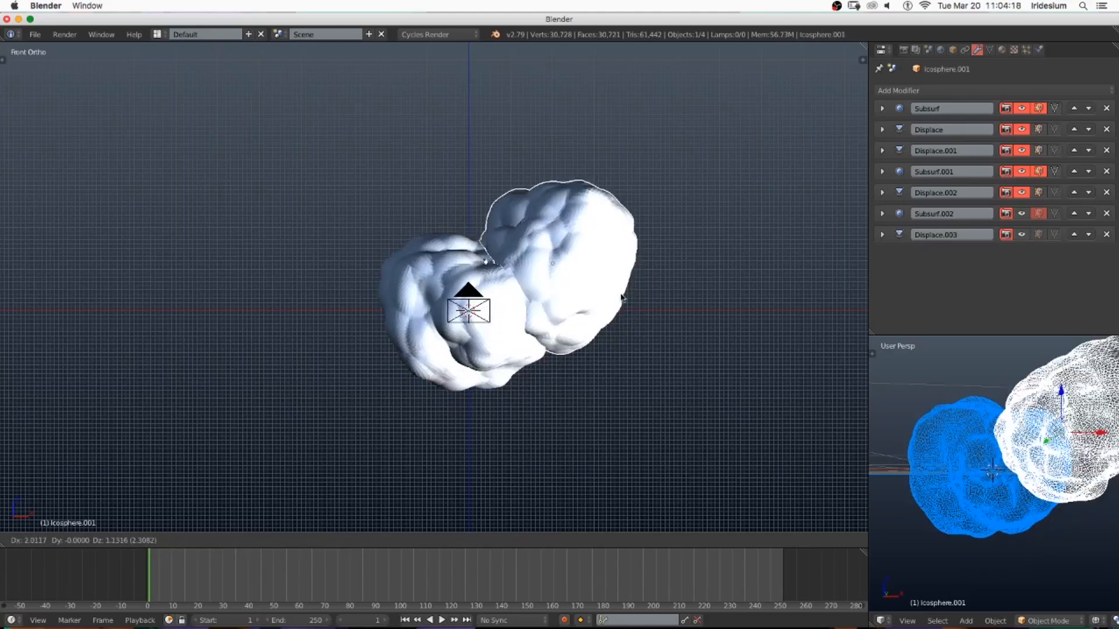
pyautogui.click(617, 288)
# Change the small 3D viewport to the UV/Image Editor and turn off viewport display of the duplicate's Subsurf.001 modifier
pyautogui.click(883, 622)
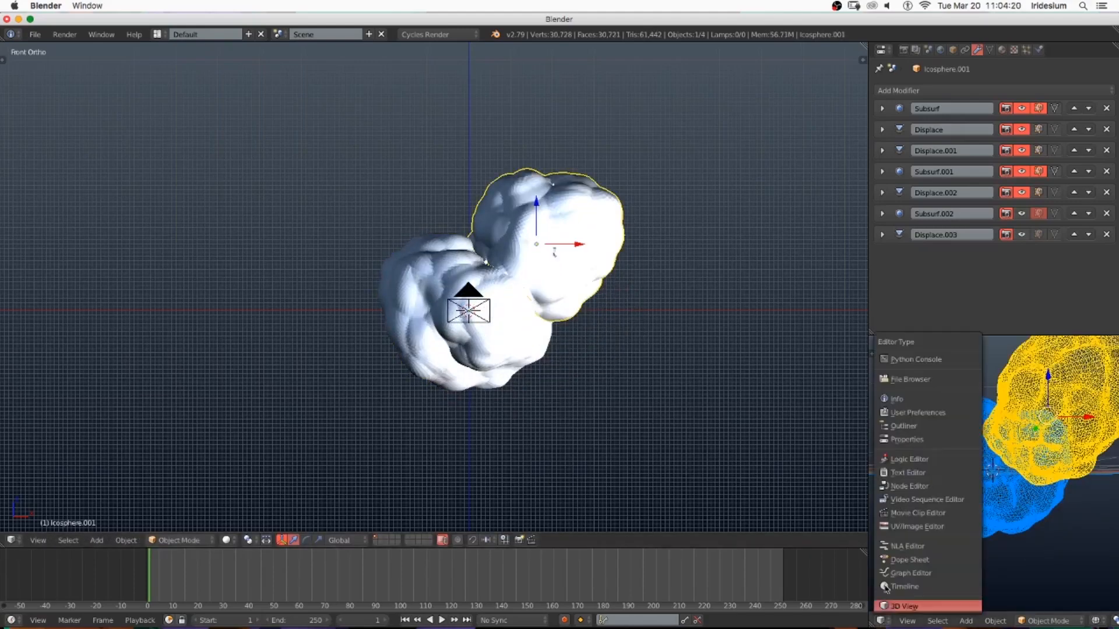
pyautogui.click(890, 530)
pyautogui.keyDown('shift'); pyautogui.scroll(5, 432, 302); pyautogui.keyUp('shift')
pyautogui.click(1021, 193)
pyautogui.click(1021, 192)
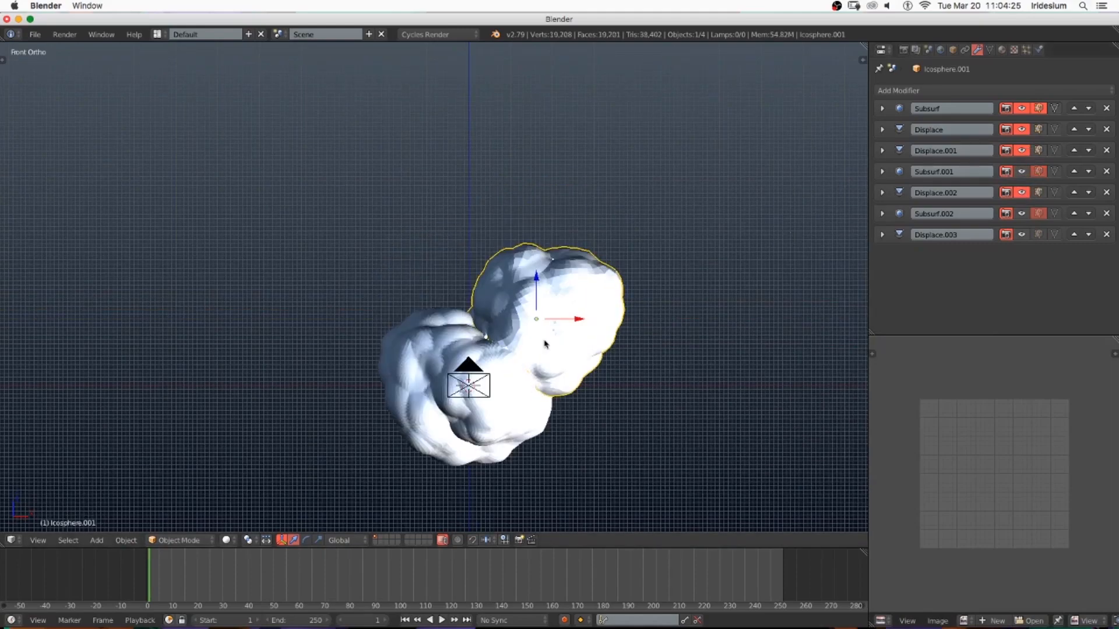
# Move the duplicate down beside the original and, in top view, place another copy behind the original
pyautogui.press('g')
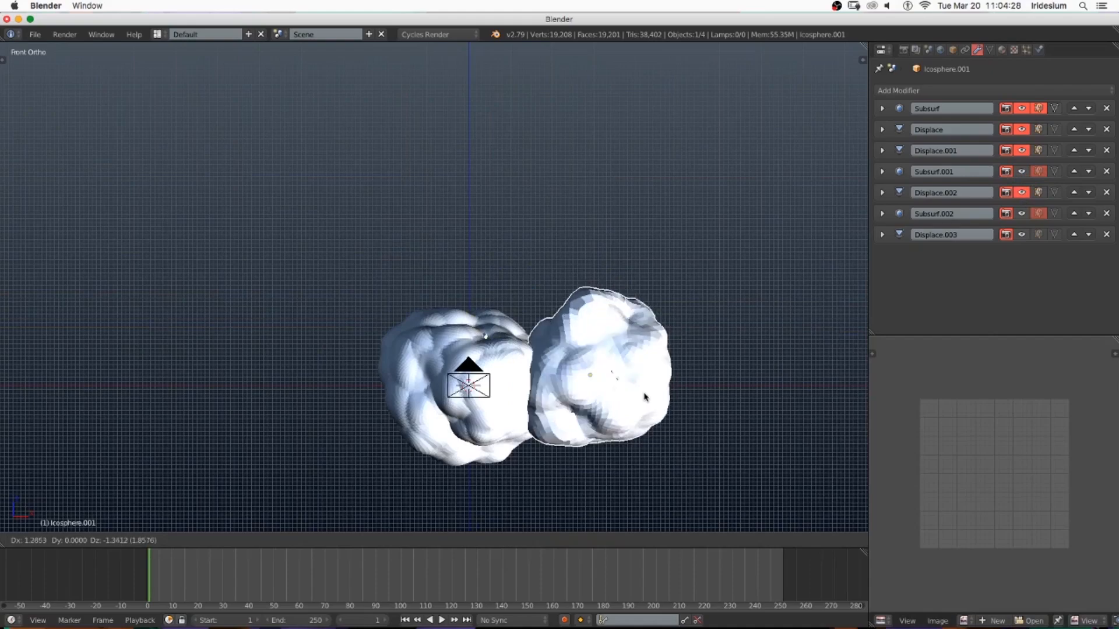
pyautogui.click(645, 403)
pyautogui.press('KP_7')
pyautogui.hotkey('shift', 'd')
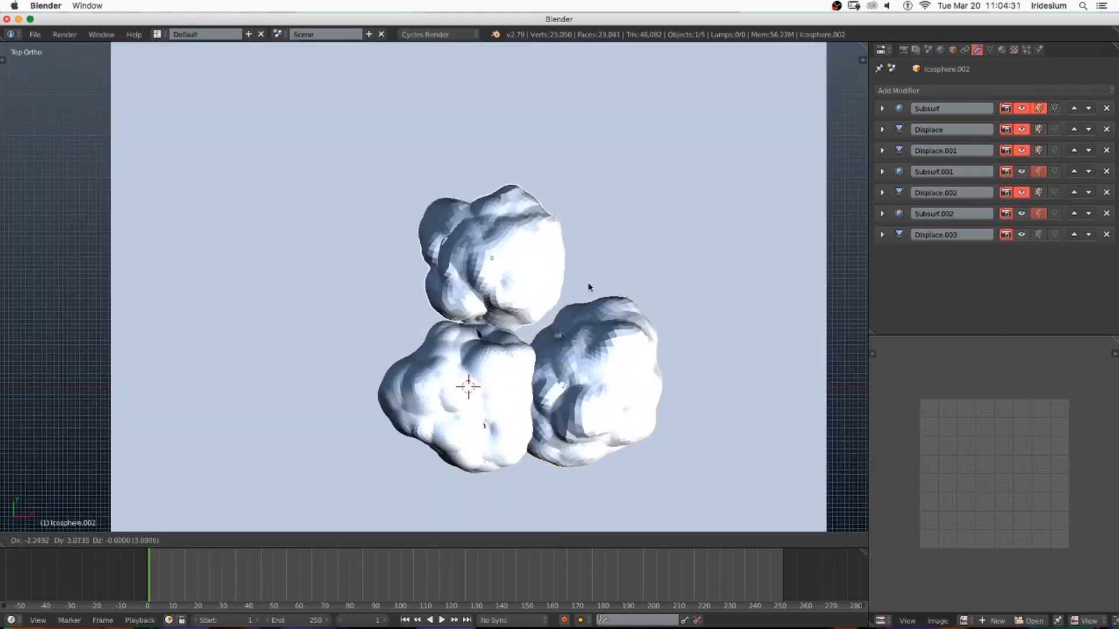
pyautogui.click(532, 287)
# Scale up the original central icosphere in top view
pyautogui.rightClick(470, 397)
pyautogui.press('s')
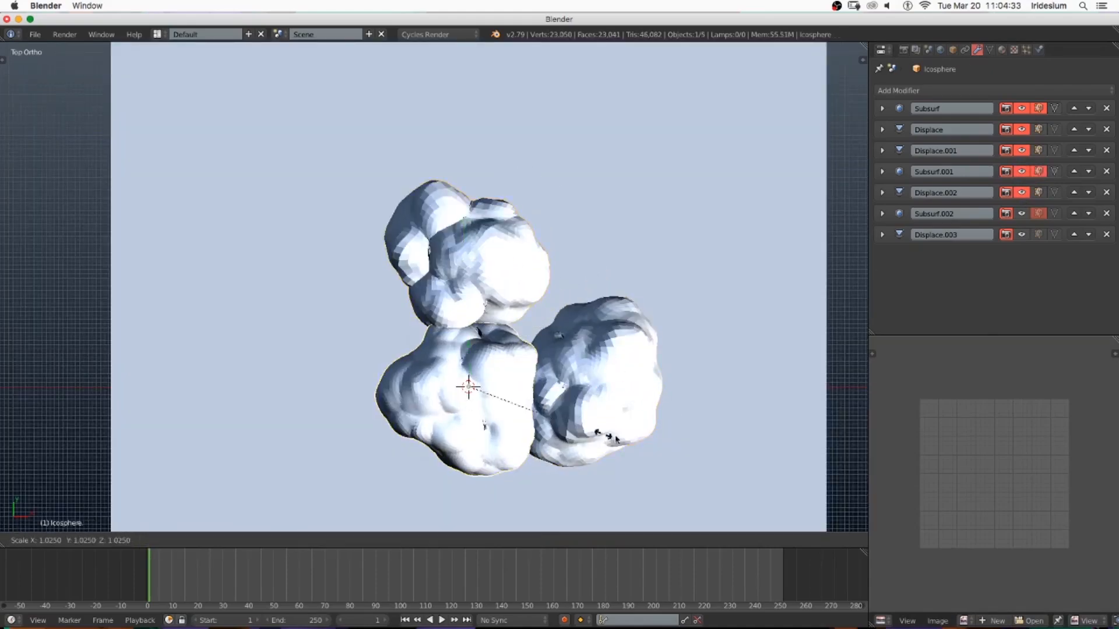
pyautogui.click(605, 440)
# Duplicate the rear puff twice toward the left side of the cloud and rescale the outer copy
pyautogui.rightClick(441, 226)
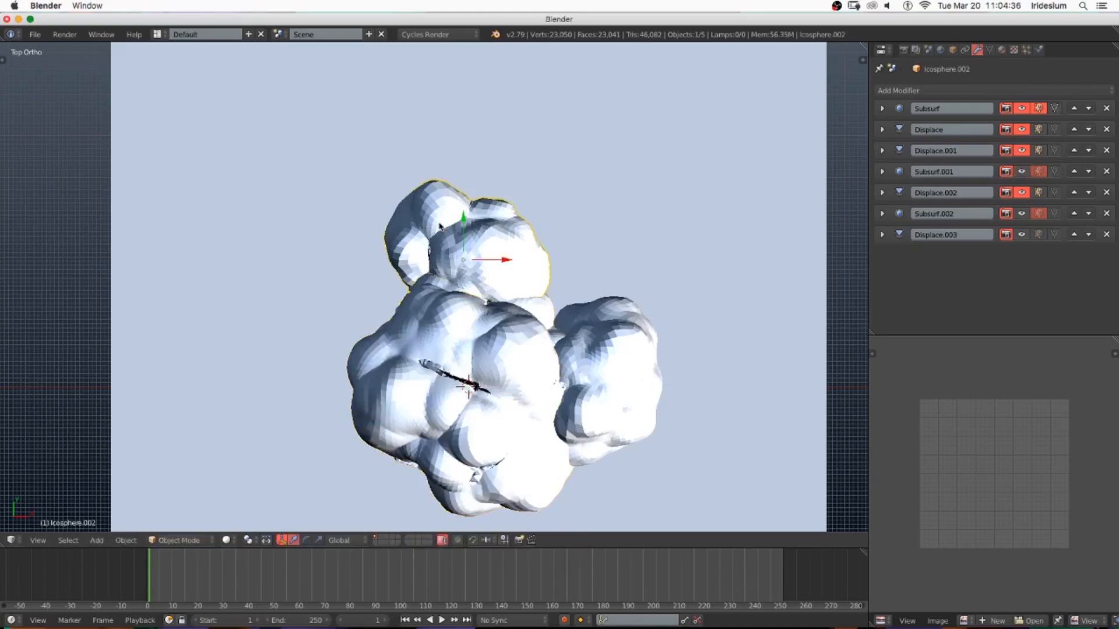
pyautogui.hotkey('shift', 'd')
pyautogui.click(307, 314)
pyautogui.hotkey('shift', 'd')
pyautogui.click(251, 303)
pyautogui.press('s')
pyautogui.click(412, 313)
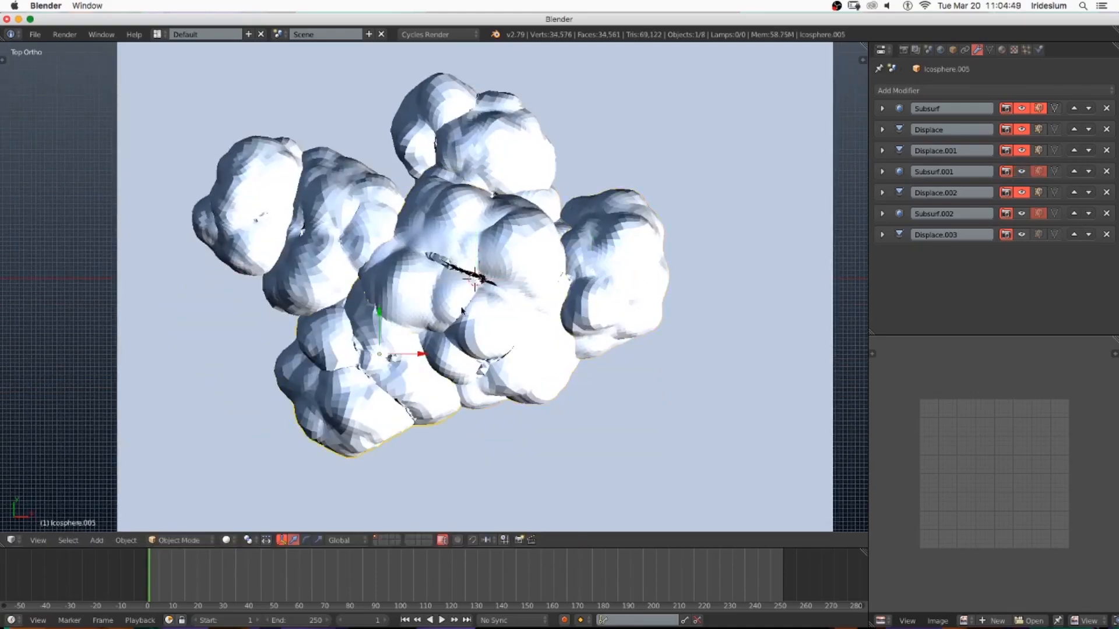
pyautogui.press('KP_1')
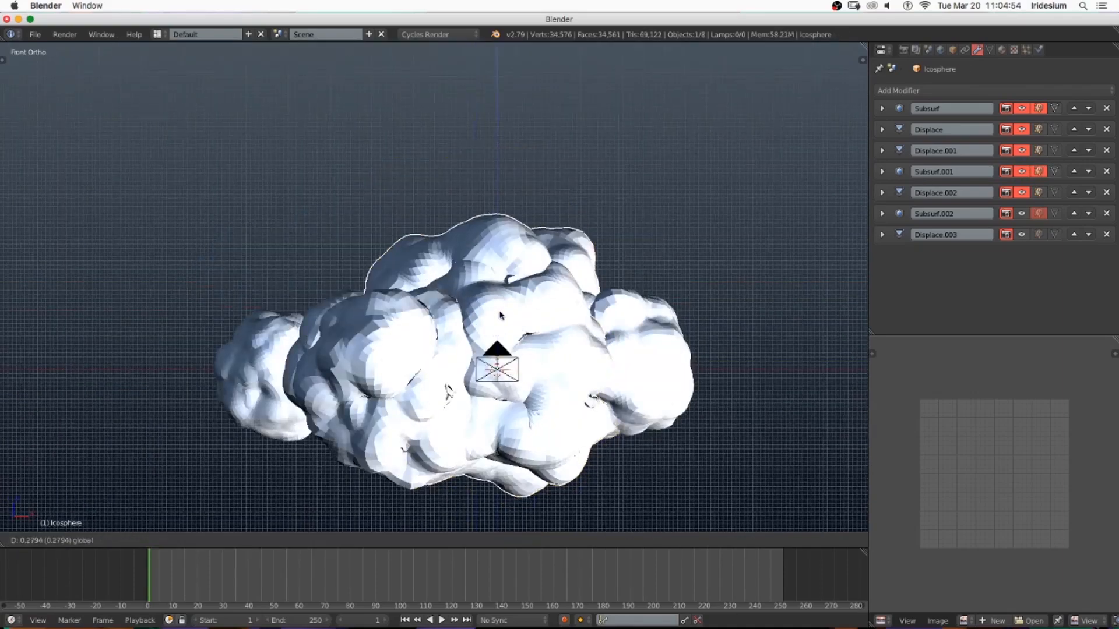
pyautogui.press('s')
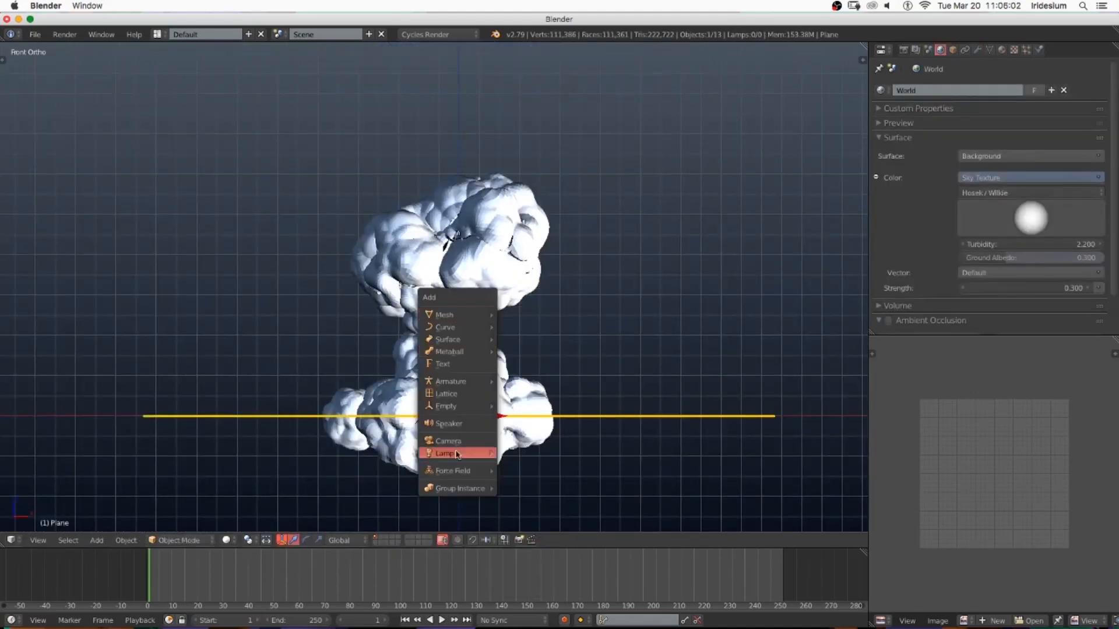
# Add a Sun lamp, move it above and to the right of the mushroom cloud, and rotate it to aim diagonally at the cloud
pyautogui.moveTo(449, 454)
pyautogui.click(527, 471)
pyautogui.press('g')
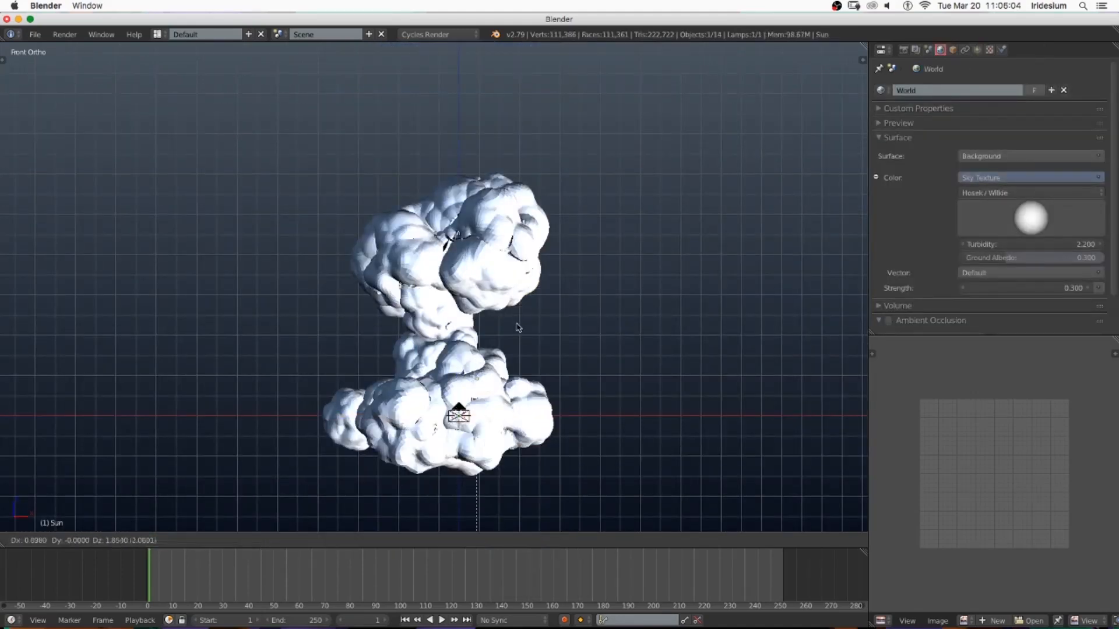
pyautogui.click(610, 135)
pyautogui.press('r')
pyautogui.click(513, 496)
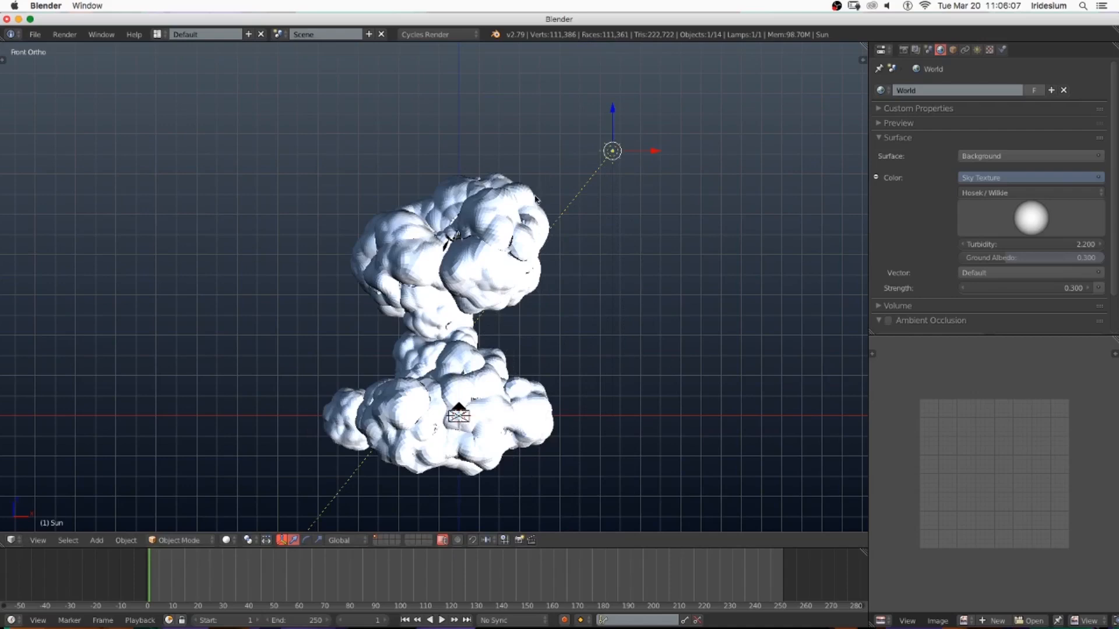
# Give the ground plane a new material and colour its Diffuse BSDF green
pyautogui.moveTo(542, 187); pyautogui.dragTo(505, 230, button='middle')
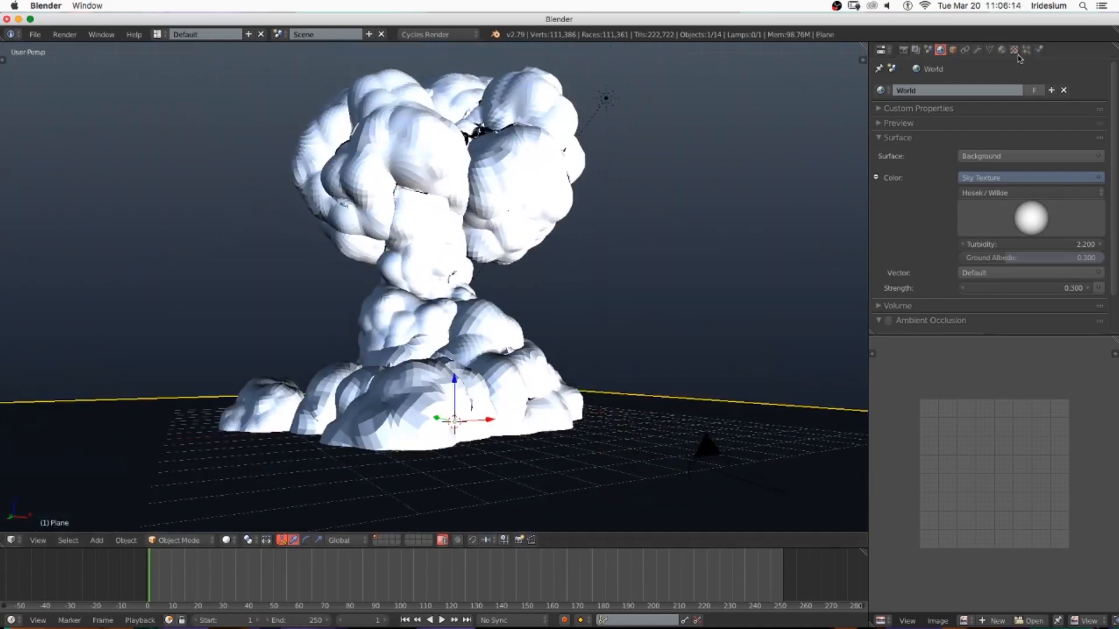
pyautogui.click(1002, 50)
pyautogui.click(952, 132)
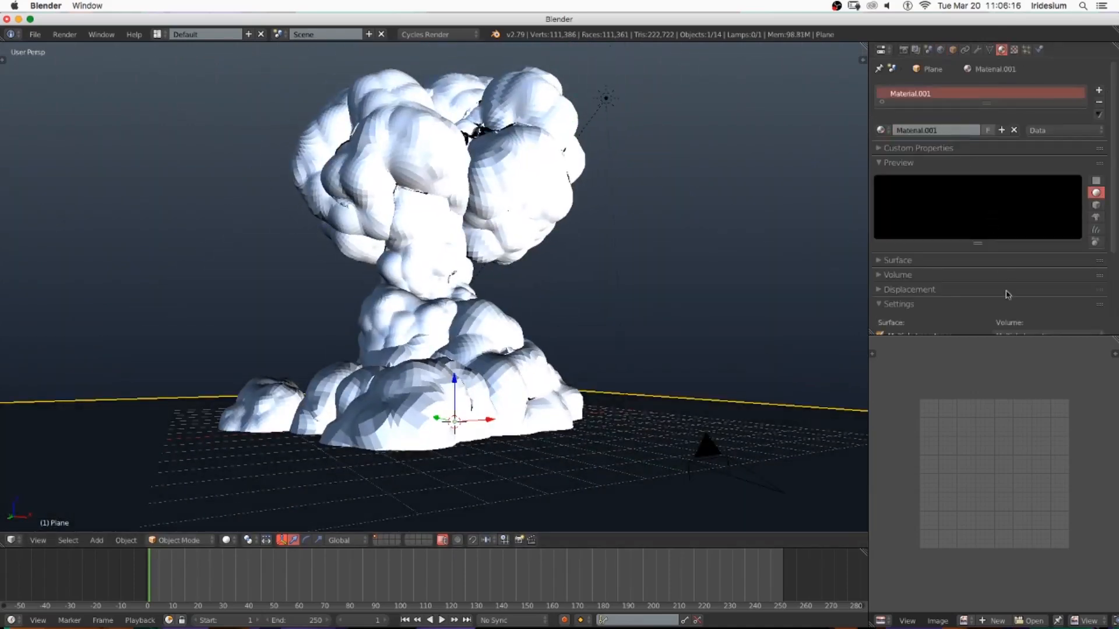
pyautogui.scroll(-3, 991, 192)
pyautogui.click(1046, 255)
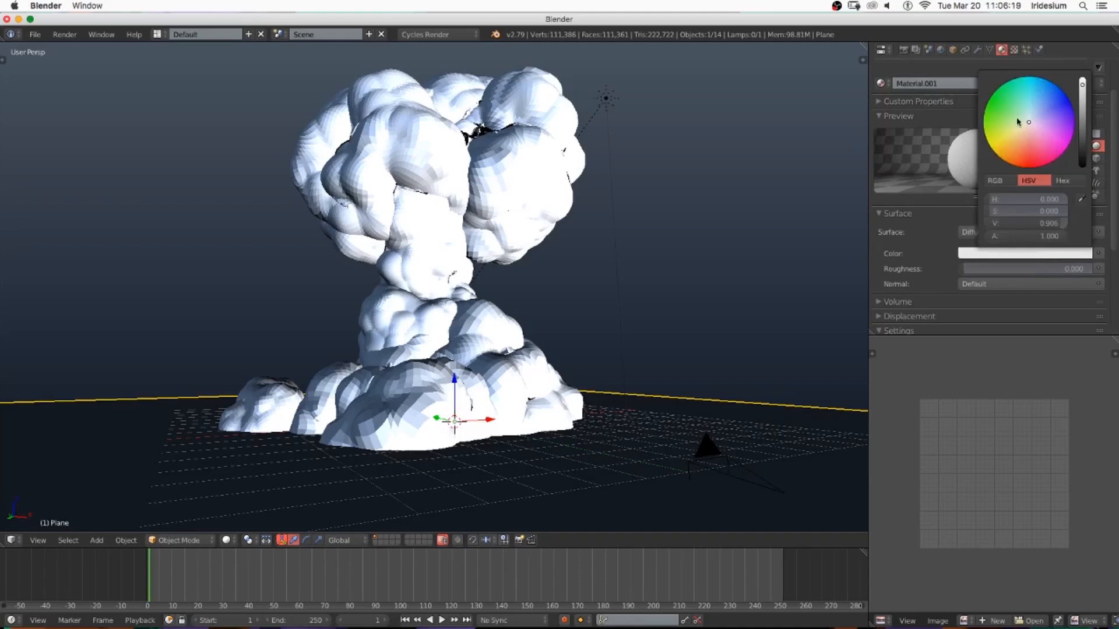
pyautogui.click(1077, 118)
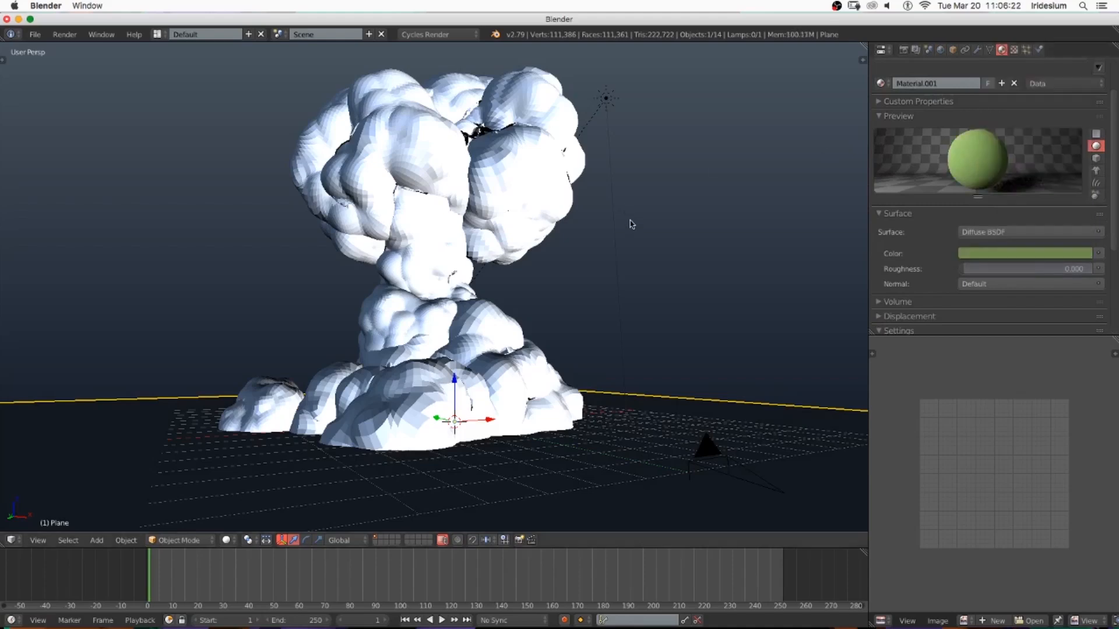
# Preview the scene in rendered shading and change the ground material's colour to a darker olive-brown
pyautogui.hotkey('shift', 'z')
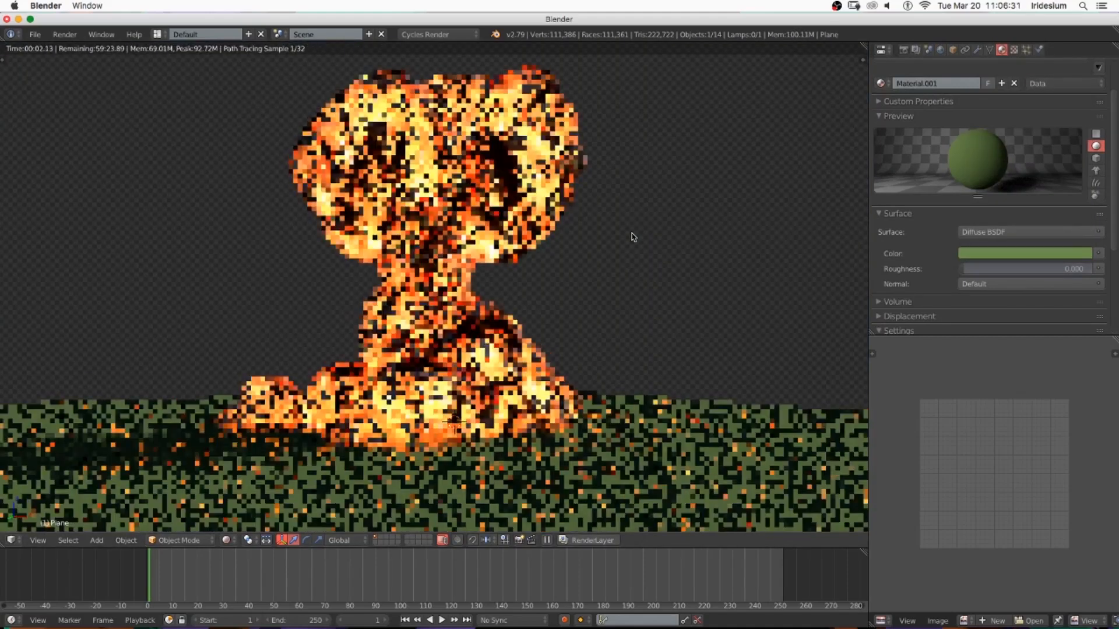
pyautogui.click(1025, 253)
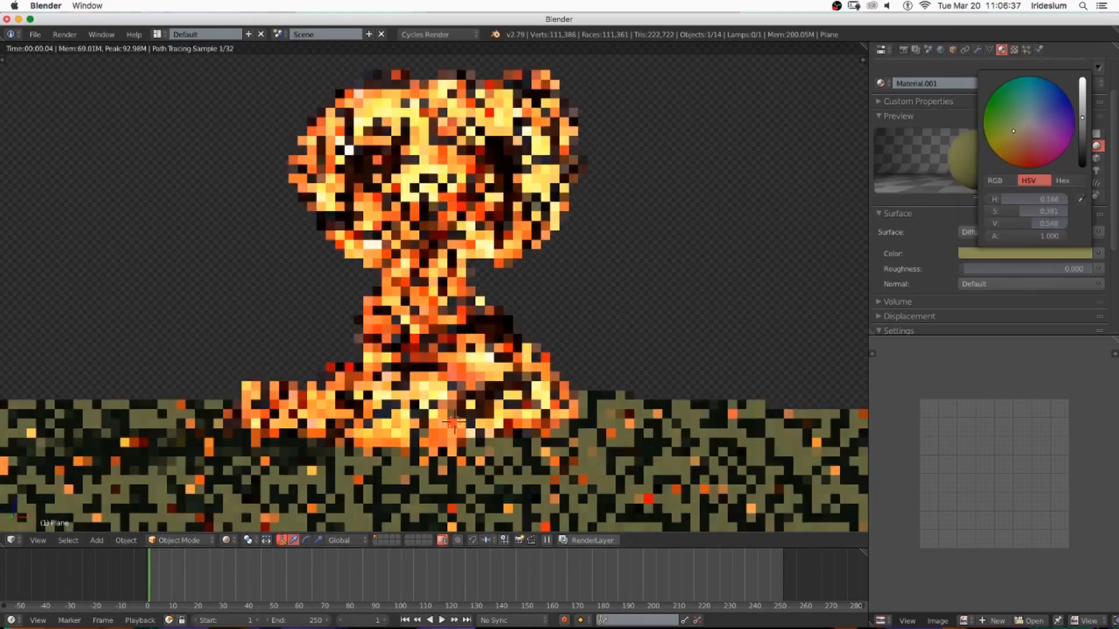
pyautogui.click(1082, 139)
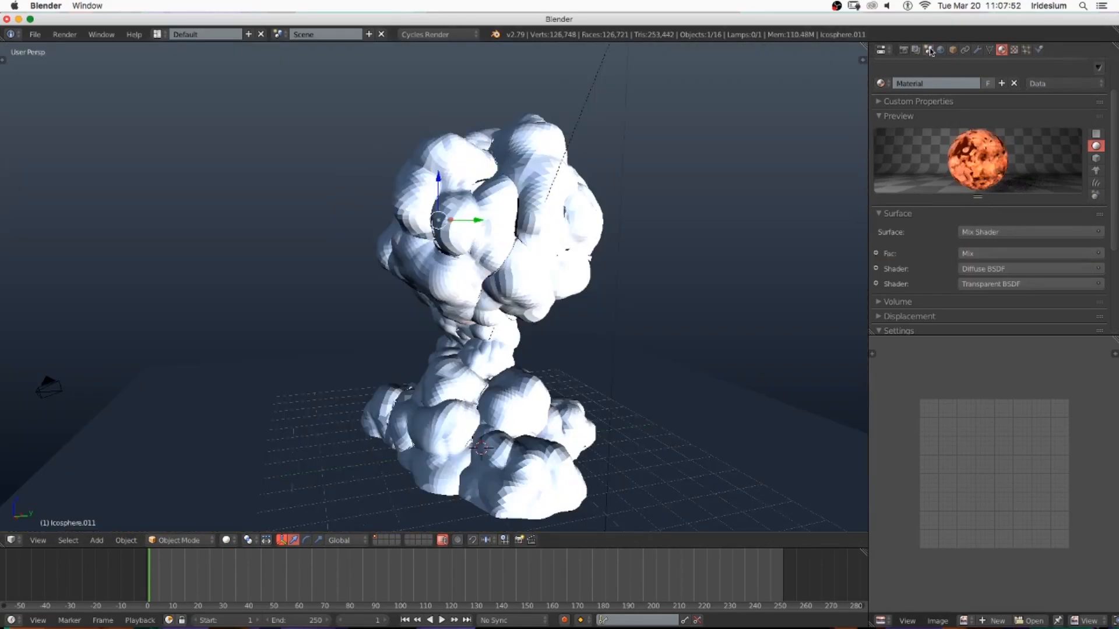
# Set the scene's Simplify viewport subdivision to 1
pyautogui.click(928, 49)
pyautogui.scroll(-5, 907, 272)
pyautogui.scroll(-3, 907, 273)
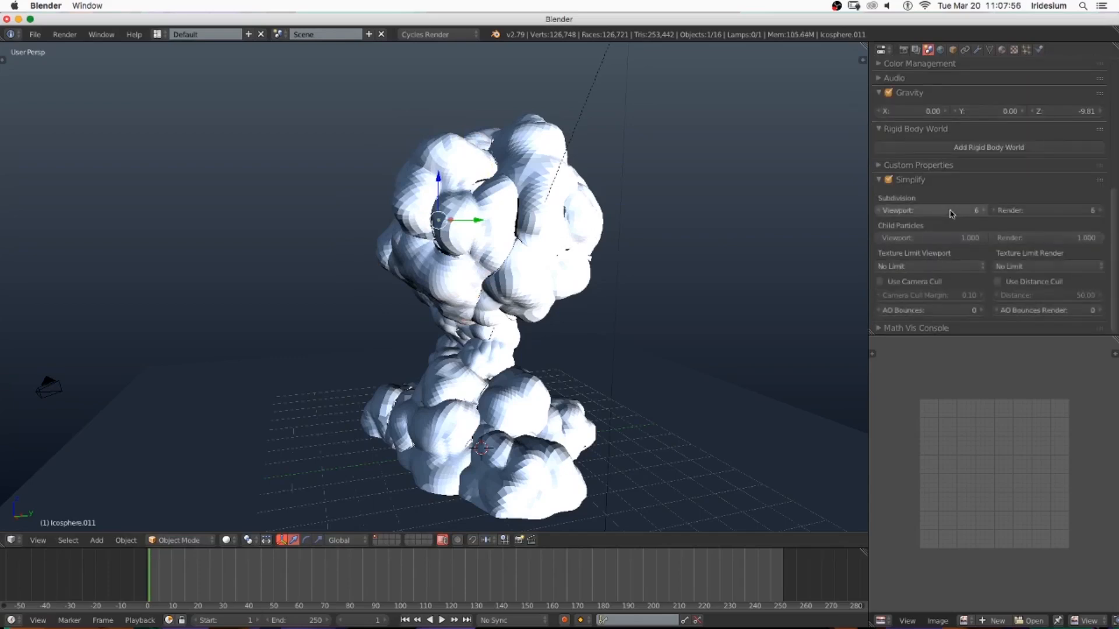
pyautogui.write('1')
pyautogui.press('Return')
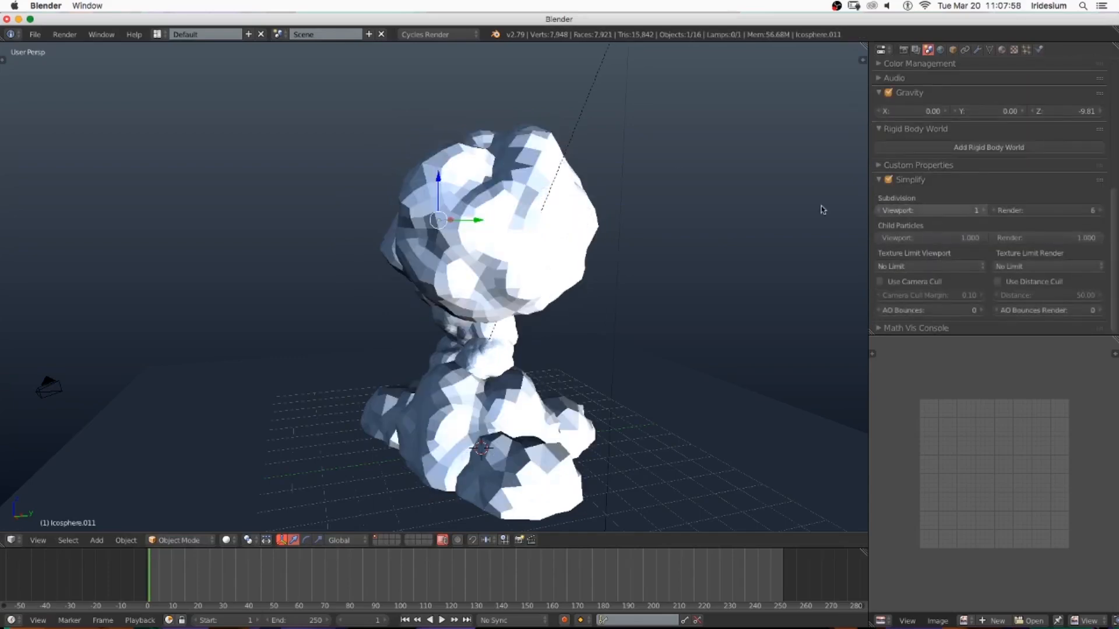
# Reposition the small icosphere puffs on the front of the mushroom cloud's cap
pyautogui.press('g')
pyautogui.click(503, 243)
pyautogui.moveTo(373, 221); pyautogui.dragTo(607, 252, button='middle')
pyautogui.press('g')
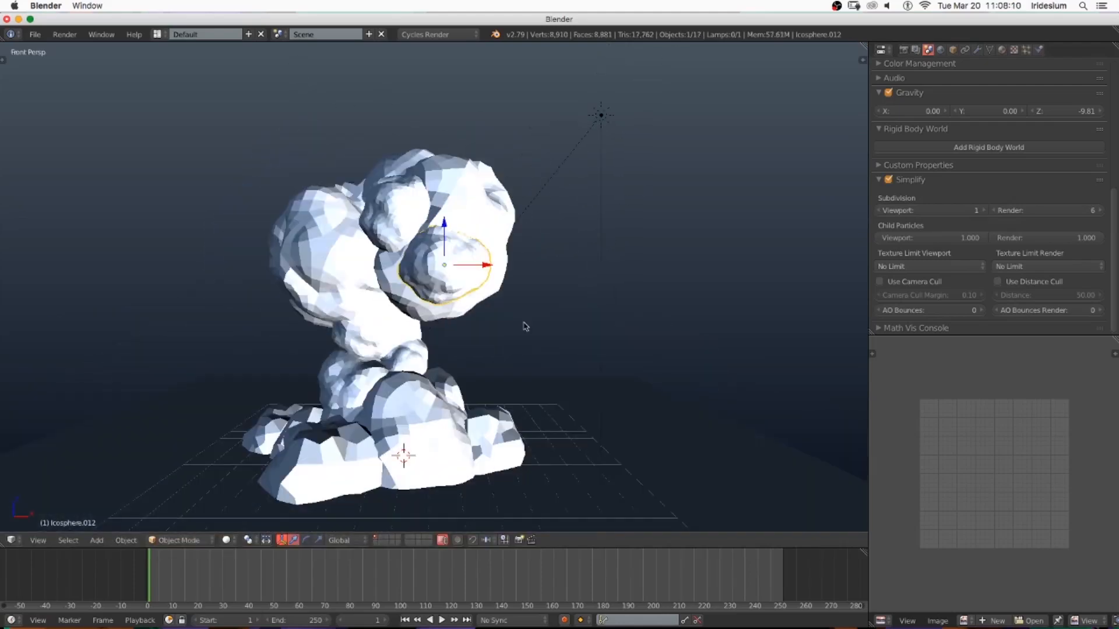
pyautogui.moveTo(524, 325); pyautogui.dragTo(510, 297, button='middle')
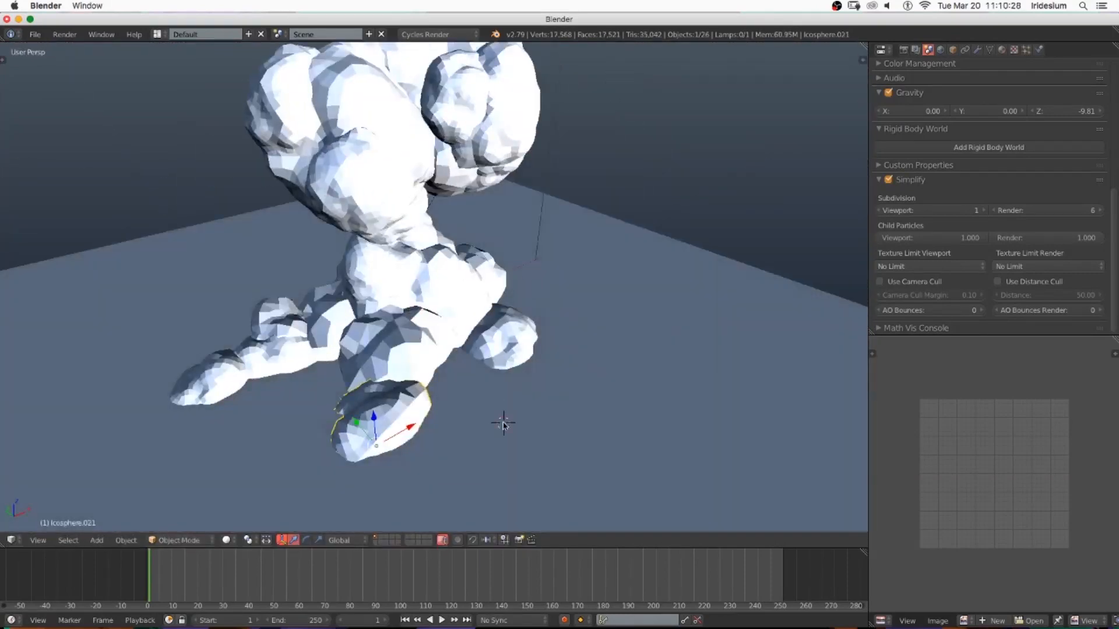
# Add a new plane in front of the cloud's base and extrude it upward into a thin slab
pyautogui.hotkey('shift', 'a')
pyautogui.moveTo(477, 292)
pyautogui.click(566, 296)
pyautogui.press('Tab')
pyautogui.moveTo(513, 438); pyautogui.dragTo(511, 382, button='middle')
pyautogui.press('e')
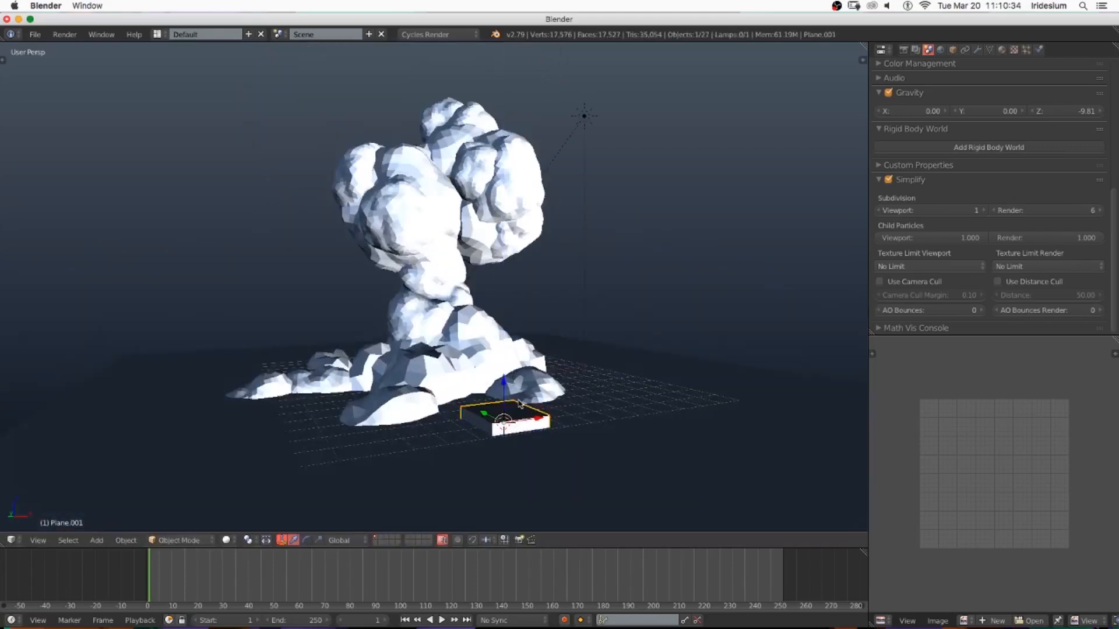
# Isolate the slab in local view and assign it the existing fiery material named Material, checking it in rendered shading
pyautogui.press('KP_Divide')
pyautogui.hotkey('shift', 'z')
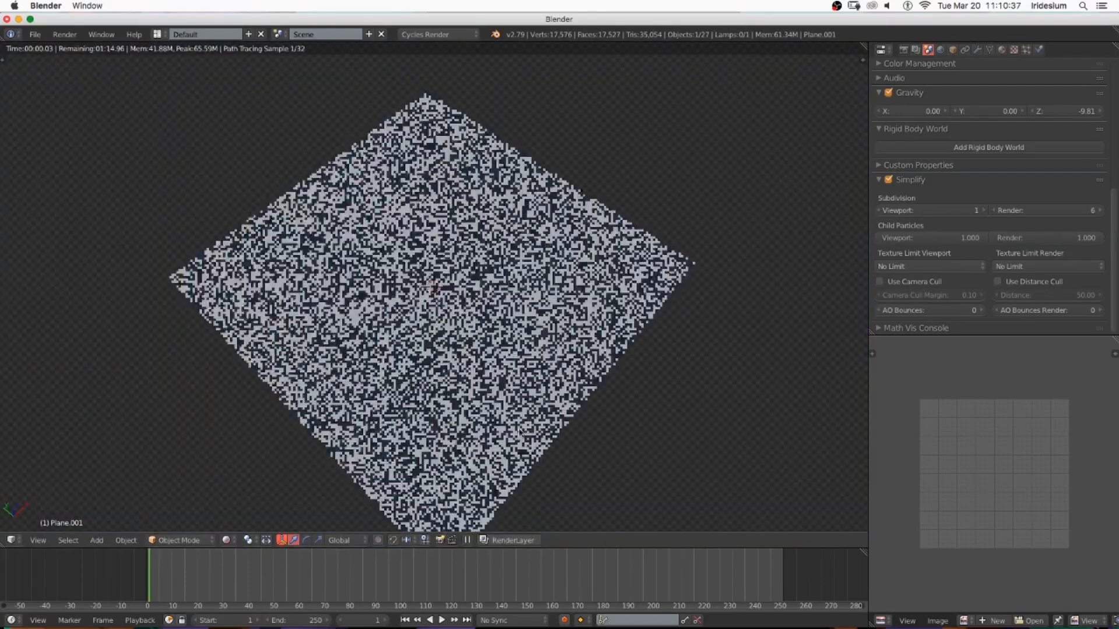
pyautogui.click(1001, 49)
pyautogui.click(881, 84)
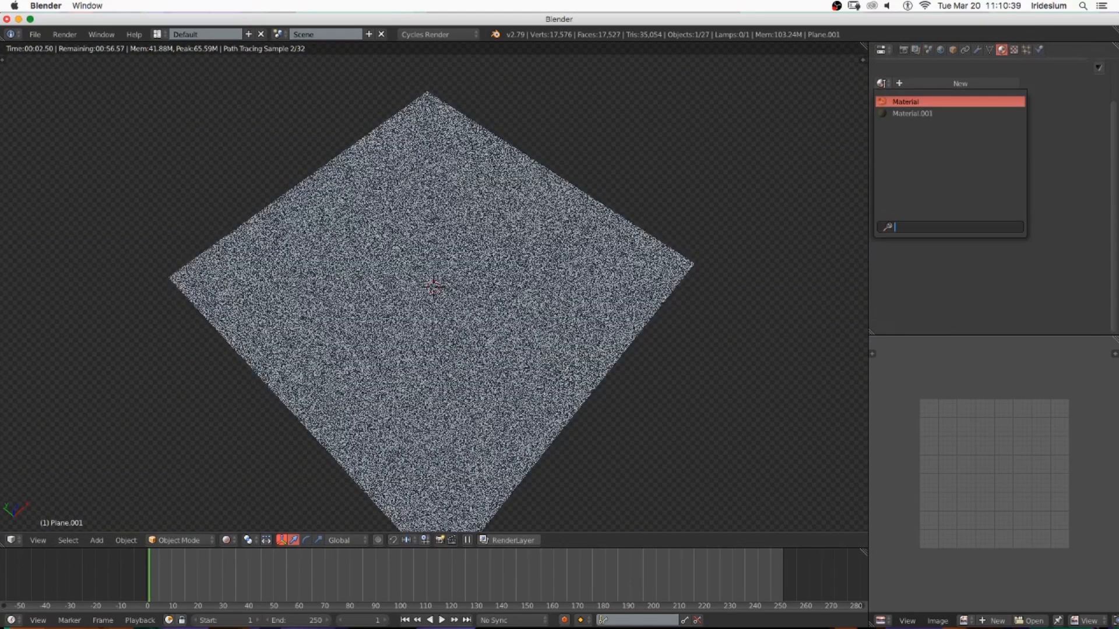
pyautogui.click(893, 103)
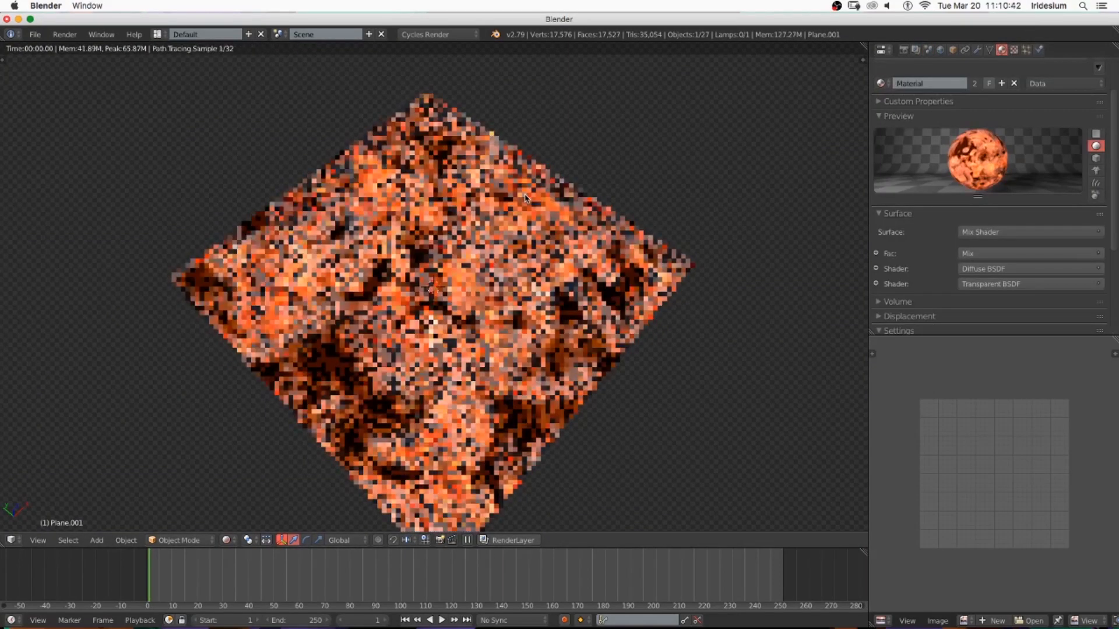
pyautogui.hotkey('shift', 'z')
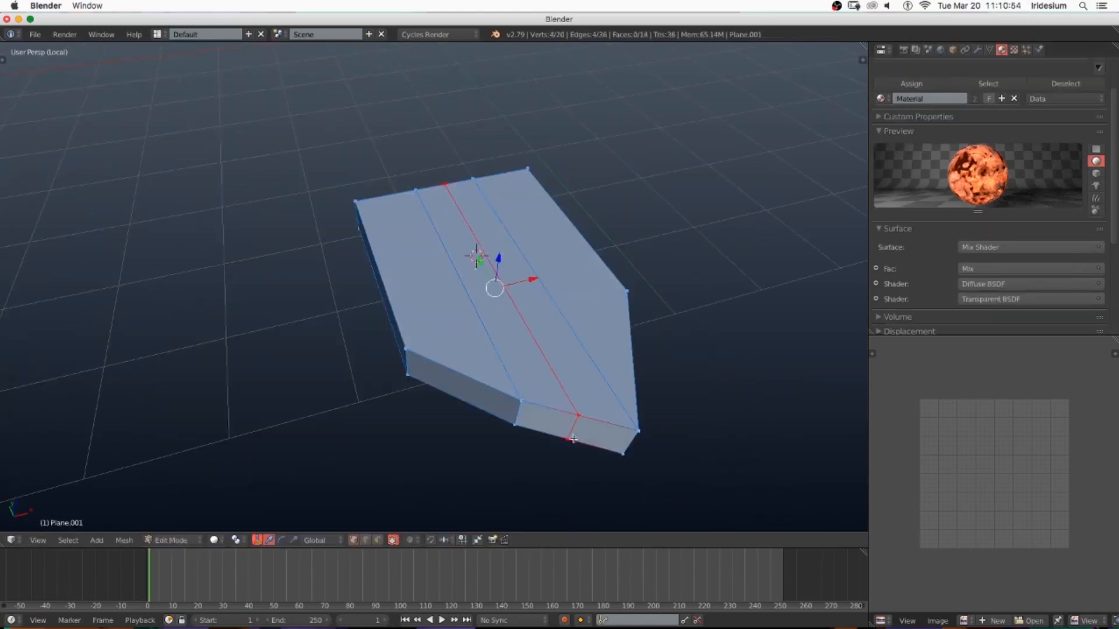
# Reshape the slab's mesh into a tapered, lobed flap and rotate it upright beneath the mushroom cloud's cap
pyautogui.press('Tab')
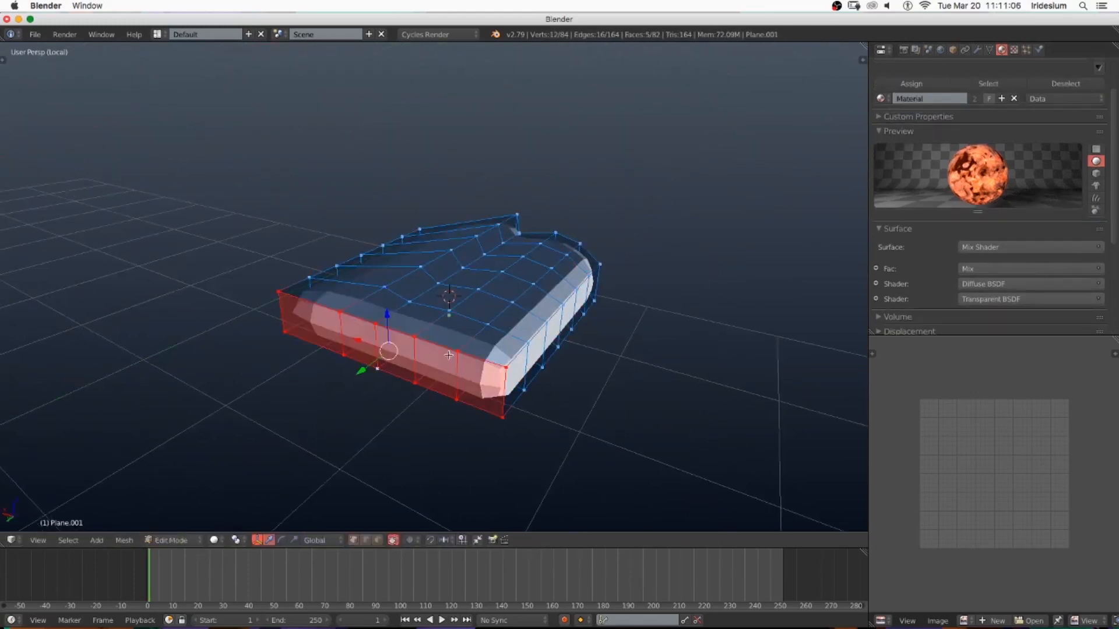
pyautogui.press('s')
pyautogui.press('z')
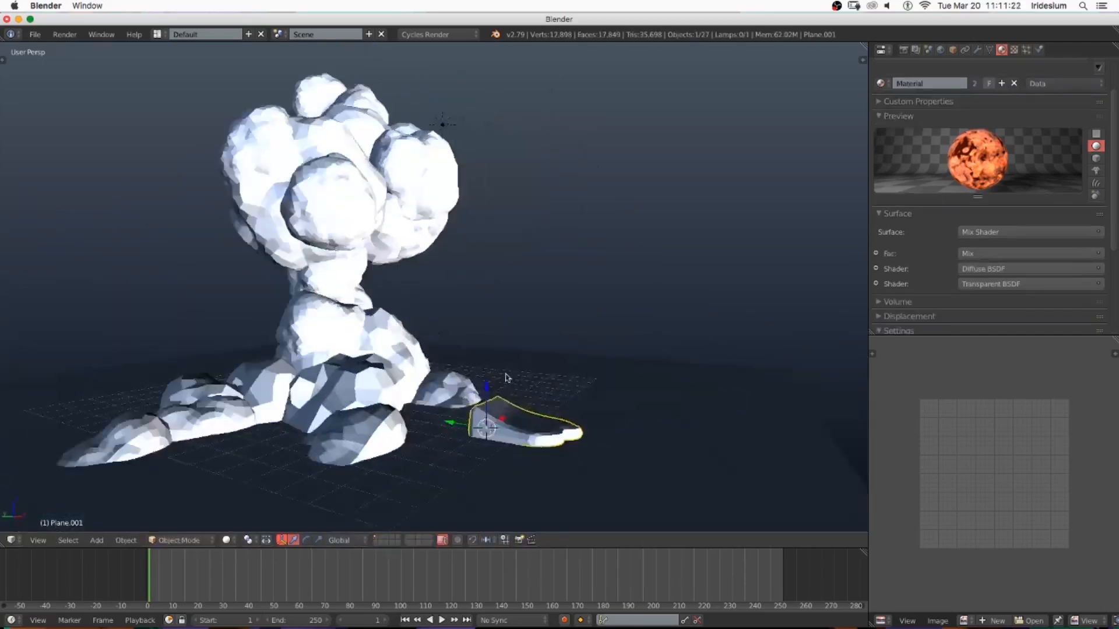
pyautogui.press('r')
pyautogui.scroll(2, 1000, 113)
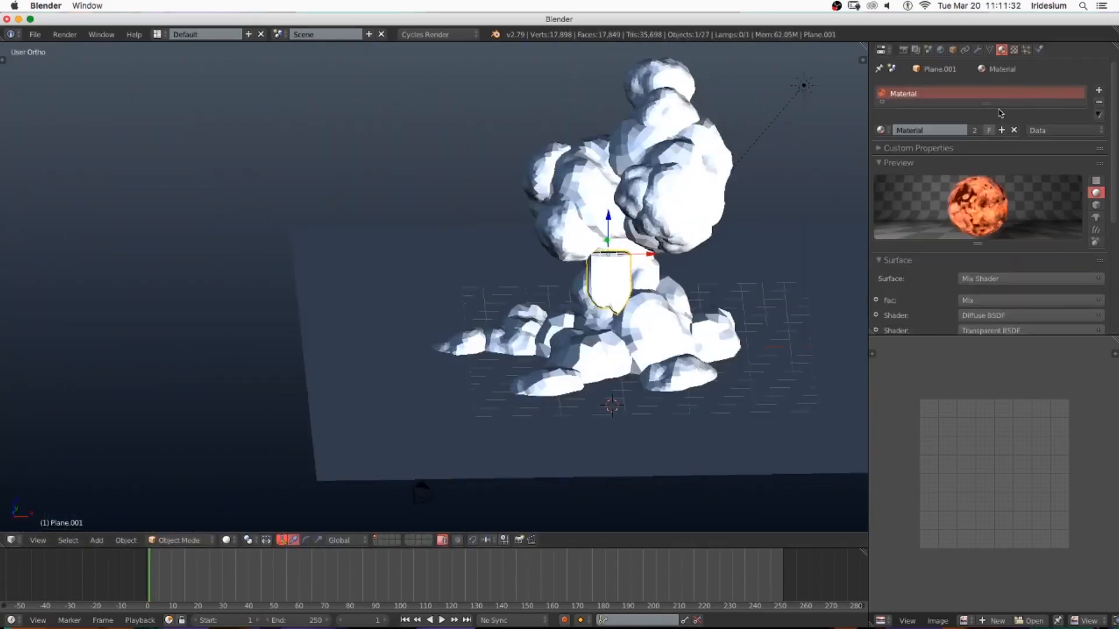
# Isolate the slab in rendered shading, give it its own copy of the fire material and show that material's nodes
pyautogui.press('KP_Divide')
pyautogui.hotkey('shift', 'z')
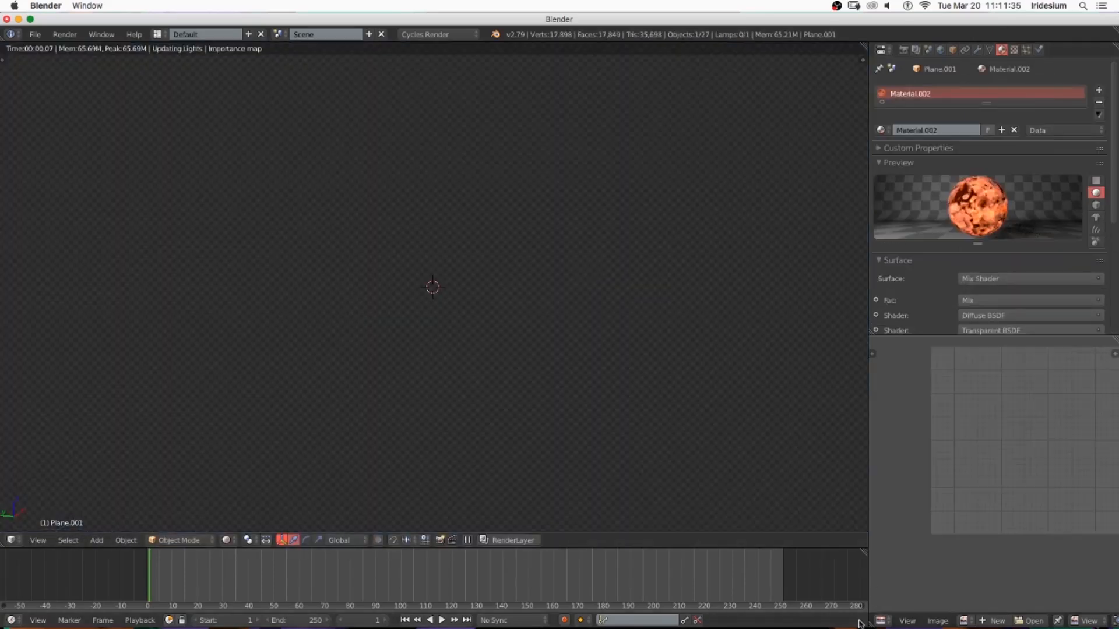
pyautogui.click(889, 620)
pyautogui.click(909, 486)
pyautogui.moveTo(123, 462)
pyautogui.mouseDown(button='middle')
pyautogui.moveTo(355, 477)
pyautogui.moveTo(883, 414)
pyautogui.mouseUp(button='middle')
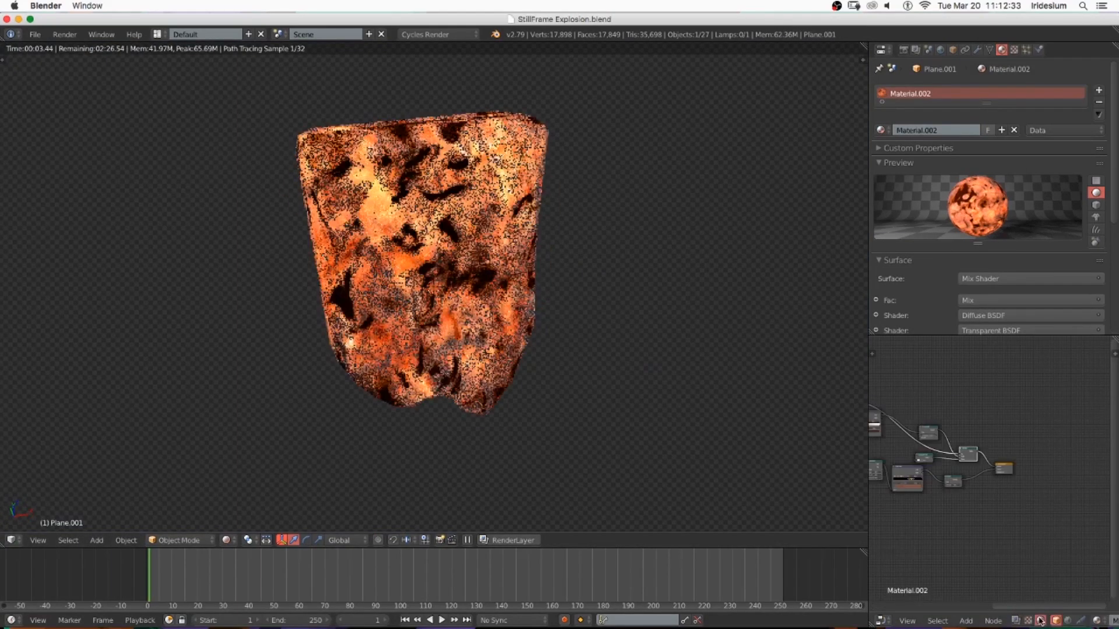
# Cut the link from the mix shader to the Surface input of the slab's material output
pyautogui.moveTo(956, 472); pyautogui.dragTo(1049, 476, button='middle')
pyautogui.scroll(6, 990, 467)
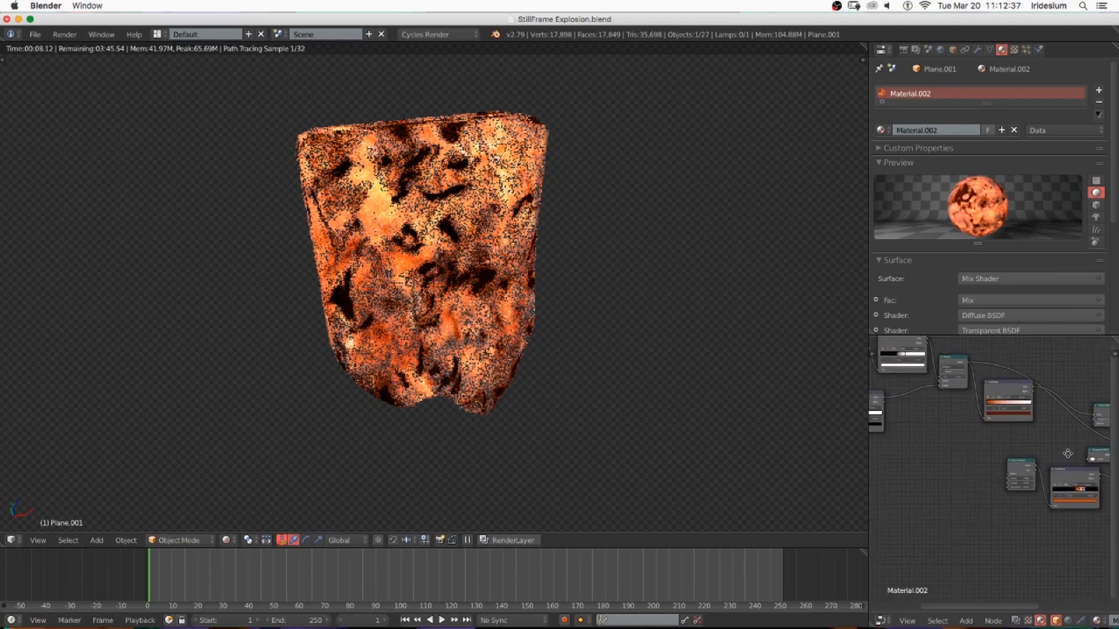
pyautogui.moveTo(932, 431); pyautogui.dragTo(1012, 460, button='middle')
pyautogui.moveTo(941, 440); pyautogui.dragTo(956, 404, button='middle')
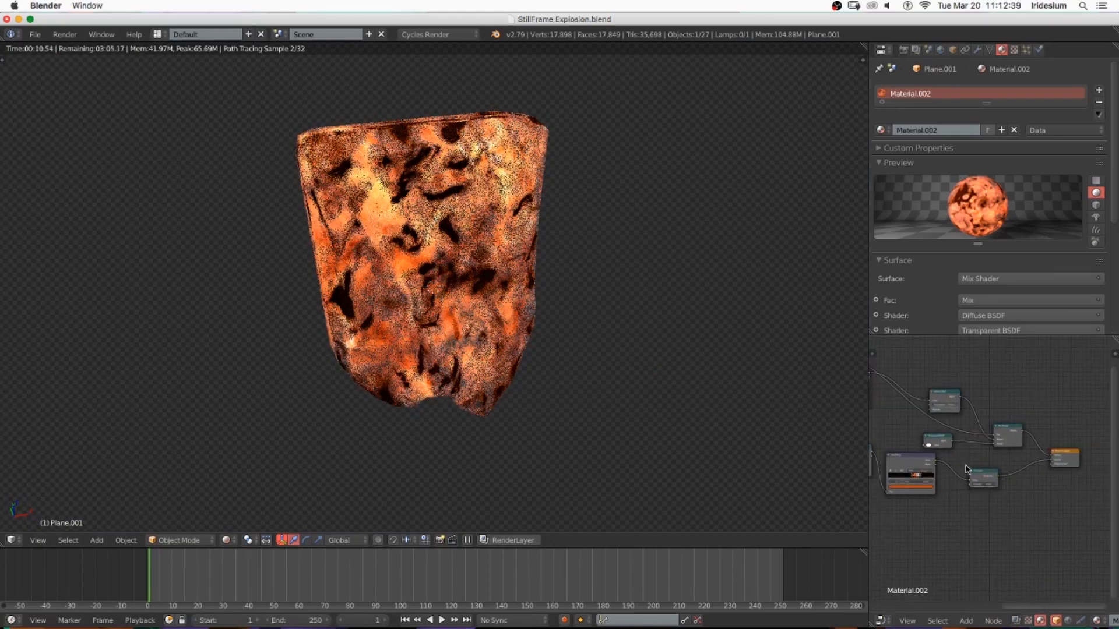
pyautogui.keyDown('ctrl'); pyautogui.moveTo(1081, 389); pyautogui.dragTo(1062, 434); pyautogui.keyUp('ctrl')
# Adjust the slab material's Noise Texture scale, starting at 2, and its distortion for larger swirling flames
pyautogui.moveTo(1015, 454); pyautogui.dragTo(1110, 445, button='middle')
pyautogui.scroll(6, 891, 441)
pyautogui.click(892, 441)
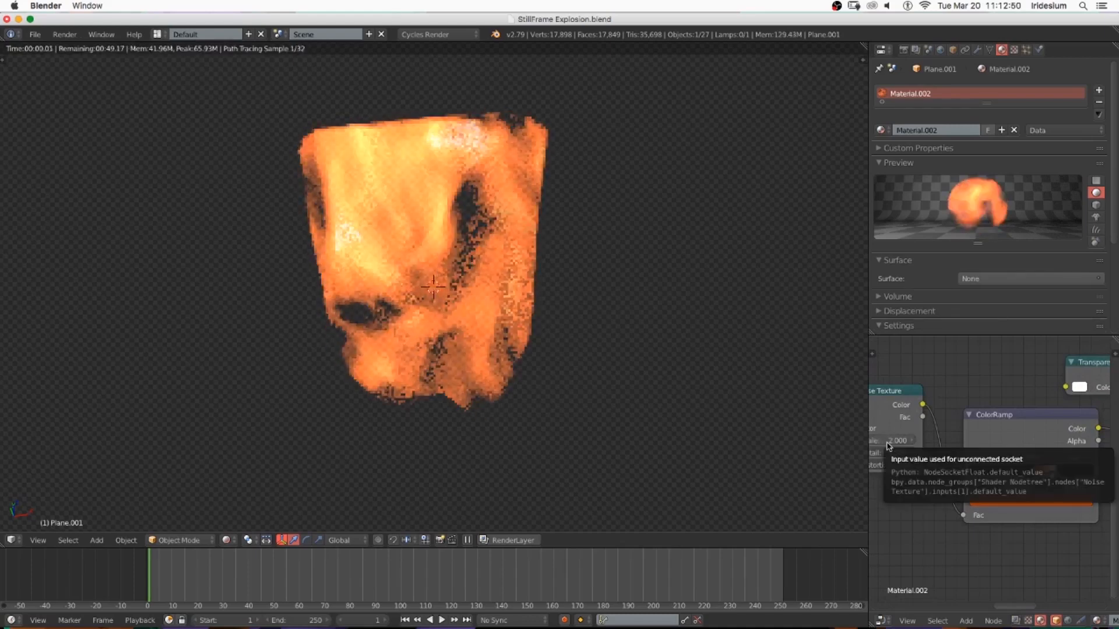
pyautogui.click(889, 446)
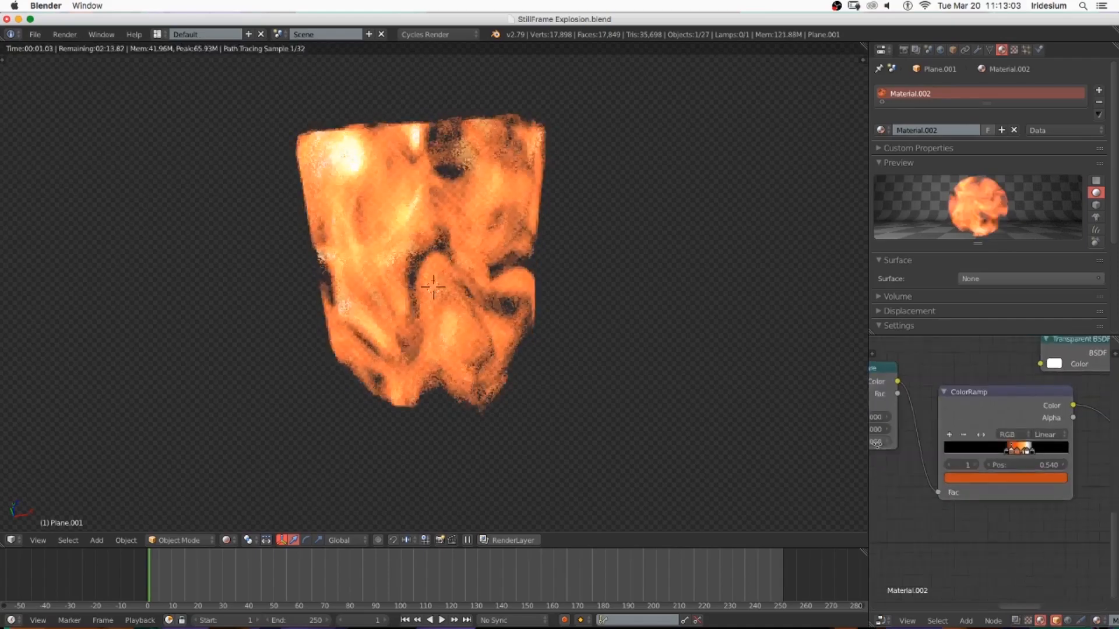
pyautogui.scroll(5, 1029, 433)
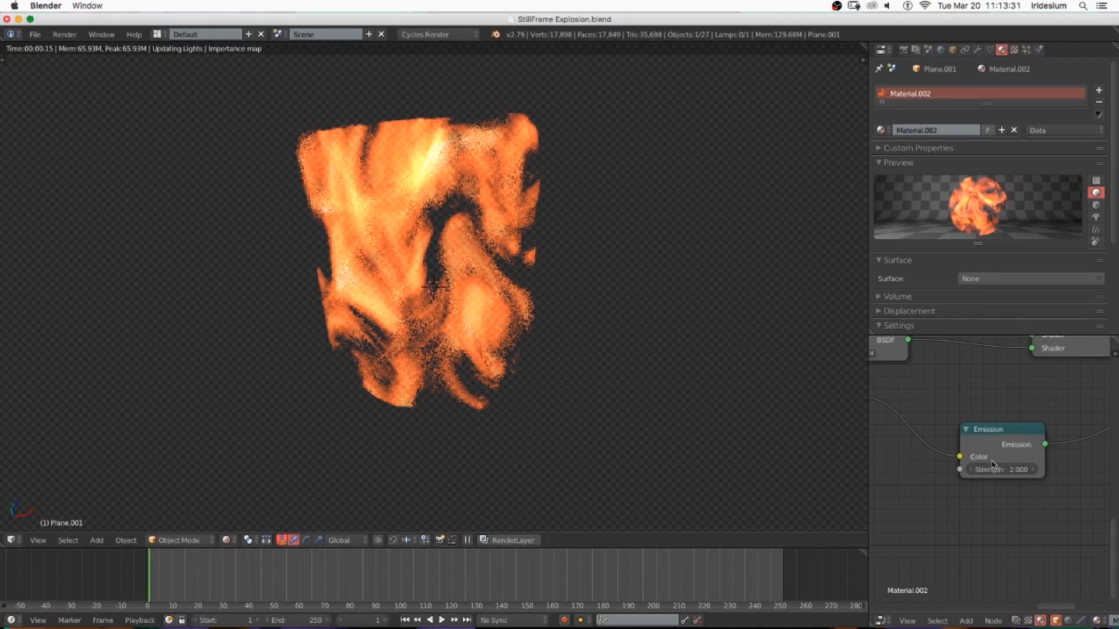
# Return to the full scene in solid shading and rotate the flame slab about -51° around the global Z axis
pyautogui.hotkey('shift', 'z')
pyautogui.moveTo(458, 230); pyautogui.dragTo(487, 207, button='middle')
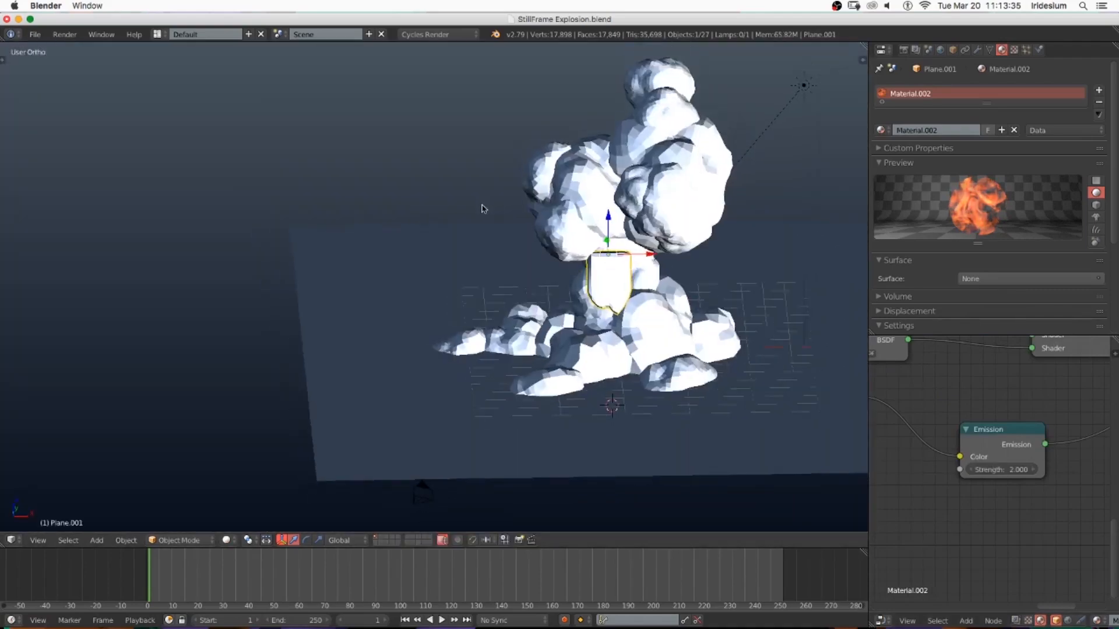
pyautogui.scroll(1, 777, 305)
pyautogui.moveTo(777, 305)
pyautogui.mouseDown(button='middle')
pyautogui.moveTo(625, 284)
pyautogui.moveTo(769, 298)
pyautogui.moveTo(760, 311)
pyautogui.mouseUp(button='middle')
pyautogui.scroll(2, 772, 288)
pyautogui.press('r')
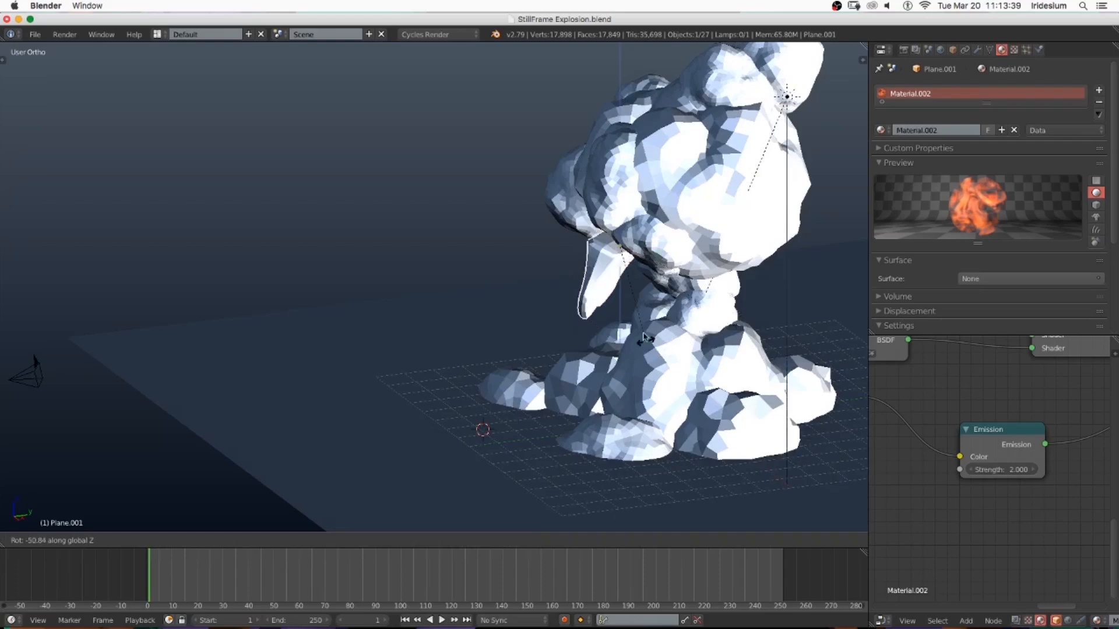
pyautogui.click(648, 340)
pyautogui.moveTo(648, 339); pyautogui.dragTo(702, 327, button='middle')
# Add a Displace modifier to the flame slab and assign it the existing texture Texture.001
pyautogui.click(978, 50)
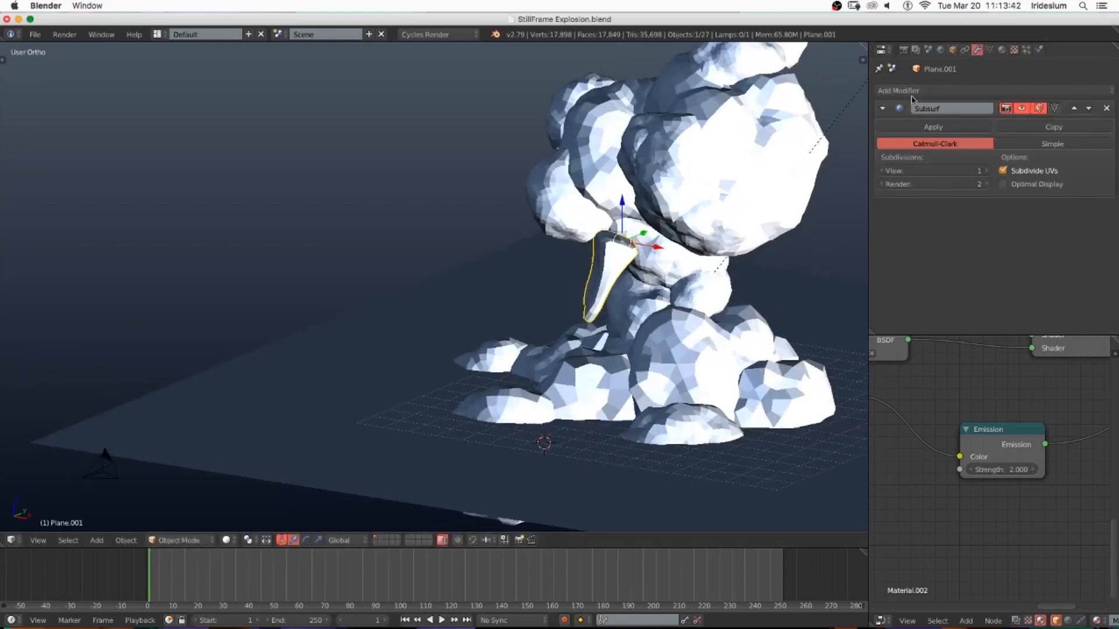
pyautogui.click(912, 90)
pyautogui.click(960, 173)
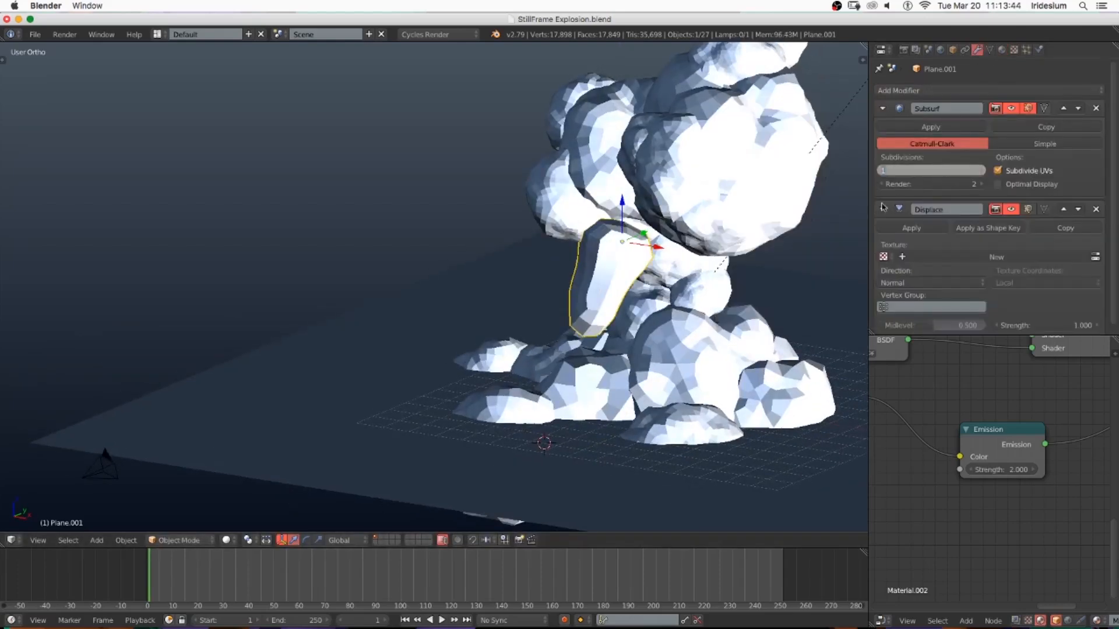
pyautogui.click(884, 257)
pyautogui.click(900, 275)
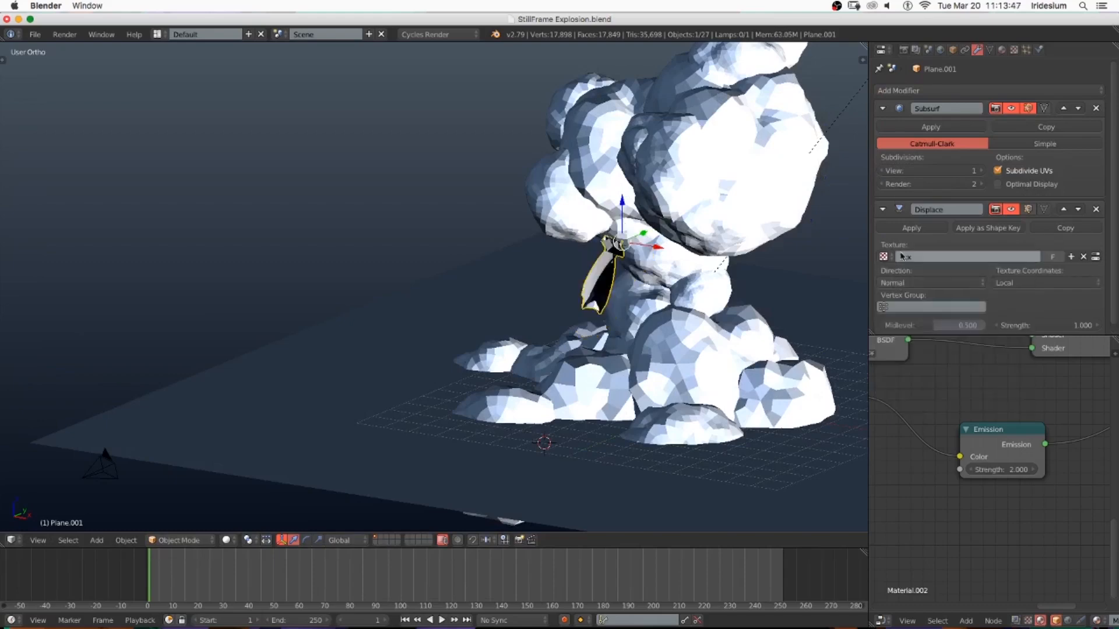
pyautogui.click(885, 297)
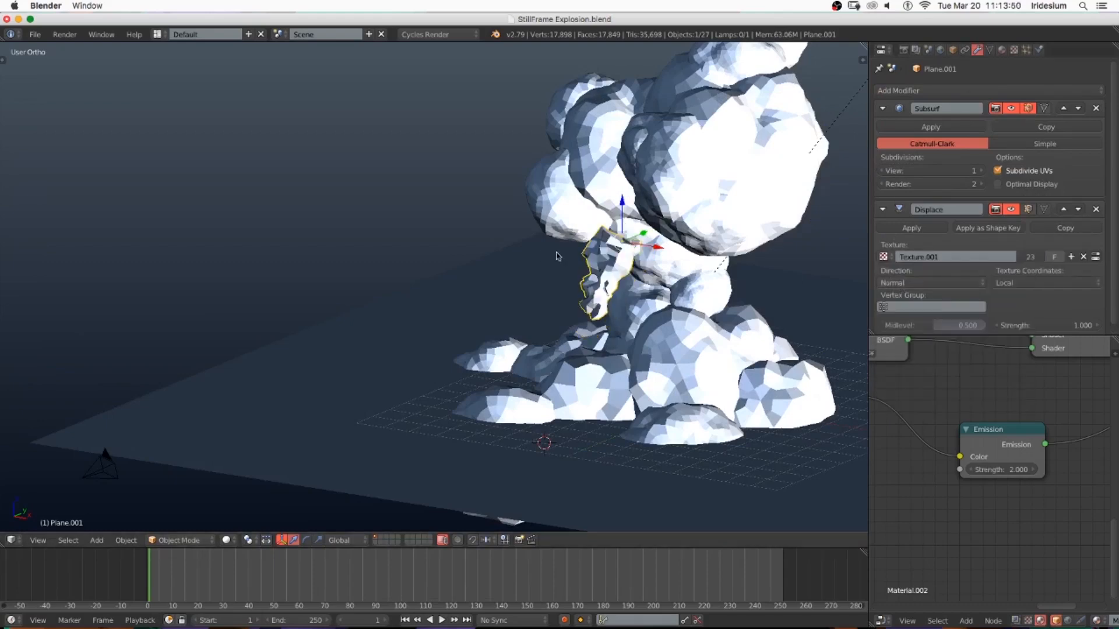
# Set the slab's displacement to Global coordinates with strength 0.5 and rotate the slab in the camera view
pyautogui.moveTo(558, 256); pyautogui.dragTo(635, 256, button='middle')
pyautogui.scroll(-1, 1023, 275)
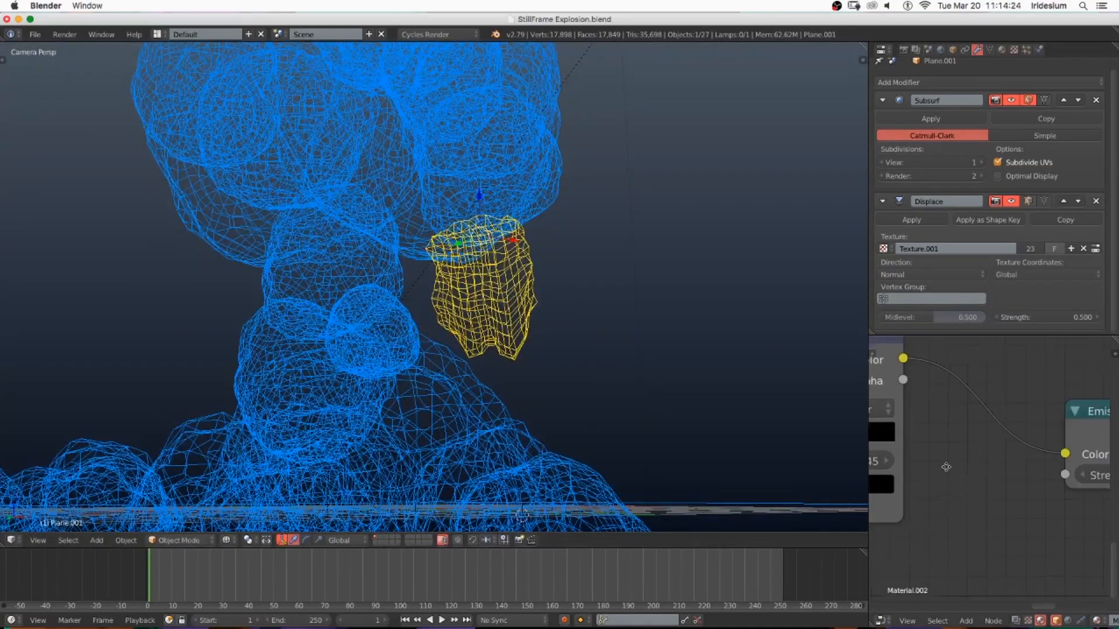
pyautogui.press('KP_0')
pyautogui.press('r')
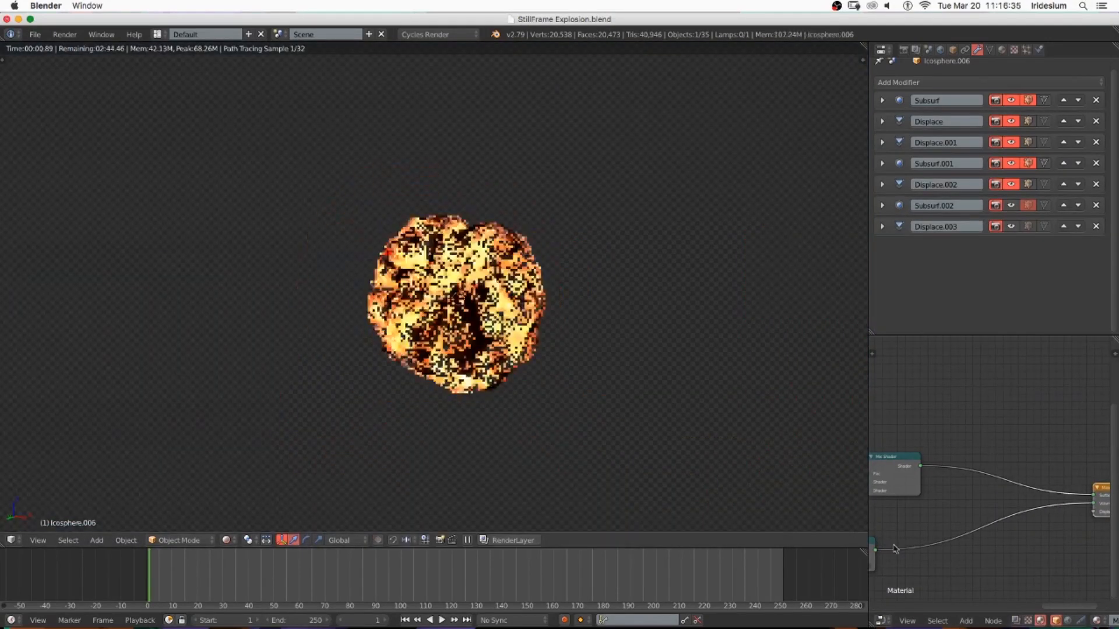
# Add a Separate XYZ node feeding Z into a new ColorRamp in the icosphere's material and move the dark stop inward
pyautogui.hotkey('shift', 'a')
pyautogui.moveTo(884, 458)
pyautogui.click(953, 430)
pyautogui.scroll(-4, 1064, 448)
pyautogui.click(931, 375)
pyautogui.scroll(5, 931, 375)
pyautogui.hotkey('shift', 'a')
pyautogui.scroll(1, 979, 408)
pyautogui.moveTo(922, 413); pyautogui.dragTo(970, 412)
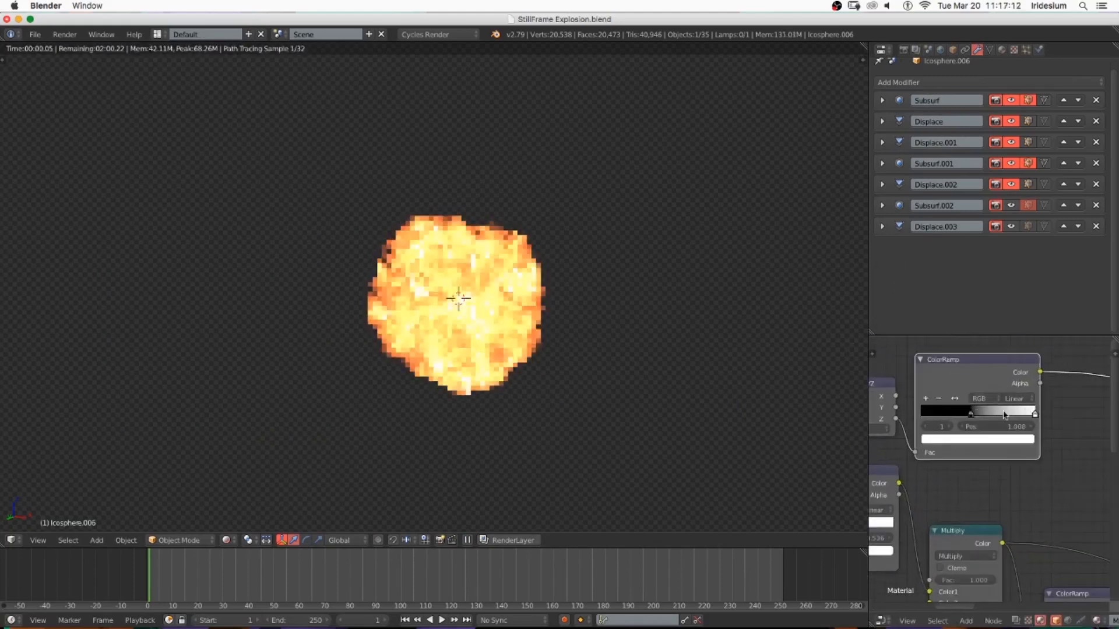
# Replace the selected node in the icosphere's material with a ColorRamp node
pyautogui.moveTo(933, 443); pyautogui.dragTo(1101, 474, button='middle')
pyautogui.hotkey('shift', 'a')
pyautogui.click(1005, 427)
pyautogui.press('x')
pyautogui.scroll(-1, 961, 443)
pyautogui.moveTo(892, 417); pyautogui.dragTo(934, 426, button='middle')
pyautogui.hotkey('shift', 'a')
pyautogui.moveTo(935, 385)
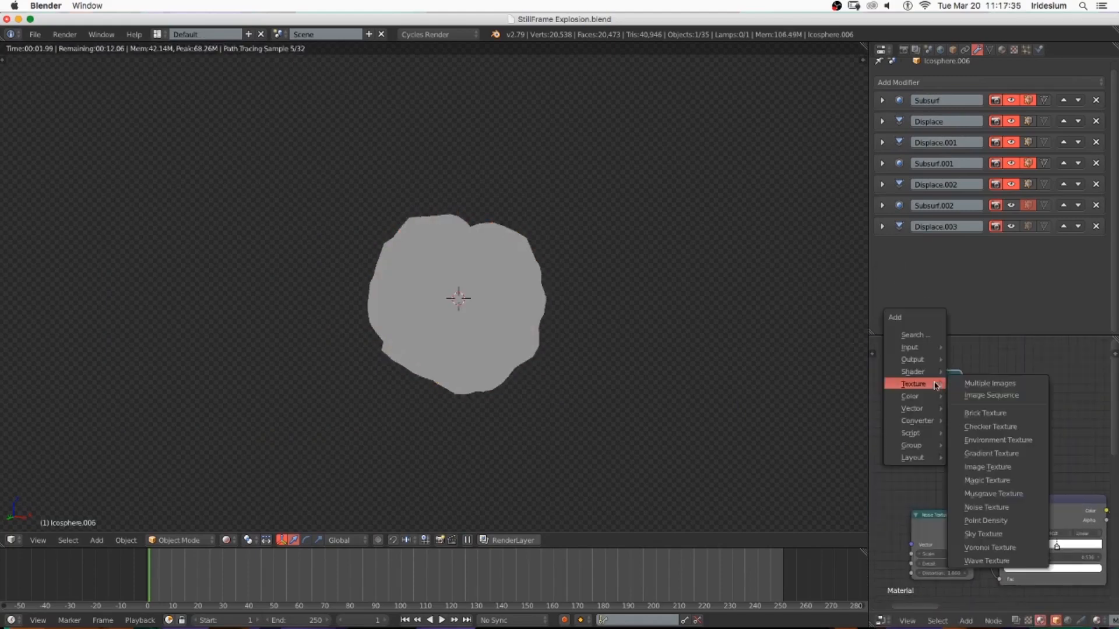
pyautogui.moveTo(927, 421)
pyautogui.click(983, 434)
# Link the vertical gradient to the ColorRamp's Fac input and set the ramp's interpolation to B-Spline
pyautogui.scroll(-2, 1056, 460)
pyautogui.moveTo(952, 389); pyautogui.dragTo(1069, 459)
pyautogui.moveTo(408, 326); pyautogui.dragTo(476, 342, button='middle')
pyautogui.scroll(2, 1049, 454)
pyautogui.click(1094, 432)
pyautogui.click(1068, 387)
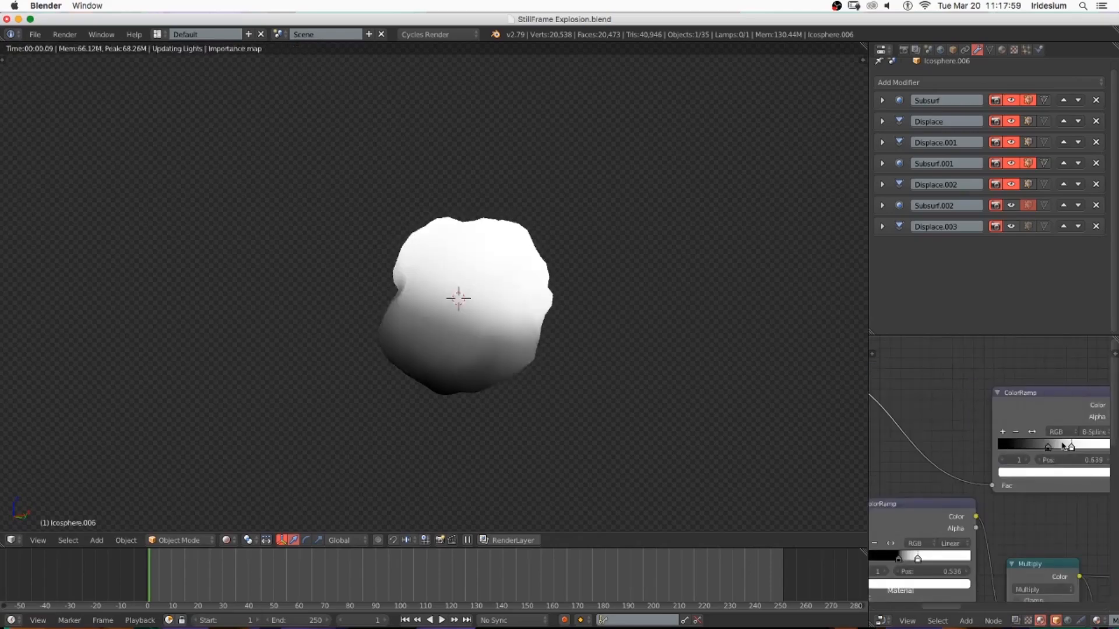
# Add a Math node to the icosphere's material, change its operation and preview its output on the object
pyautogui.scroll(-3, 1028, 490)
pyautogui.hotkey('shift', 'a')
pyautogui.moveTo(921, 420)
pyautogui.click(989, 487)
pyautogui.click(1007, 461)
pyautogui.click(1006, 437)
pyautogui.moveTo(1078, 495)
pyautogui.mouseDown(button='middle')
pyautogui.moveTo(903, 459)
pyautogui.moveTo(1078, 484)
pyautogui.mouseUp(button='middle')
pyautogui.keyDown('ctrl'); pyautogui.keyDown('shift'); pyautogui.click(1017, 495); pyautogui.keyUp('shift'); pyautogui.keyUp('ctrl')
# Shift the ColorRamp's stops to tighten the gradient on the icosphere
pyautogui.scroll(5, 950, 397)
pyautogui.moveTo(1083, 415); pyautogui.dragTo(1024, 414)
pyautogui.moveTo(940, 414)
pyautogui.mouseDown()
pyautogui.moveTo(995, 414)
pyautogui.moveTo(933, 418)
pyautogui.mouseUp()
pyautogui.scroll(1, 994, 414)
# Leave the icosphere's local view, select the ground plane and isolate it in rendered shading
pyautogui.press('KP_Divide')
pyautogui.rightClick(792, 448)
pyautogui.hotkey('shift', 'z')
pyautogui.moveTo(699, 303); pyautogui.dragTo(629, 384, button='middle')
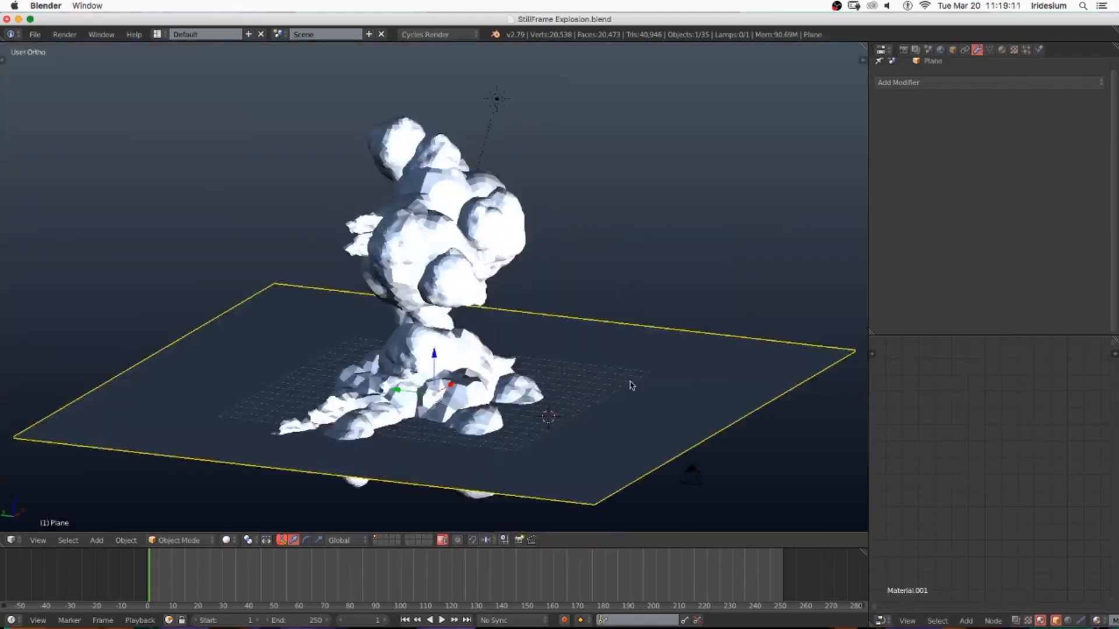
pyautogui.press('KP_Divide')
pyautogui.hotkey('shift', 'z')
pyautogui.click(881, 621)
# Extend the ground plane's Material.001 with additional nodes, including a converter node
pyautogui.hotkey('shift', 'a')
pyautogui.click(985, 548)
pyautogui.click(913, 461)
pyautogui.moveTo(1011, 478); pyautogui.dragTo(932, 430, button='middle')
pyautogui.hotkey('shift', 'a')
pyautogui.moveTo(931, 467)
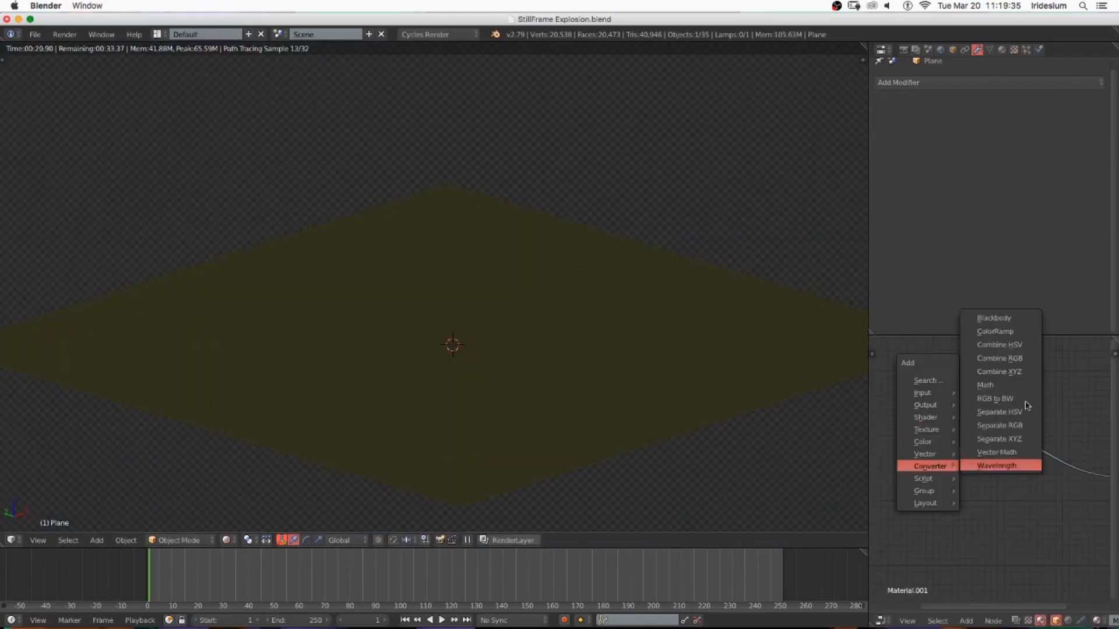
pyautogui.click(1040, 440)
# Add two more nodes to the ground plane's material and arrange them in the node chain
pyautogui.hotkey('shift', 'a')
pyautogui.click(939, 475)
pyautogui.moveTo(989, 487); pyautogui.dragTo(1044, 484)
pyautogui.hotkey('shift', 'a')
pyautogui.click(1014, 472)
pyautogui.moveTo(921, 442); pyautogui.dragTo(956, 448)
# Fine-tune the ground plane's material while checking it with the whole cloud in rendered camera view
pyautogui.press('KP_0')
pyautogui.scroll(3, 979, 428)
pyautogui.moveTo(933, 461); pyautogui.dragTo(822, 432, button='middle')
pyautogui.hotkey('shift', 'z')
pyautogui.press('KP_Divide')
pyautogui.hotkey('shift', 'z')
pyautogui.moveTo(1005, 535); pyautogui.dragTo(969, 535)
# Scale the ground plane so that it spans the full width of the camera view
pyautogui.hotkey('shift', 'z')
pyautogui.press('s')
pyautogui.click(692, 419)
pyautogui.rightClick(742, 411)
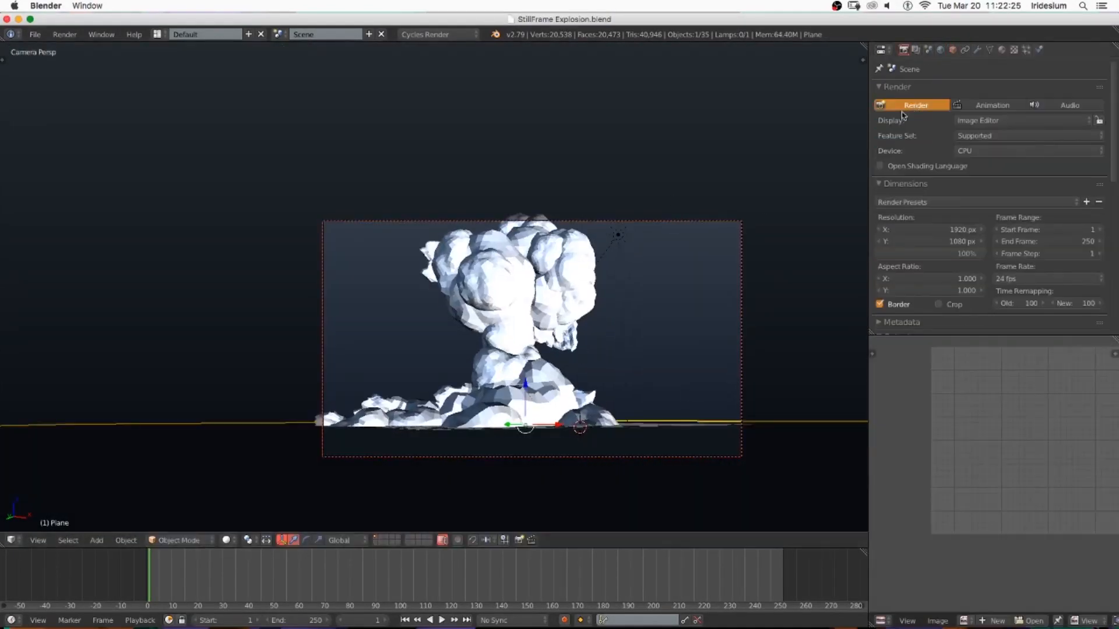
# Render the explosion's still frame and switch the channels displayed for the render result
pyautogui.click(907, 109)
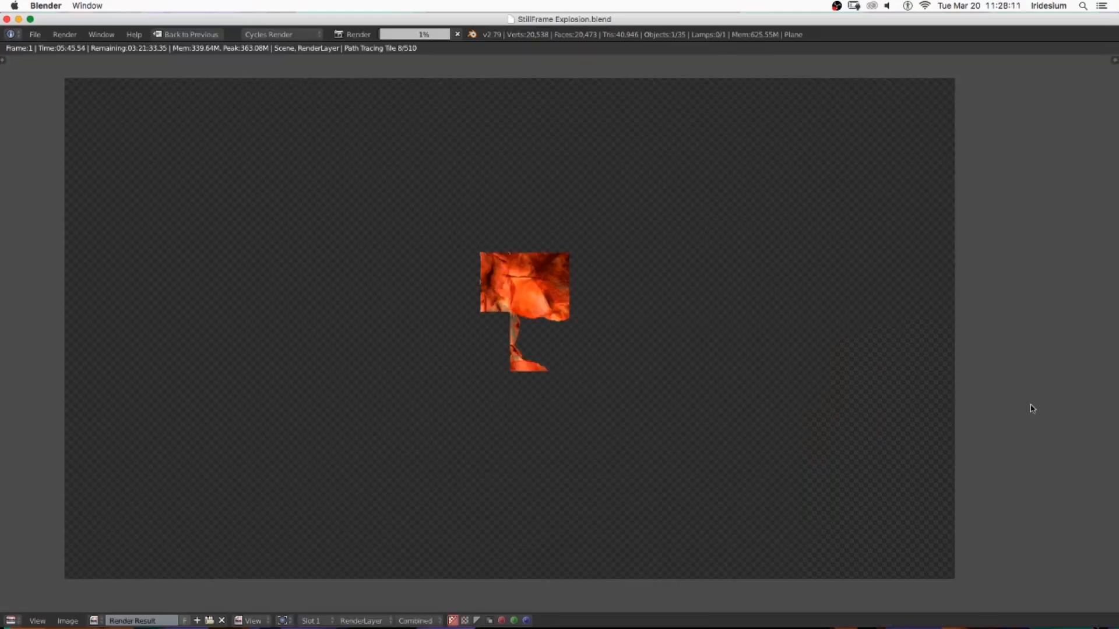
pyautogui.click(464, 621)
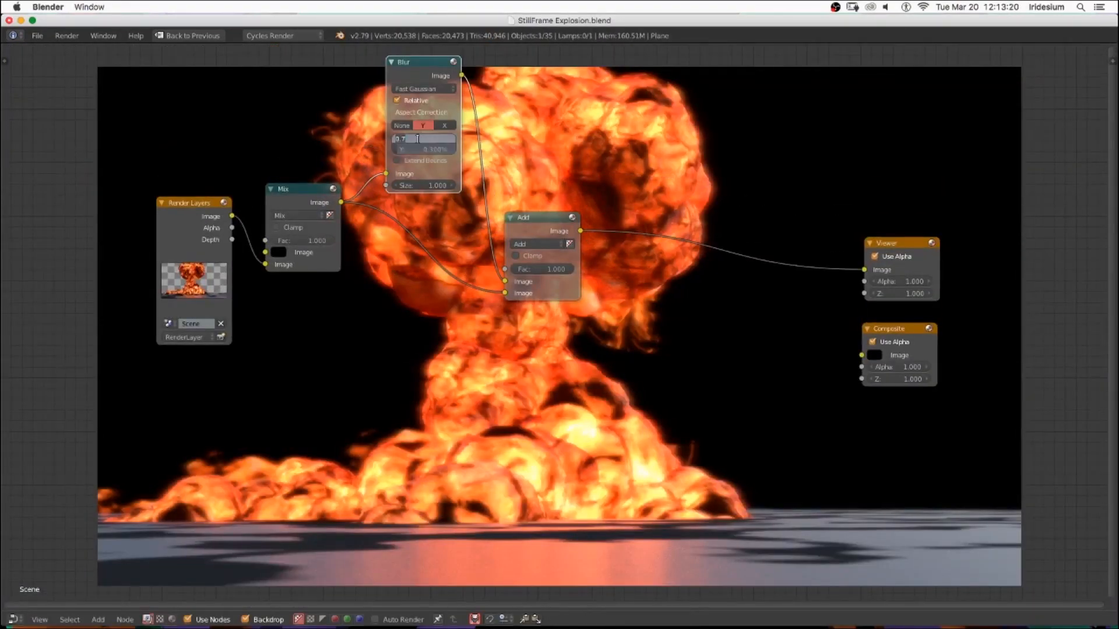
# Chain a Fog Glow Glare, a Streaks Glare and an RGB Curves node between the compositor's Add and Viewer nodes
pyautogui.hotkey('shift', 'a')
pyautogui.moveTo(483, 225)
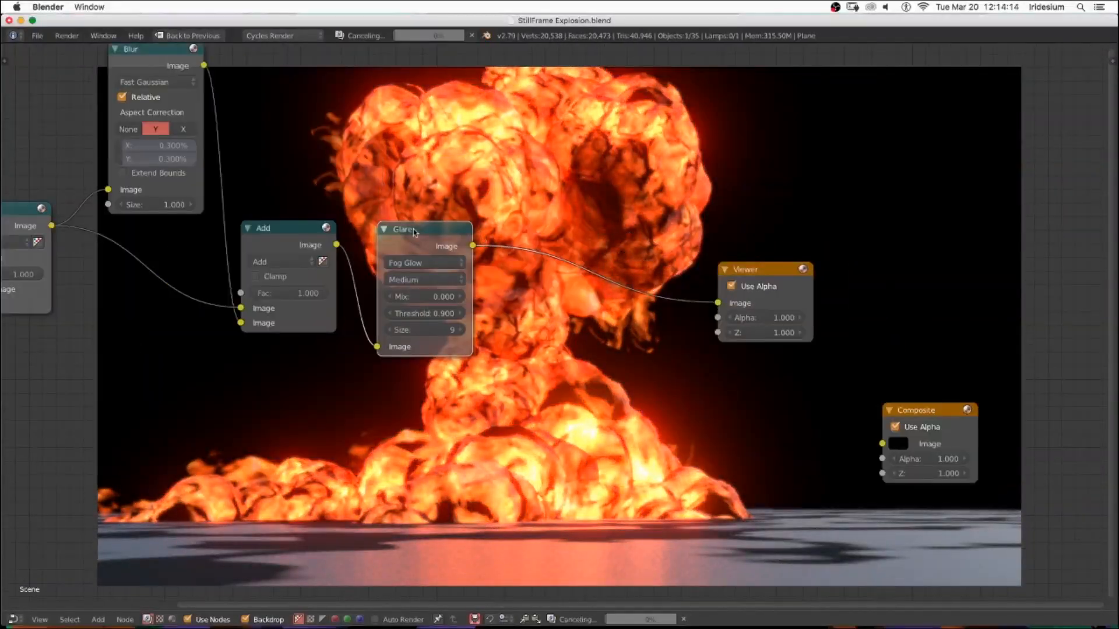
pyautogui.hotkey('shift', 'a')
pyautogui.moveTo(558, 242)
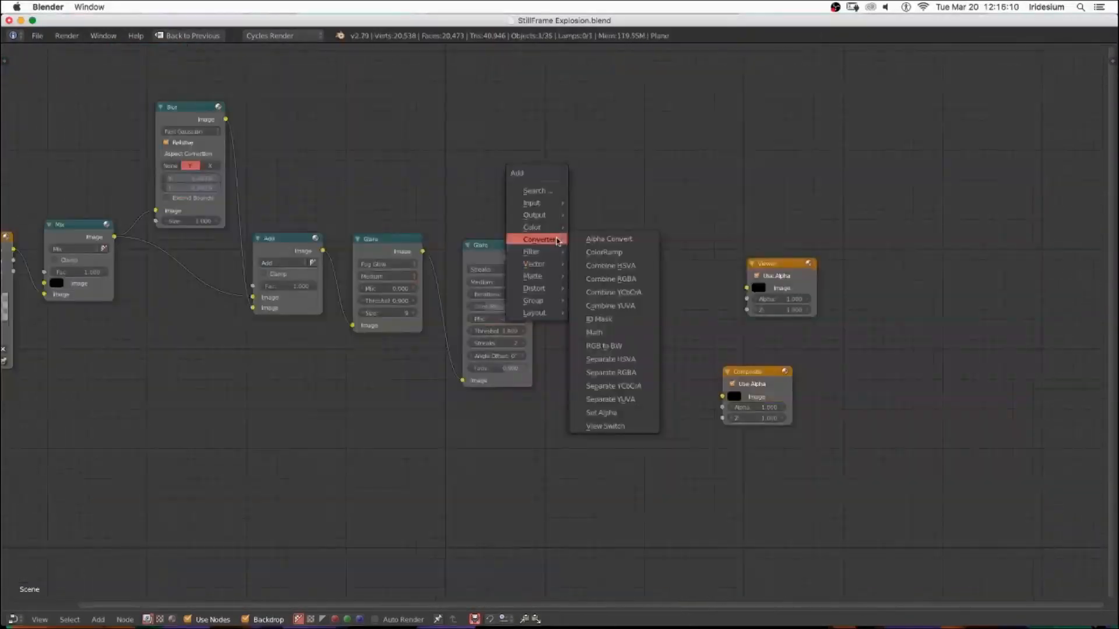
pyautogui.click(604, 252)
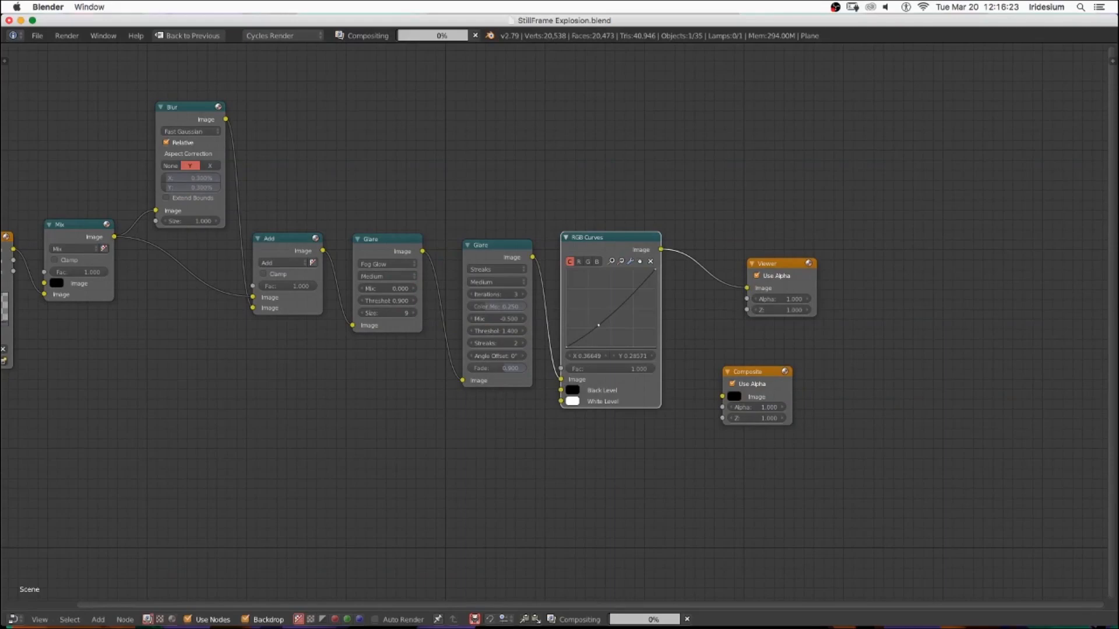